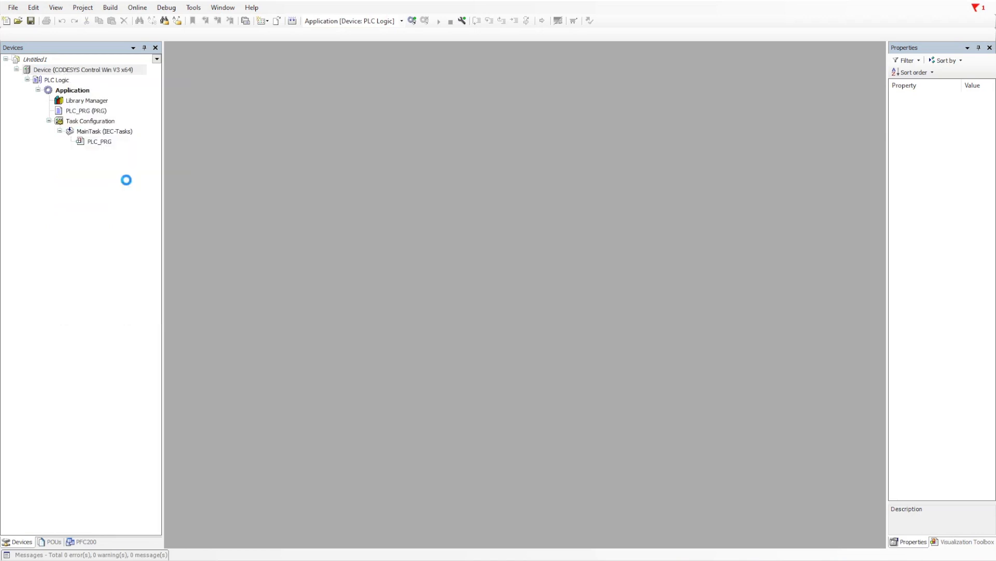
- Add the 3S - Smart Software Solutions Ethernet adapter, version 4.1.0.0, under the Device node
click(378, 166)
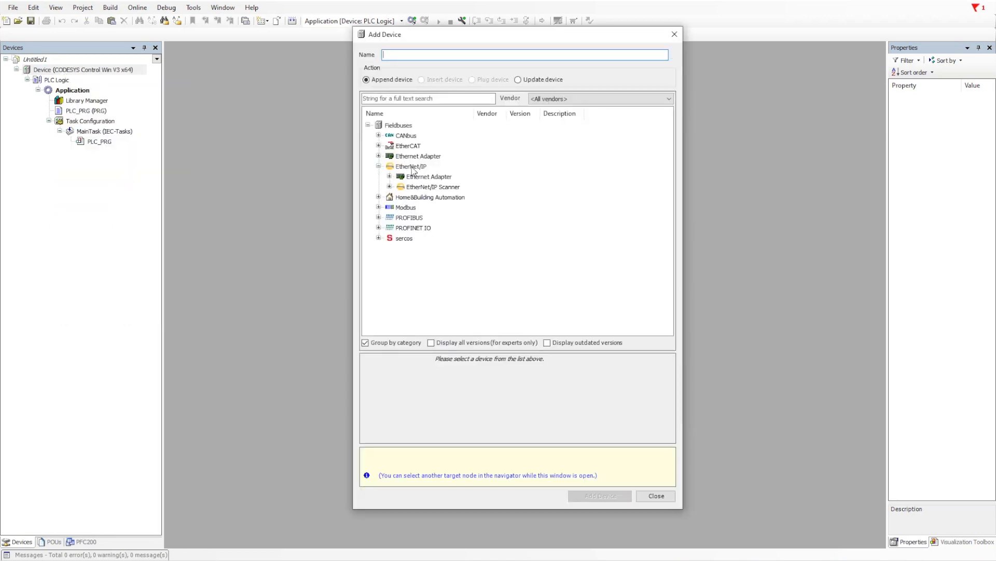
click(390, 176)
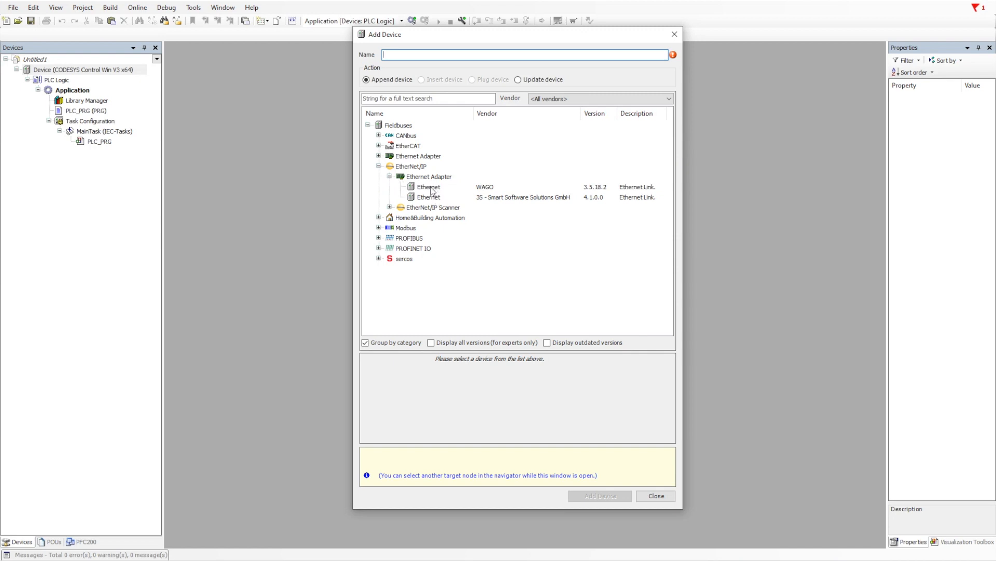
click(535, 199)
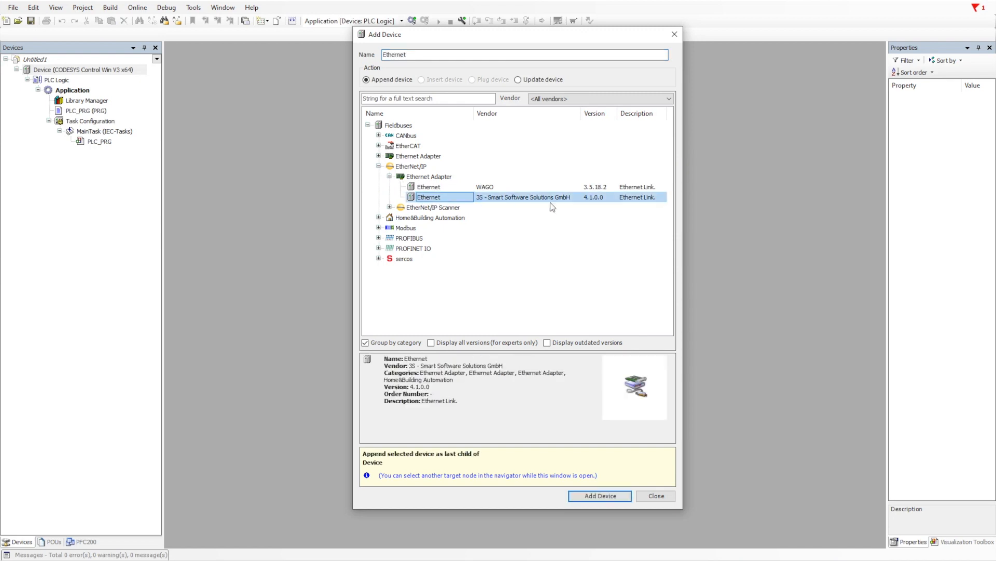
click(594, 497)
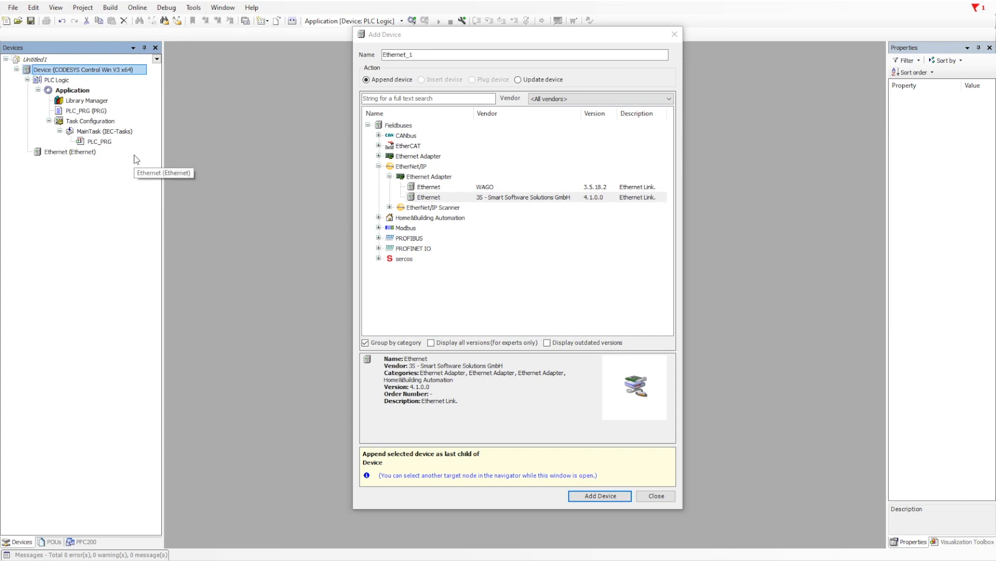
- Append the 3S - Smart Software Solutions EtherNet/IP Adapter, version 4.4.1.0, under the Ethernet node
click(48, 154)
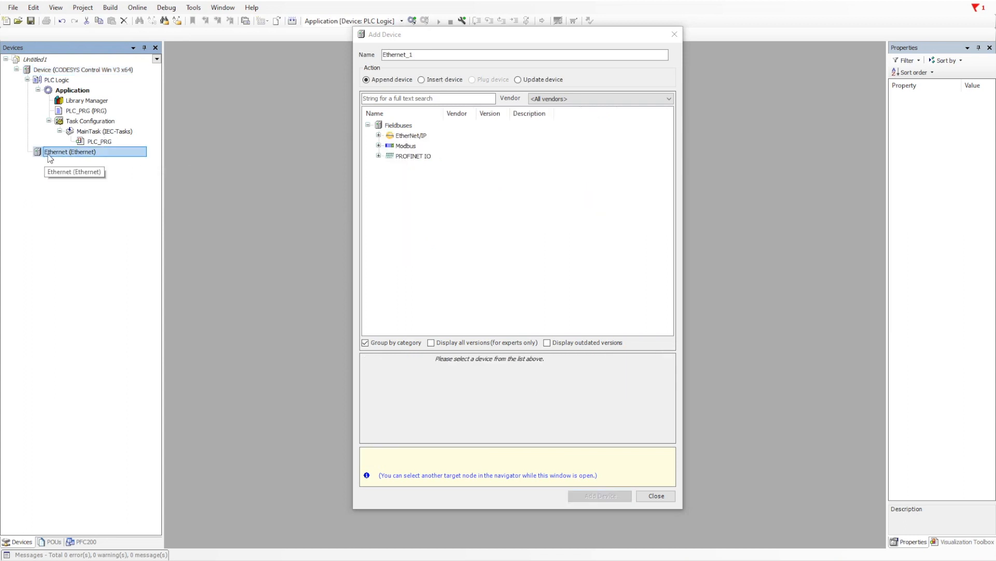
click(379, 135)
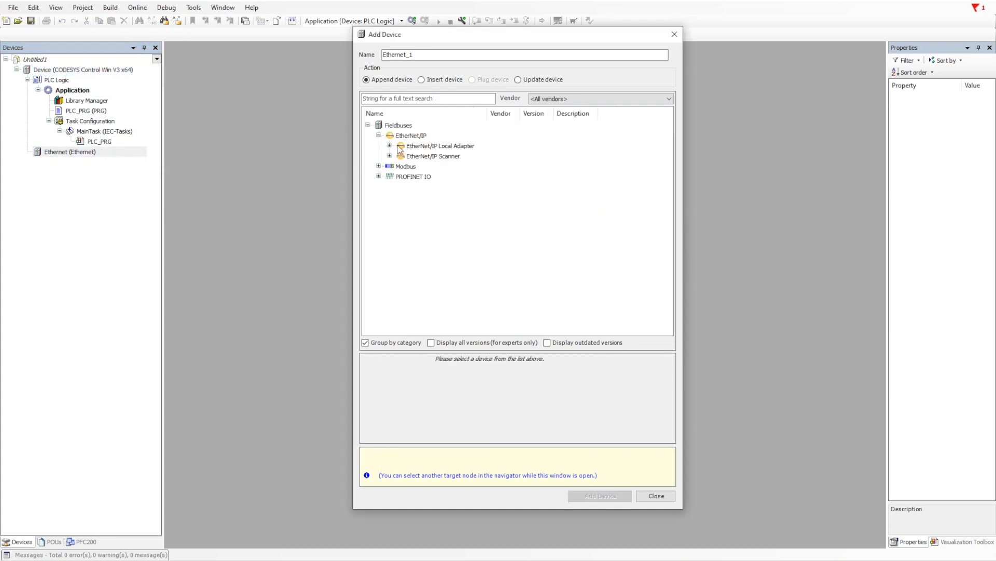
click(389, 146)
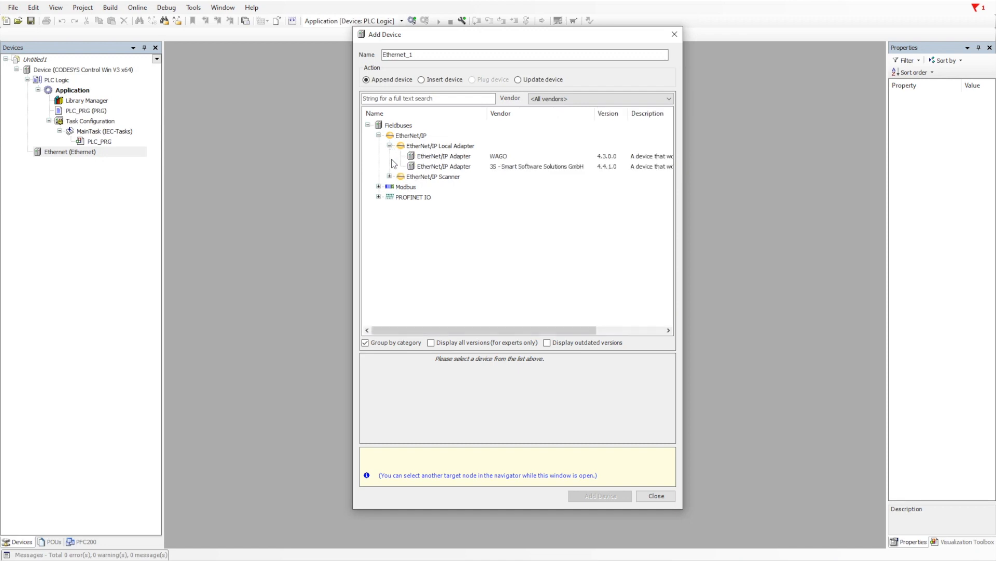
click(442, 168)
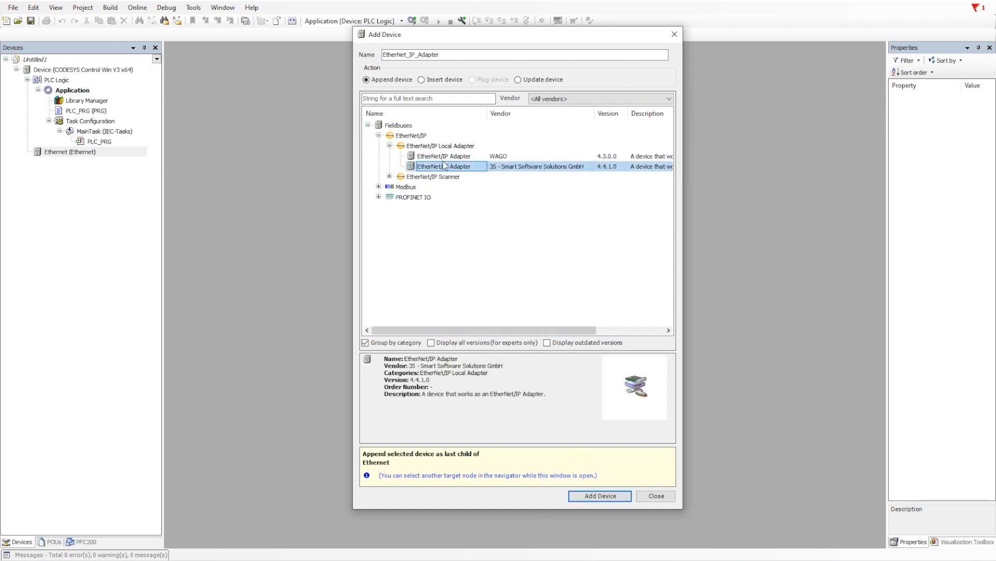
mouse_move(537, 330)
mouse_down()
mouse_move(593, 331)
mouse_move(519, 332)
mouse_up()
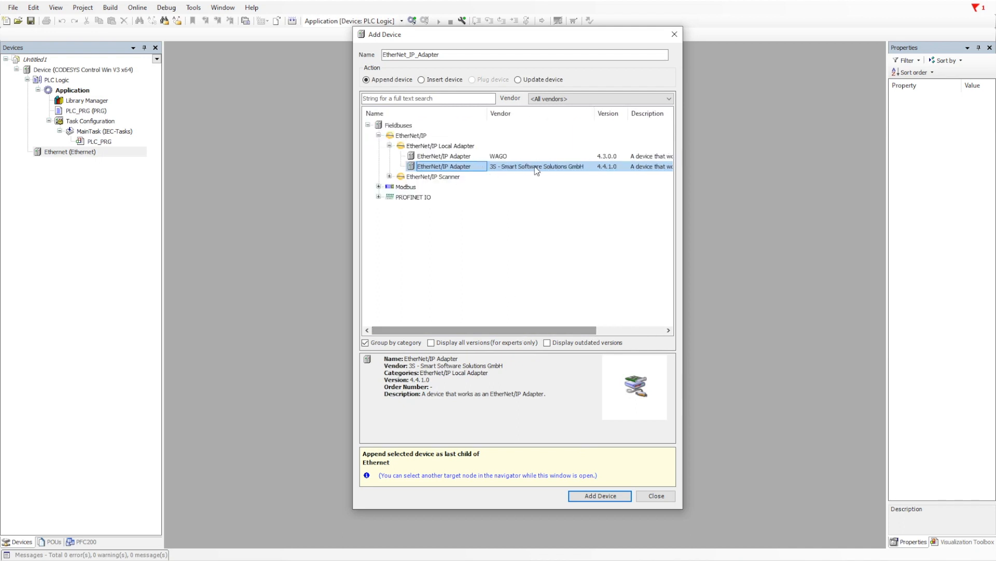
click(600, 496)
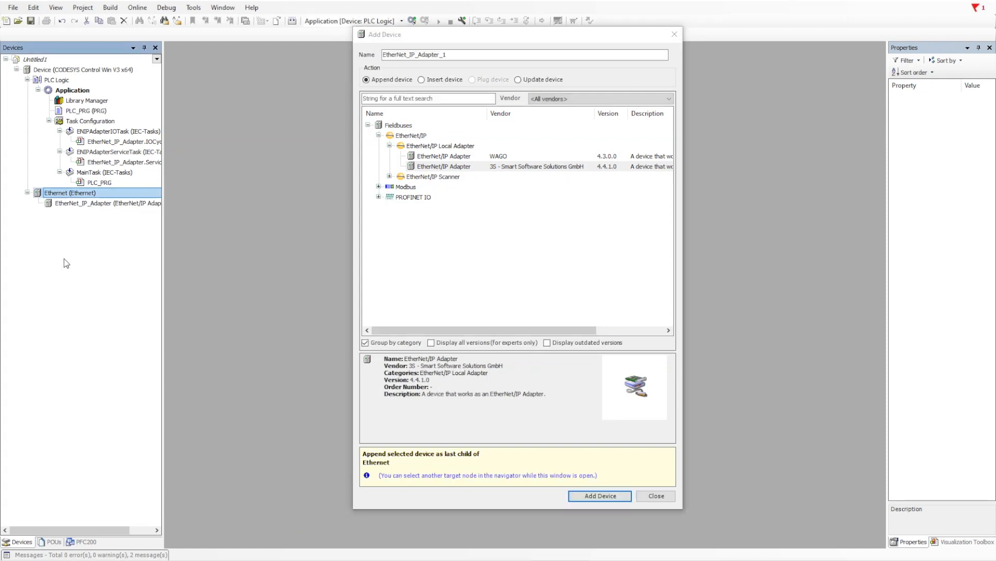
- Append the standard 3S EtherNet/IP Module, version 4.1.0.0, under EtherNet_IP_Adapter and close the device dialog
click(67, 203)
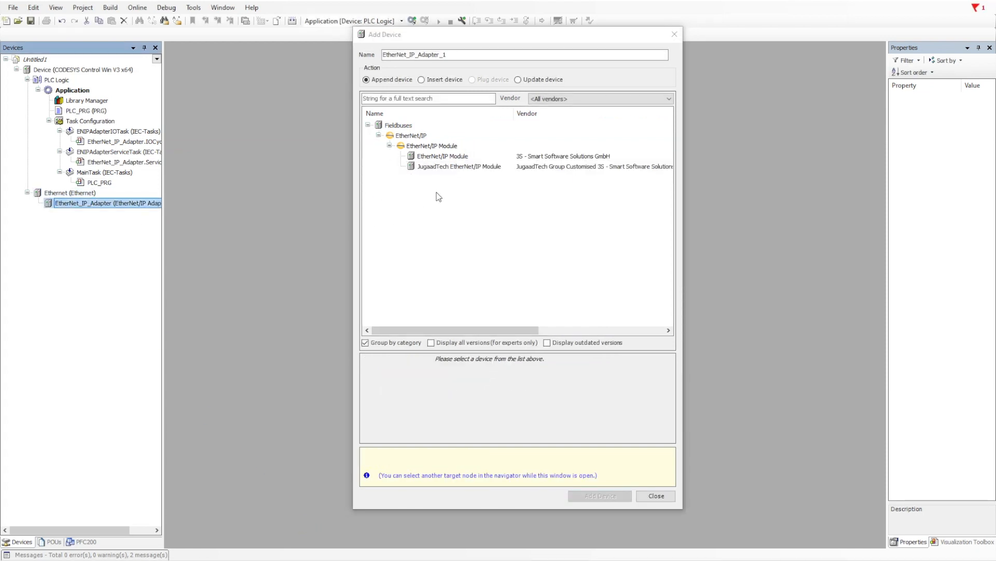
click(459, 167)
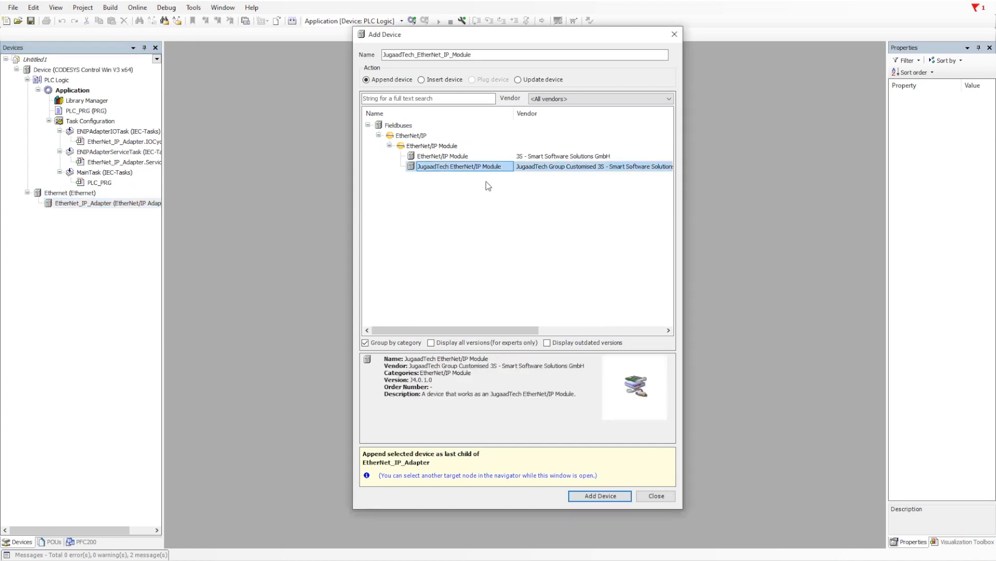
click(437, 157)
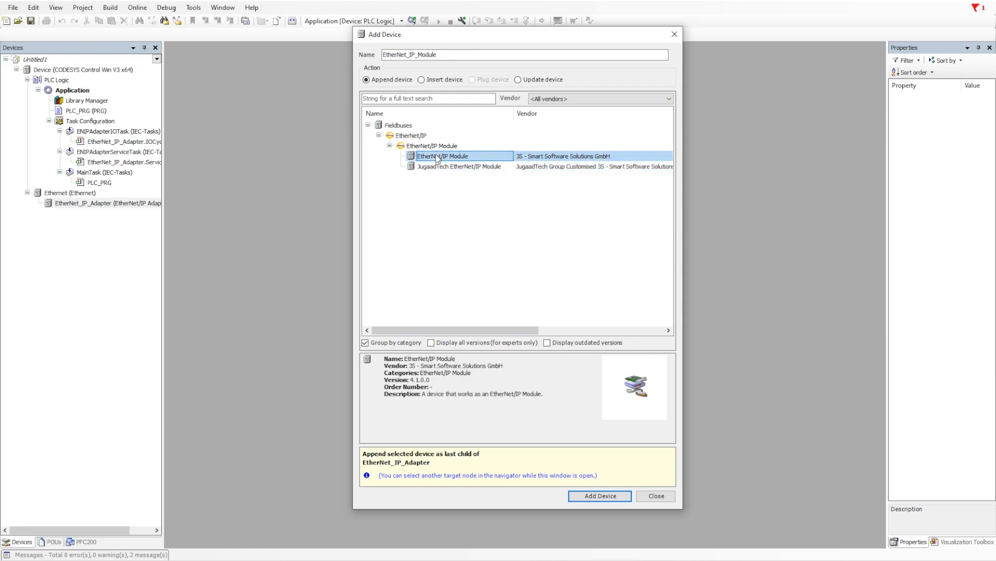
click(598, 495)
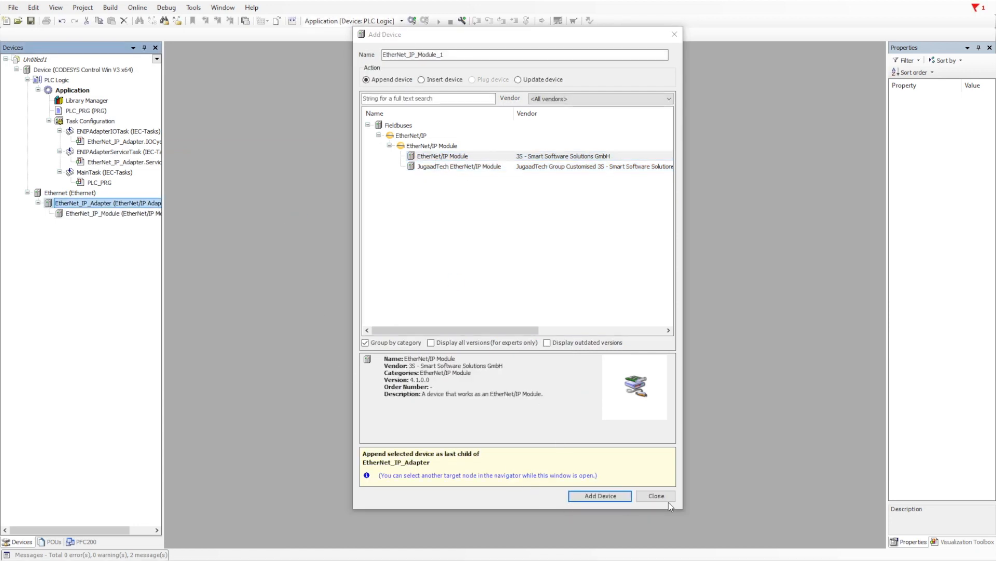
click(656, 496)
- Open the EtherNet_IP_Module editor and examine the available consuming and producing assembly instances
click(80, 214)
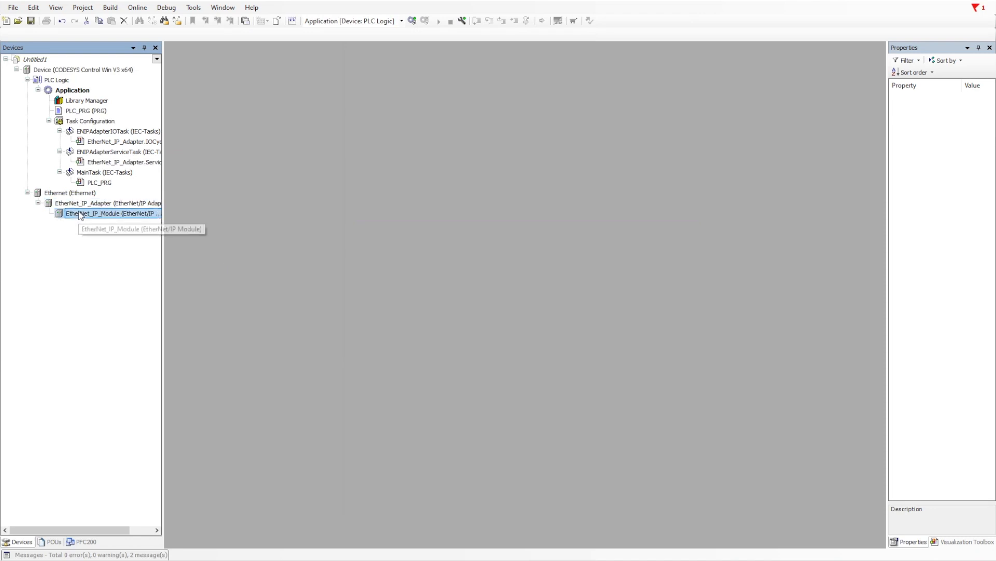
double_click(88, 213)
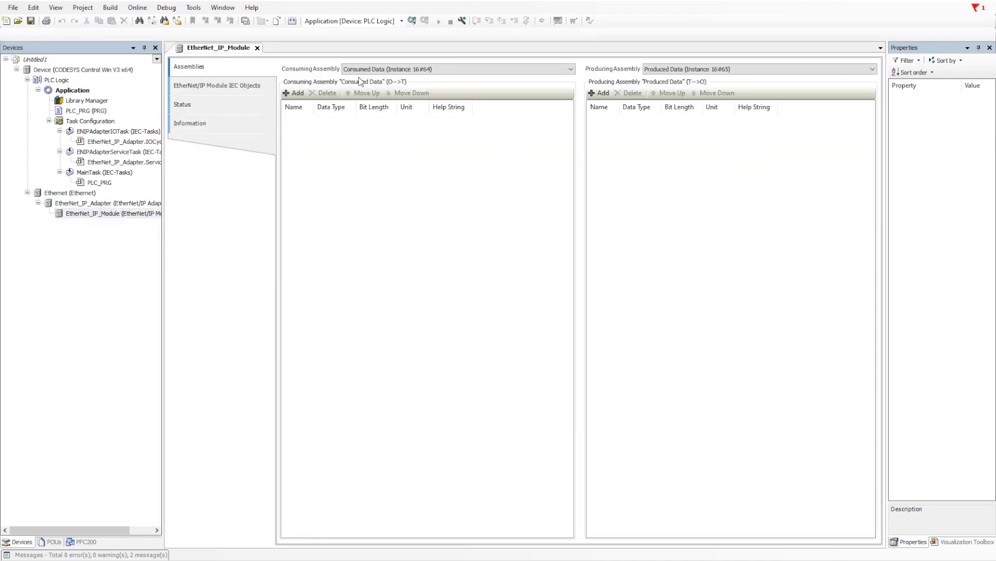
click(508, 73)
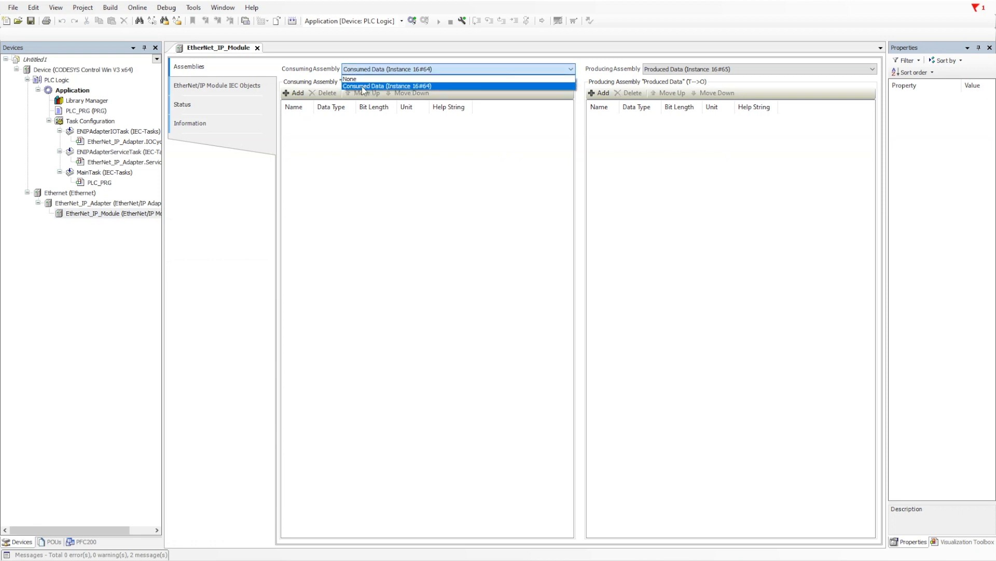
click(713, 72)
click(713, 73)
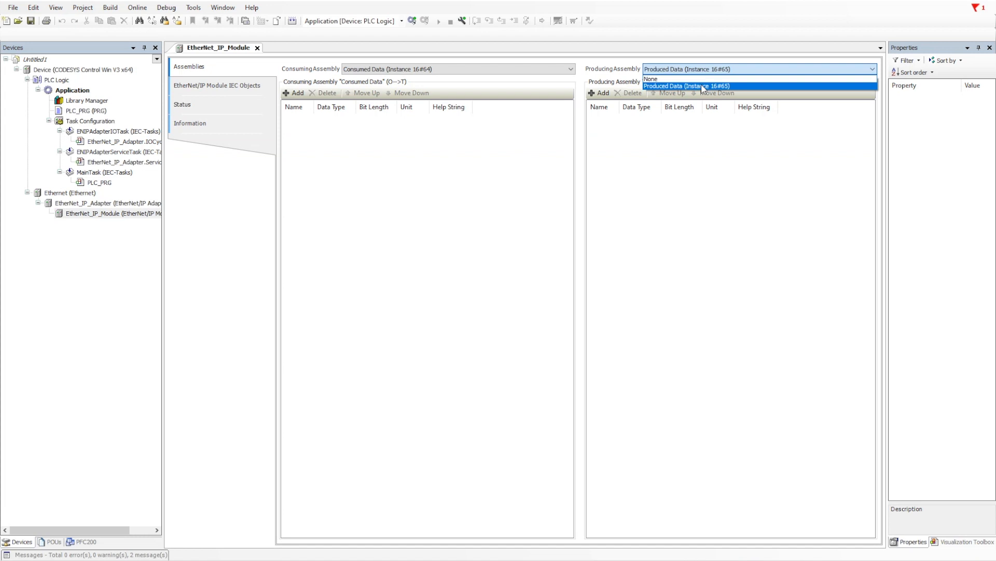
click(471, 224)
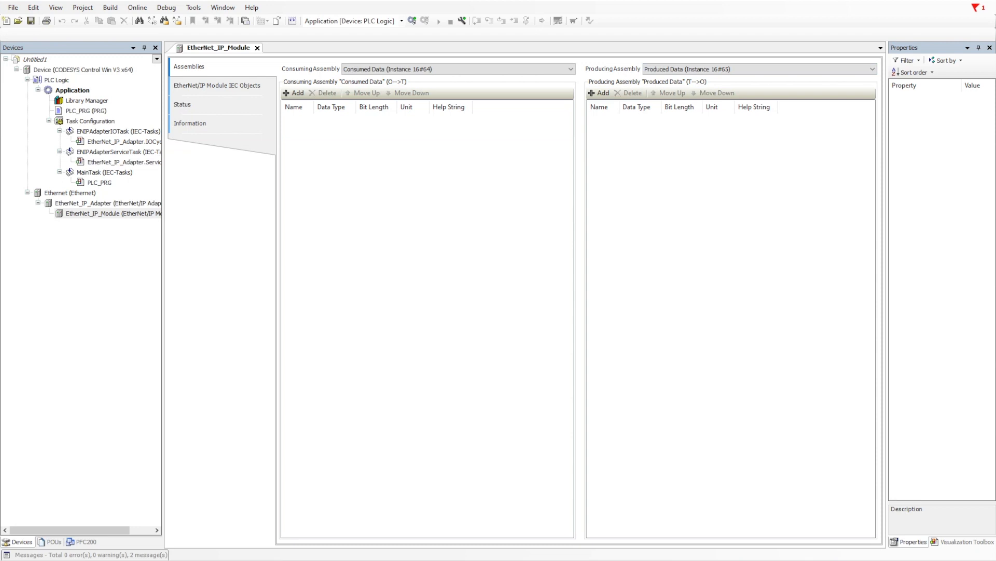
- Switch to Calculator, set it to Programmer mode, and convert hexadecimal 64 to decimal
key(alt+Tab)
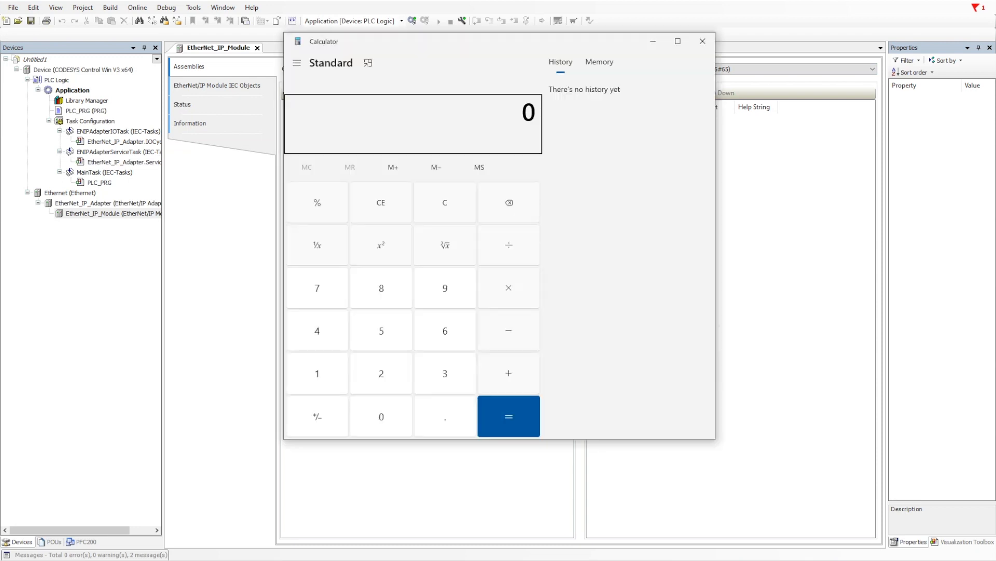
click(300, 64)
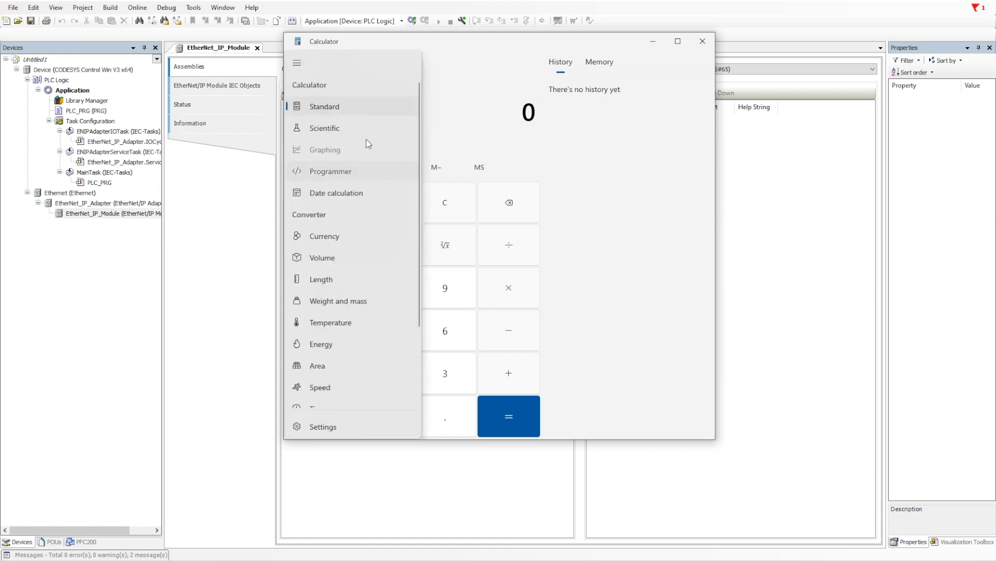
drag(482, 48, 332, 134)
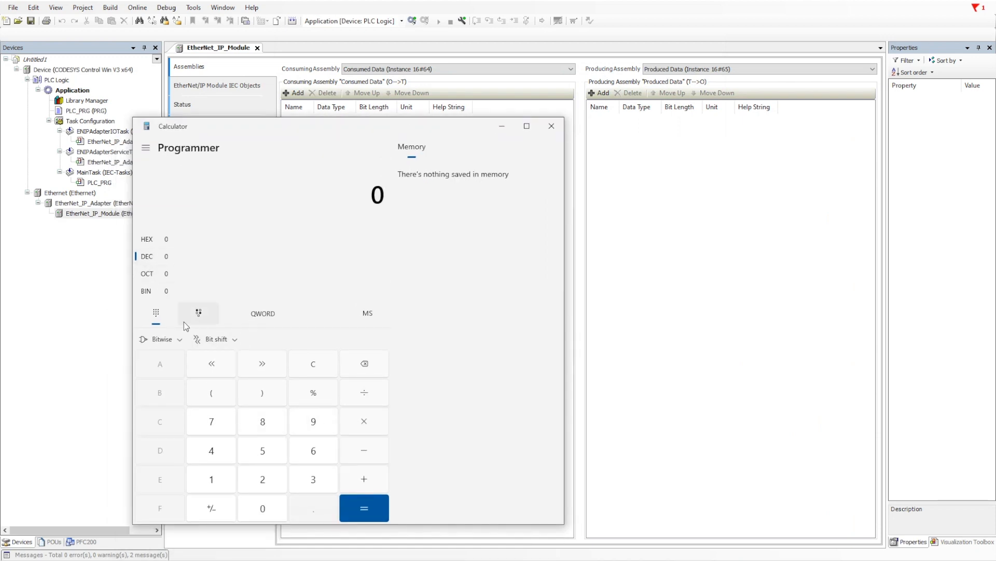
click(147, 240)
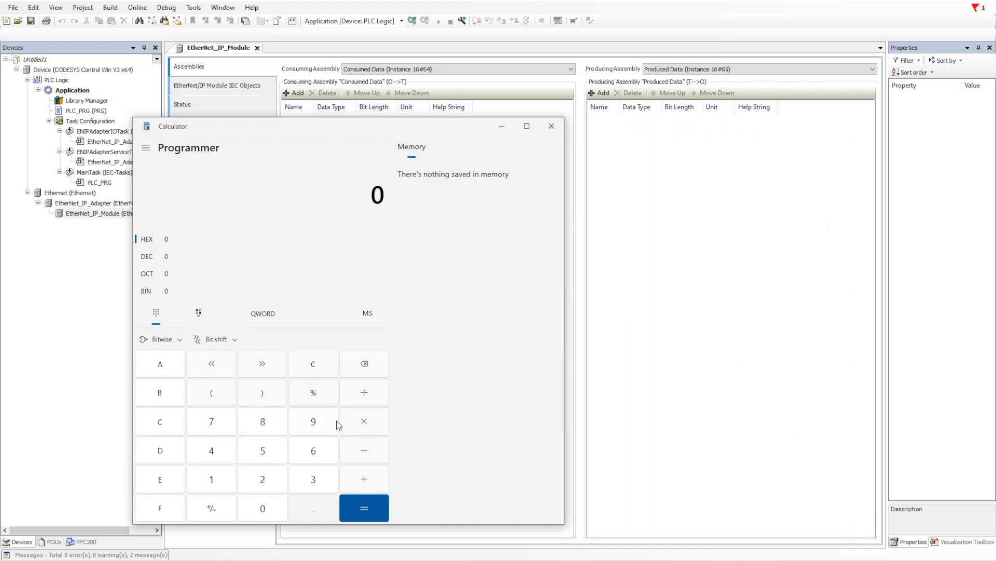
click(313, 450)
click(211, 450)
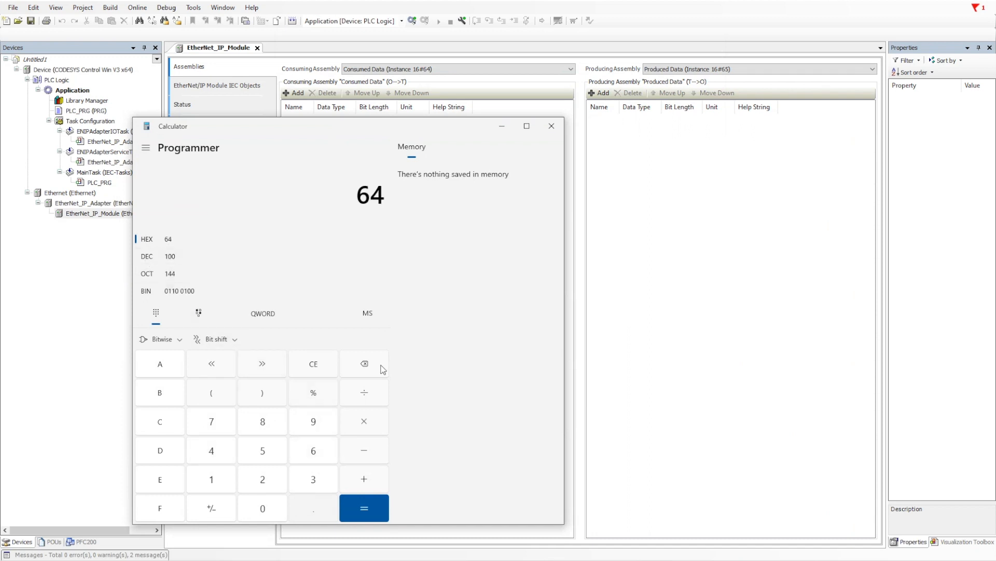
- Convert hexadecimal 65 to decimal to check the producing assembly's instance number
click(365, 364)
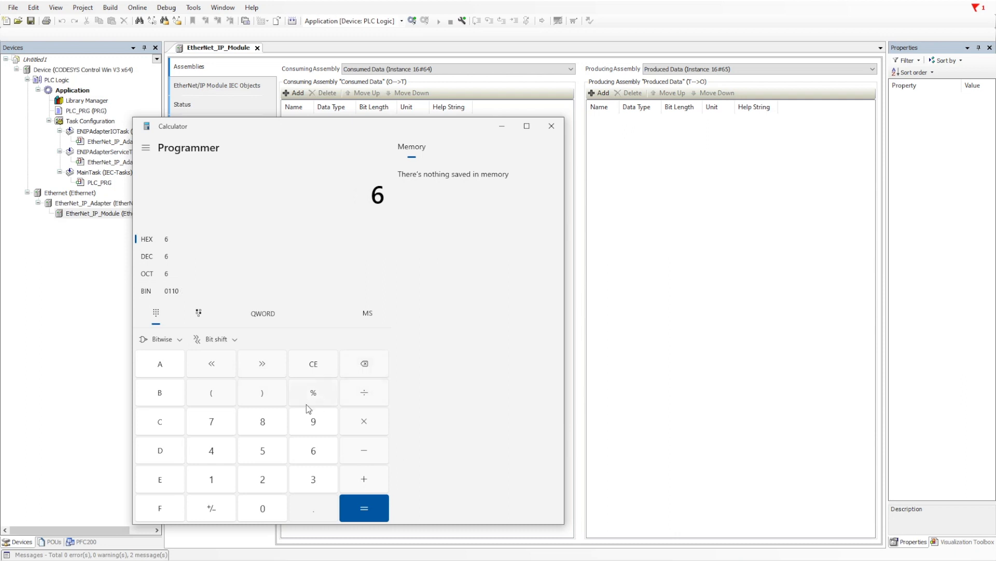
click(255, 451)
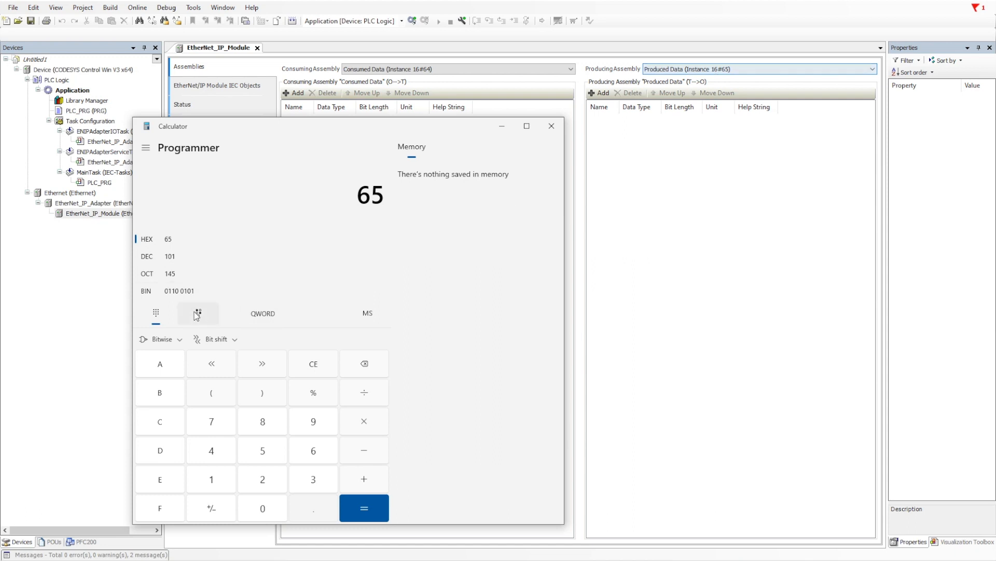
click(182, 257)
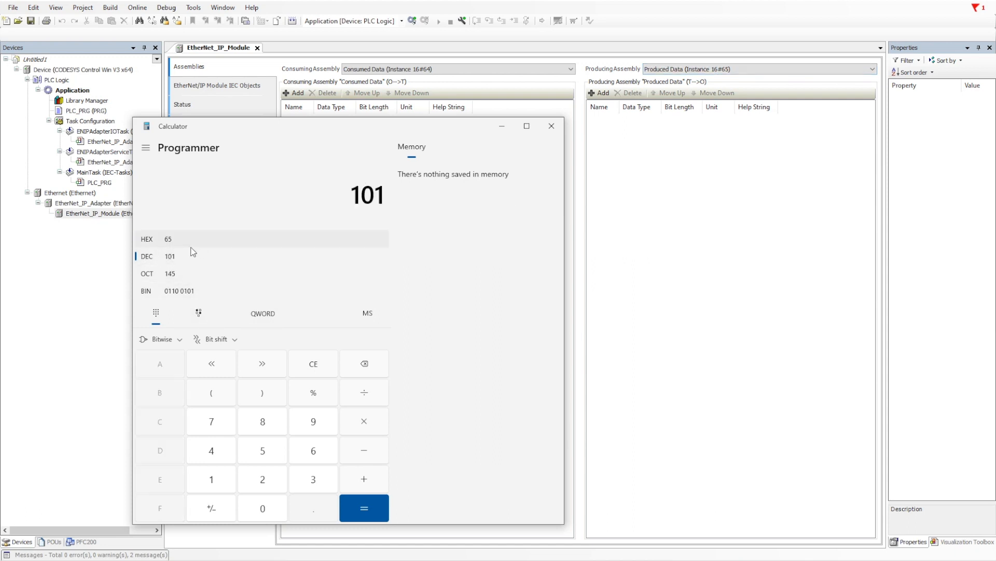
- Convert hexadecimal 64 to decimal again for the consuming assembly's instance number, and close the calculator
click(158, 243)
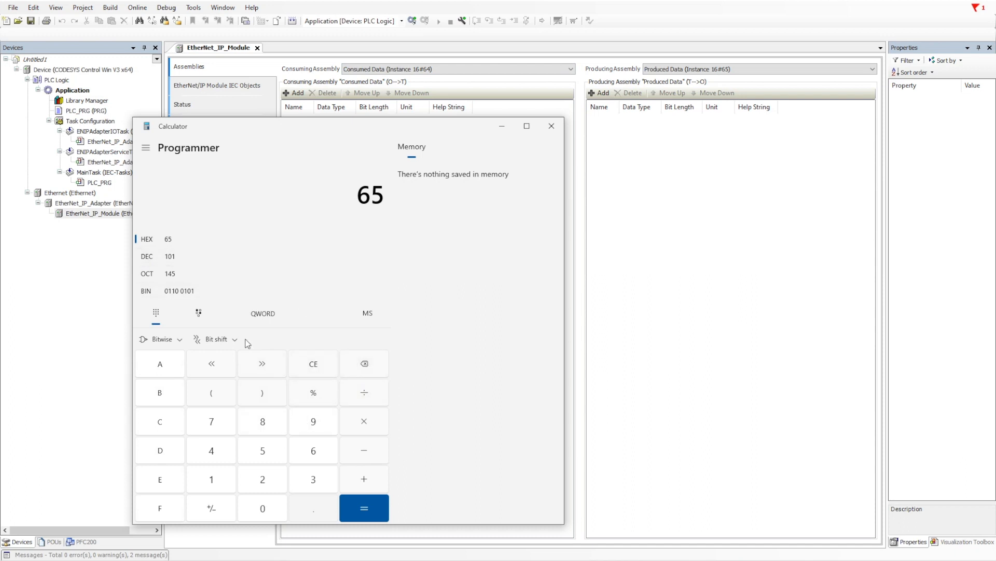
key(BackSpace)
click(225, 458)
click(194, 257)
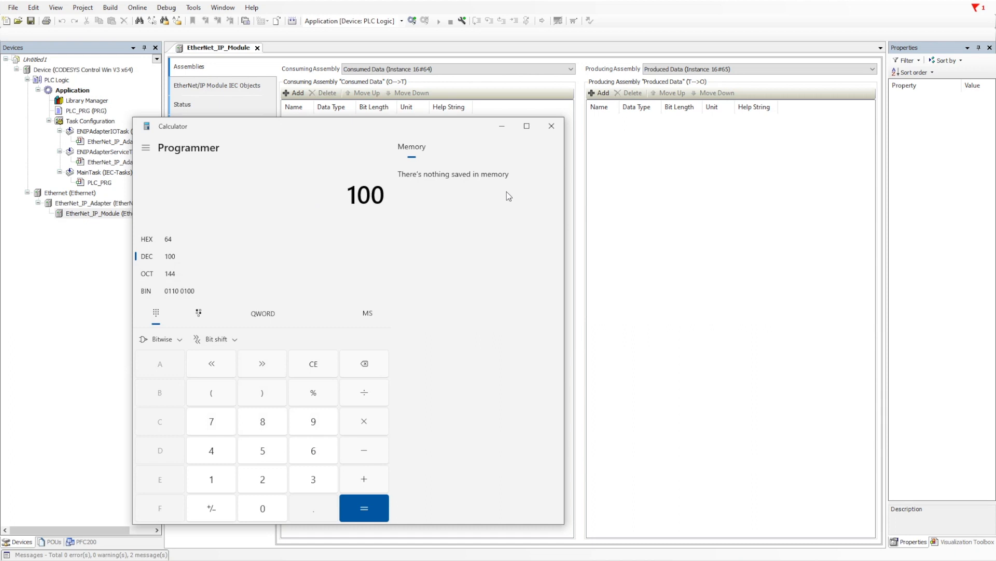
click(552, 125)
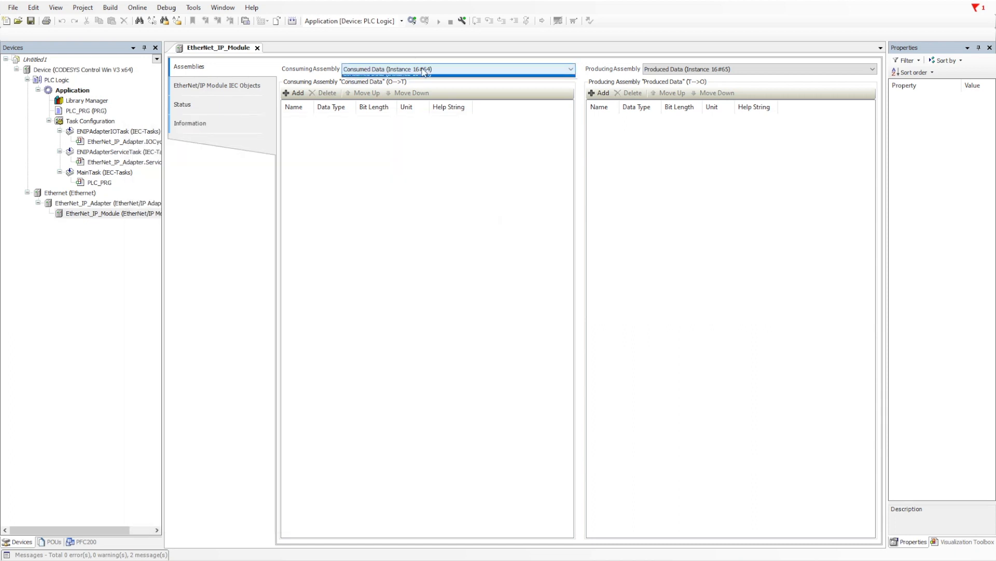
- Review the consuming and producing assembly selections of the EtherNet/IP module again
click(423, 69)
click(707, 69)
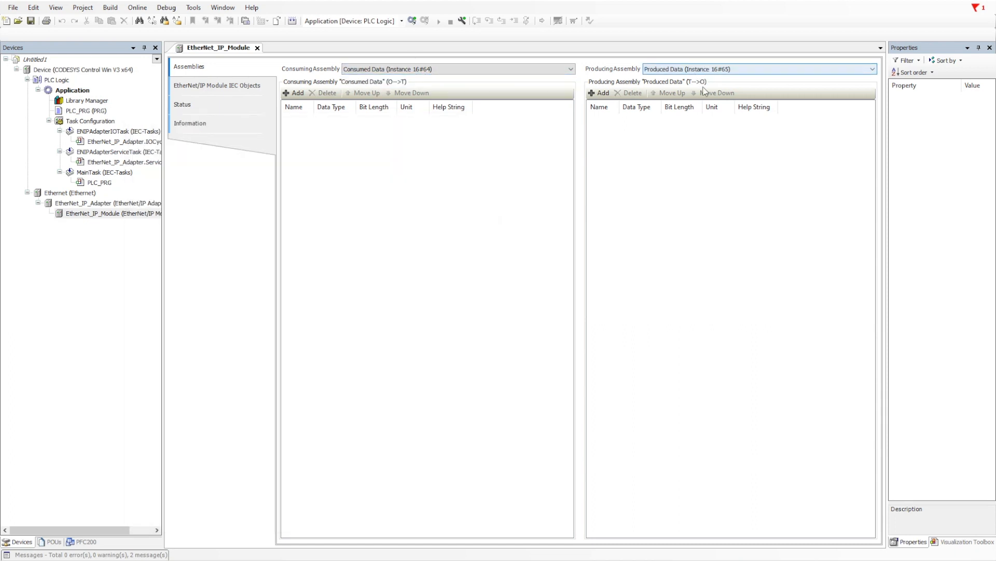
click(709, 73)
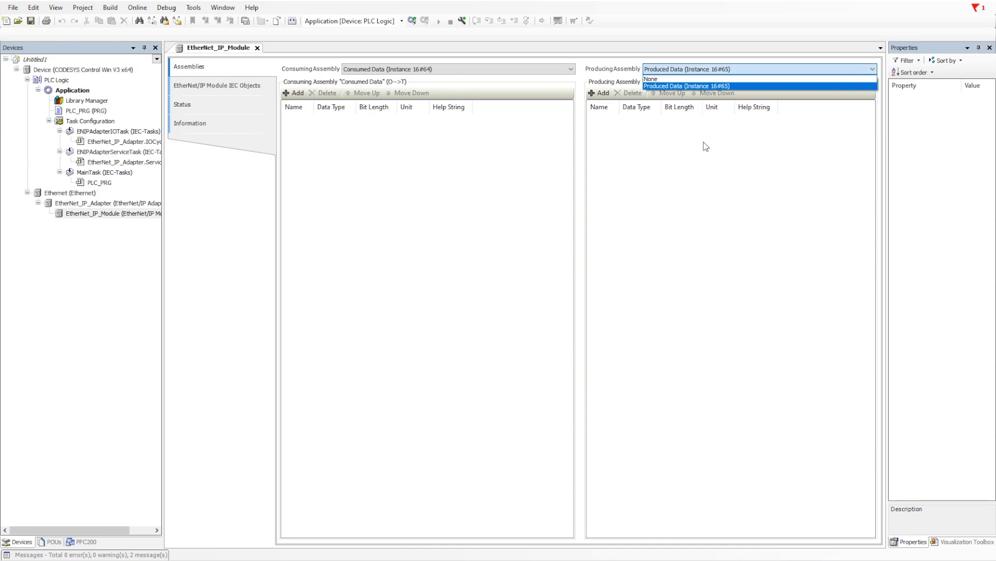
click(455, 298)
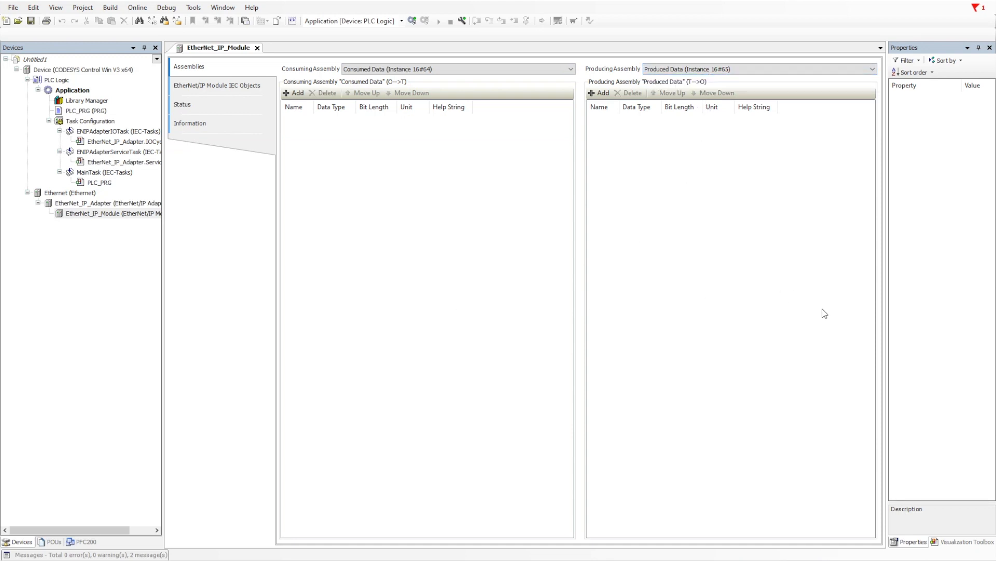
- Switch to EZ-EDS and open CODESYS_EtherNetIP_Adapter_CommunicationModule.eds in the EtherNet/IP EDS format
key(alt+Tab)
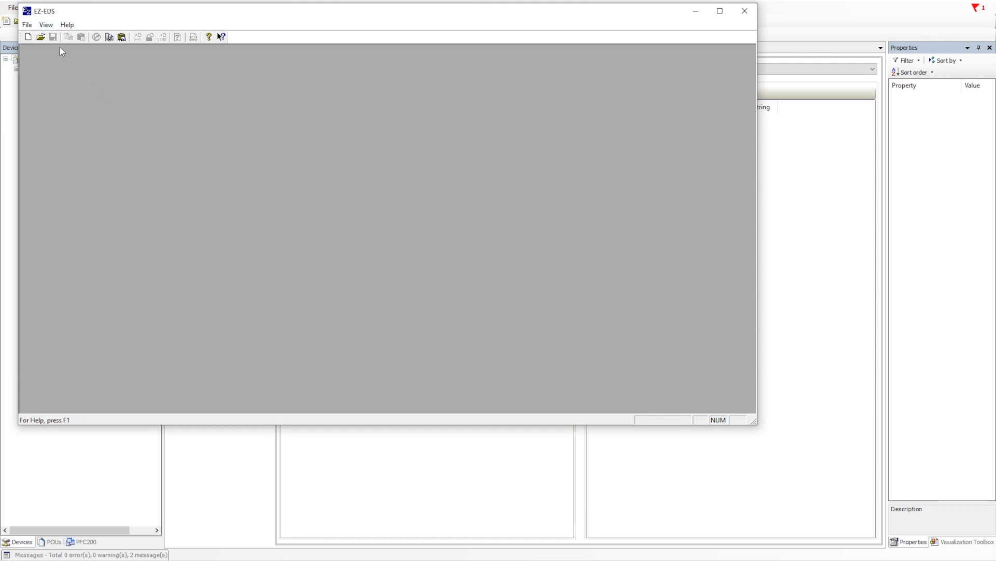
click(28, 26)
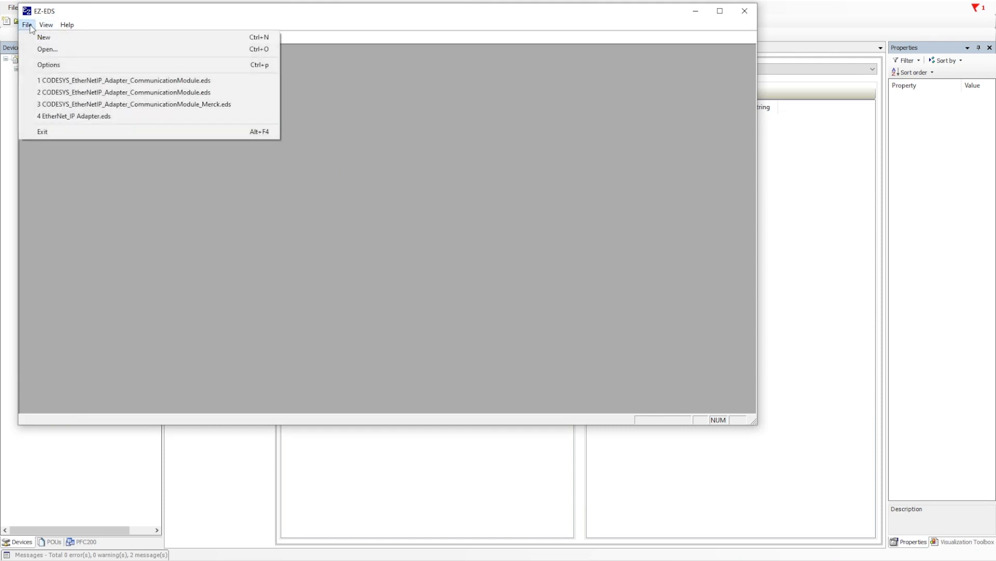
click(35, 52)
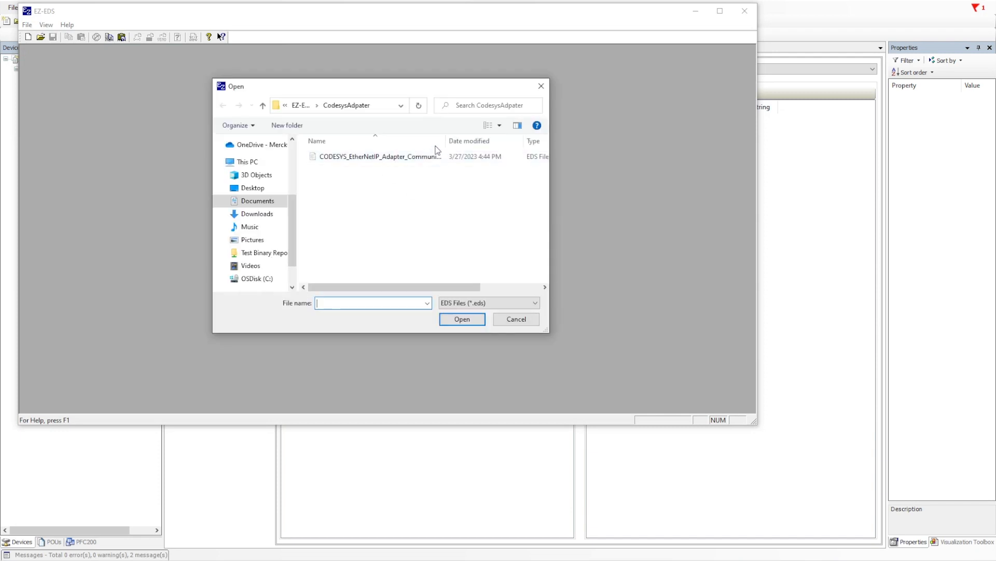
drag(445, 137, 497, 138)
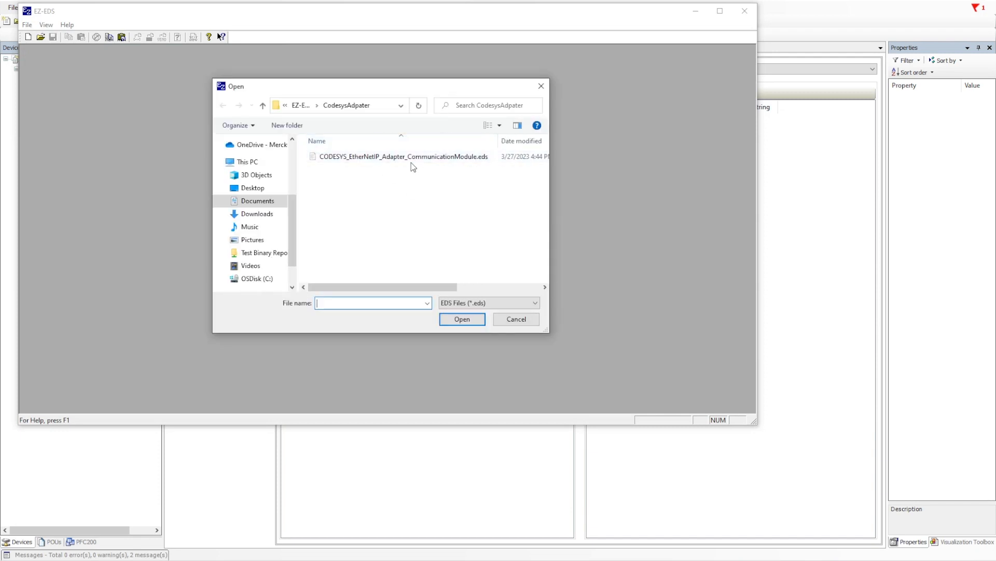
click(393, 162)
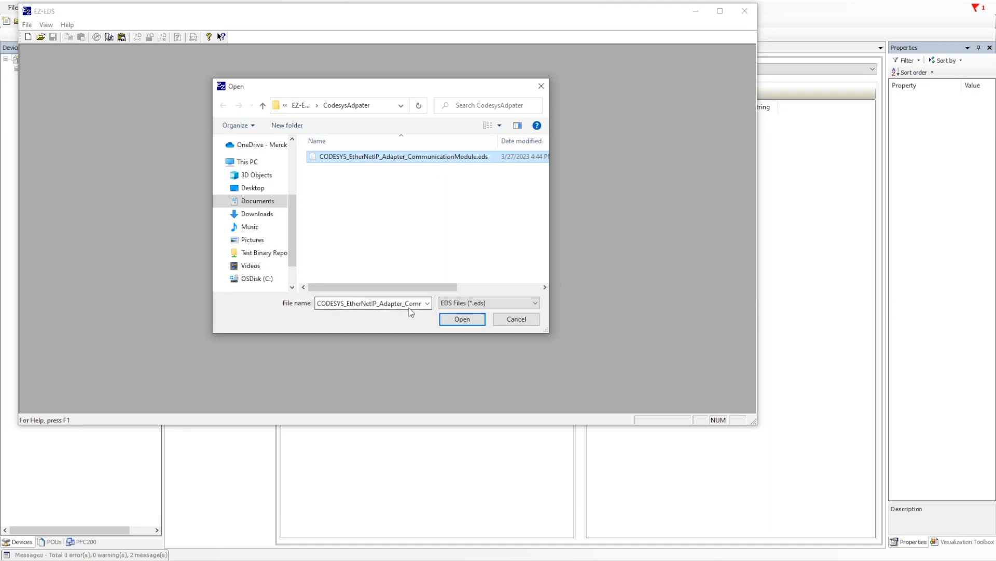
click(462, 319)
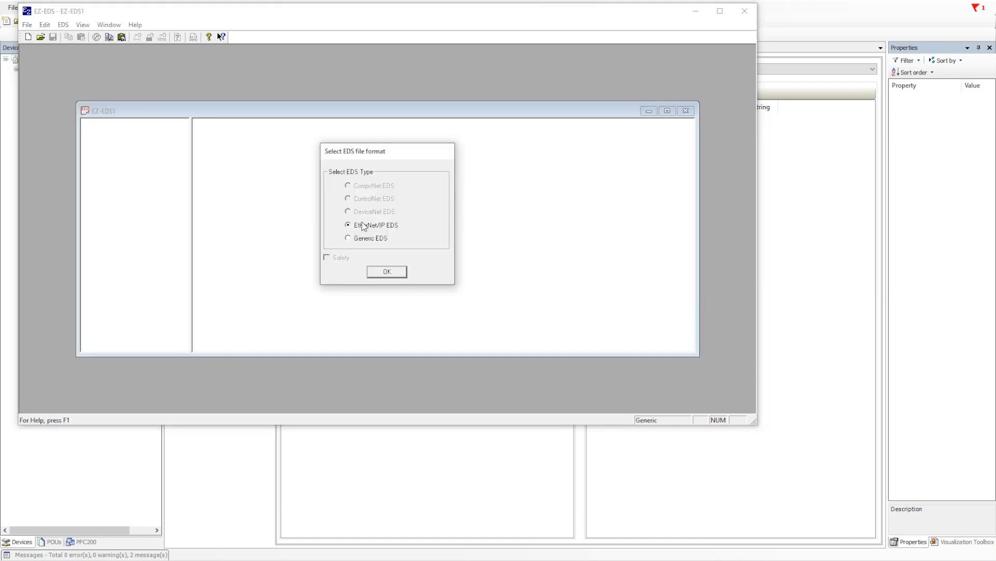
click(388, 273)
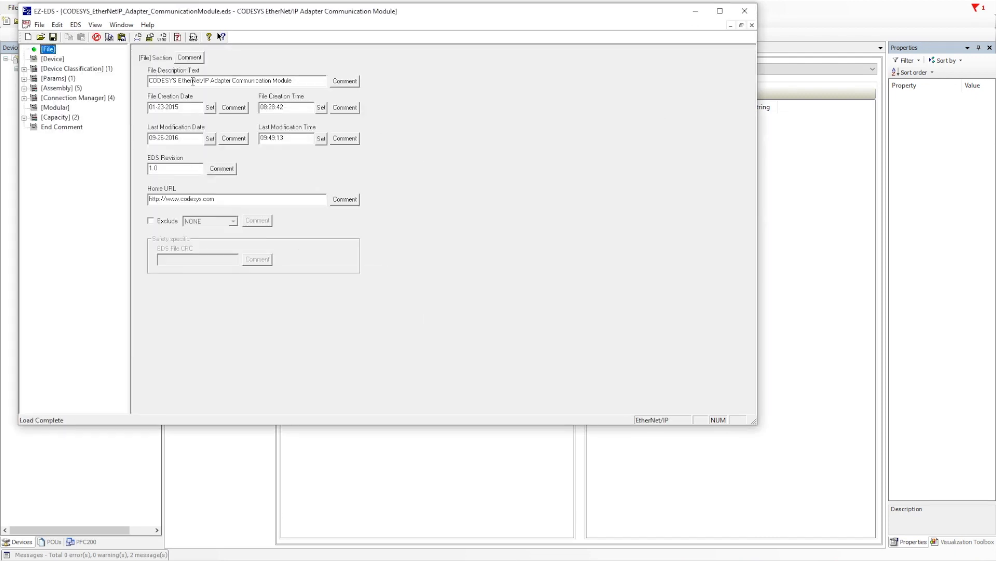
- Review the File, Device, Device Classification and Params sections of the EDS file
click(306, 79)
click(53, 60)
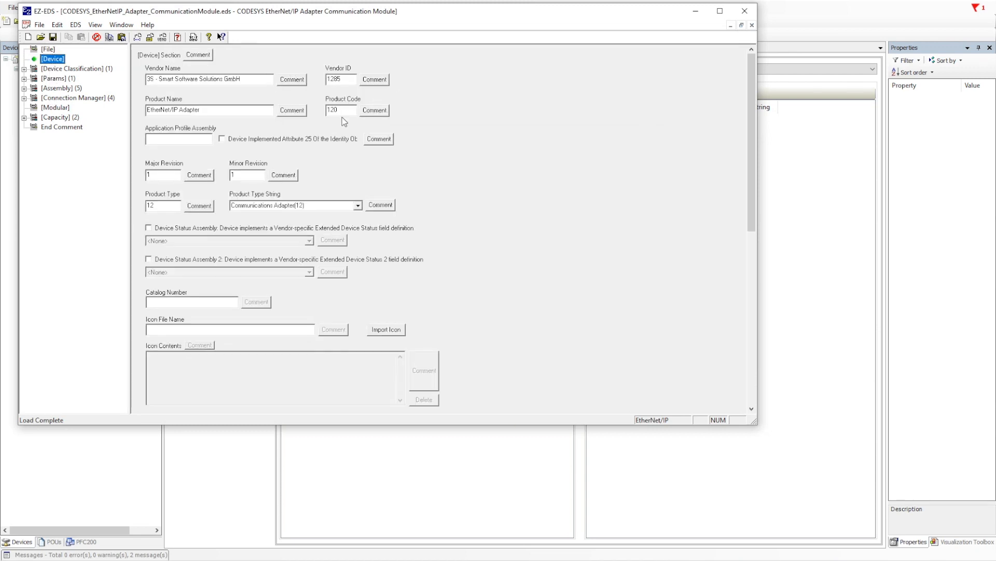
click(52, 69)
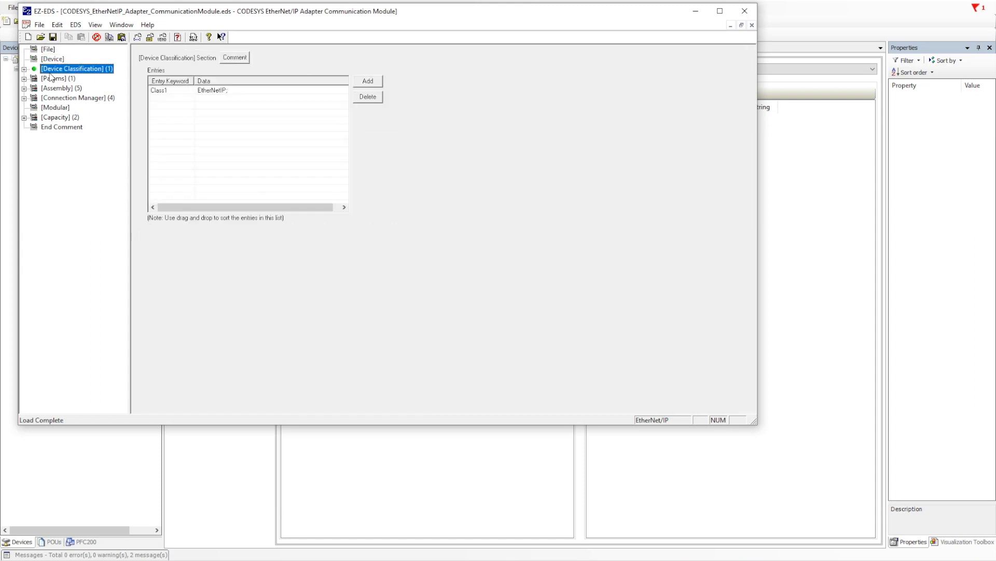
click(25, 78)
click(25, 78)
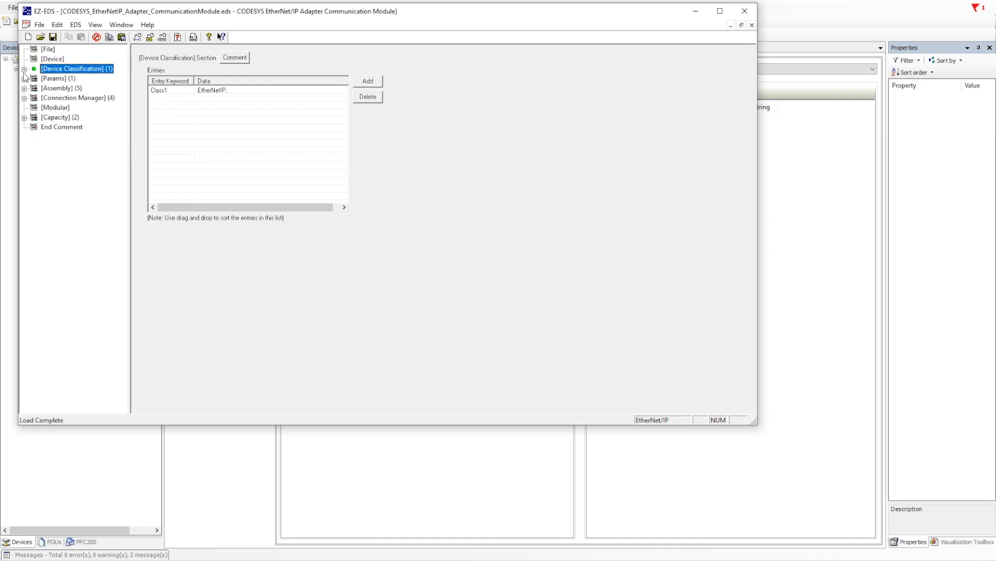
click(54, 78)
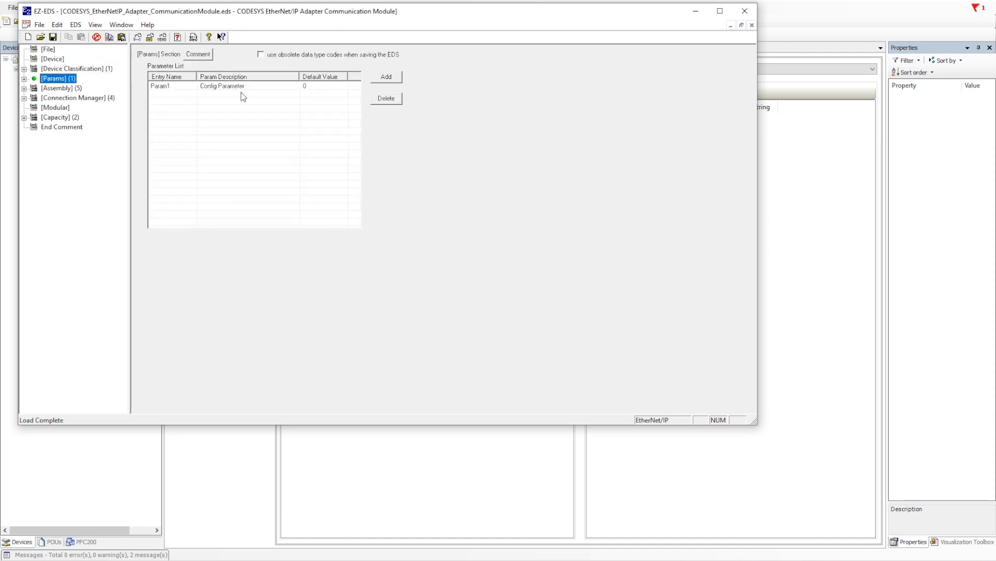
click(24, 78)
click(24, 78)
- Examine the Assembly section's entry list, widening the entry name column to read the proxy assembly names in full
click(58, 89)
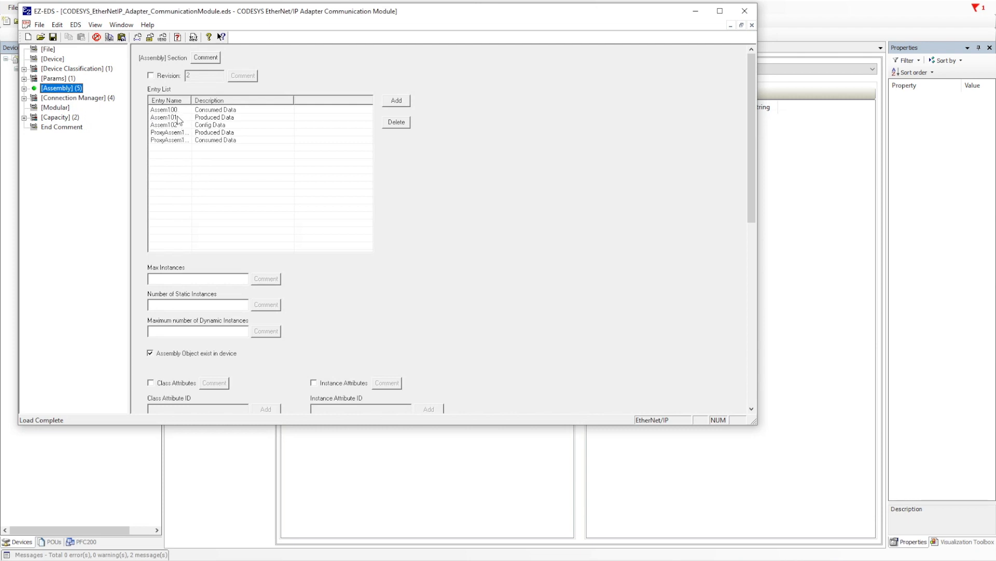
drag(190, 102, 211, 102)
click(172, 133)
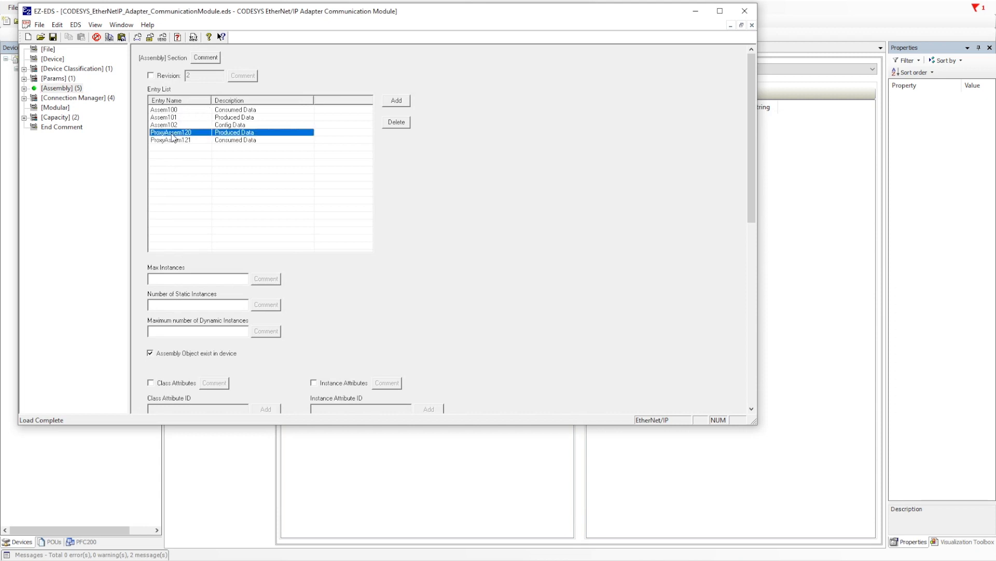
click(186, 141)
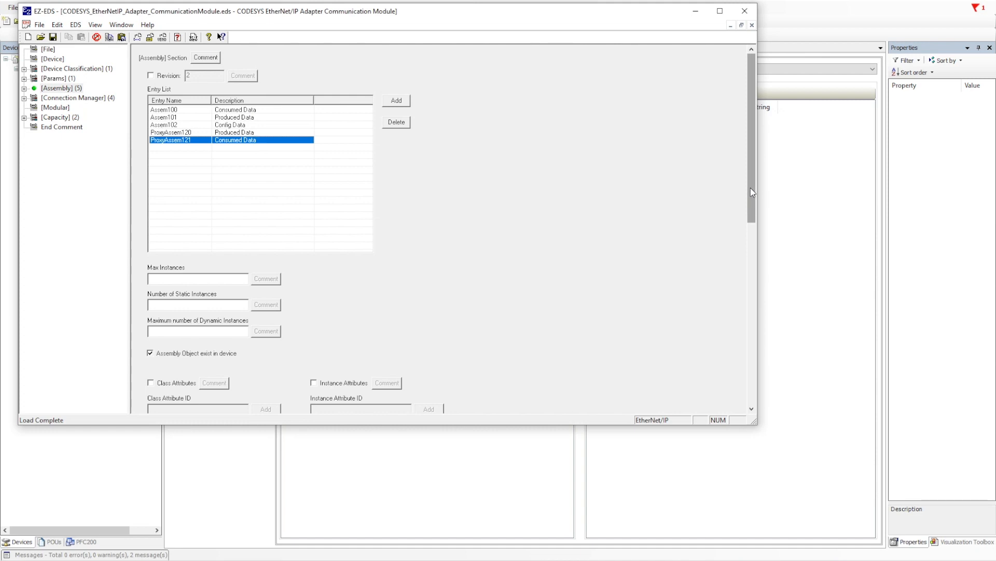
scroll(757, 307, down, 5)
drag(757, 307, 748, 194)
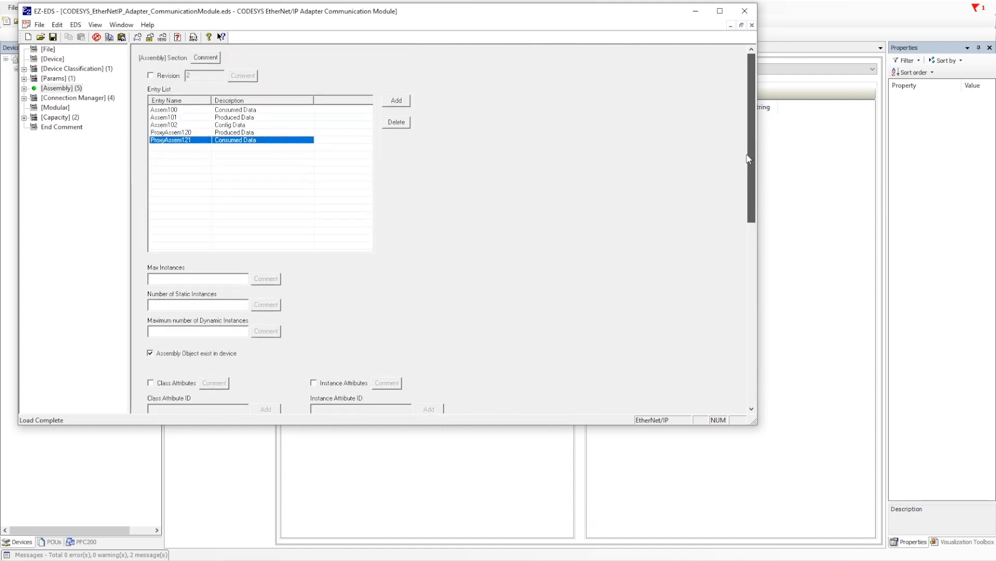
- Expand the Assembly section and inspect the settings of its consumed, produced, config and proxy assembly entries
click(24, 88)
drag(132, 218, 258, 226)
click(93, 98)
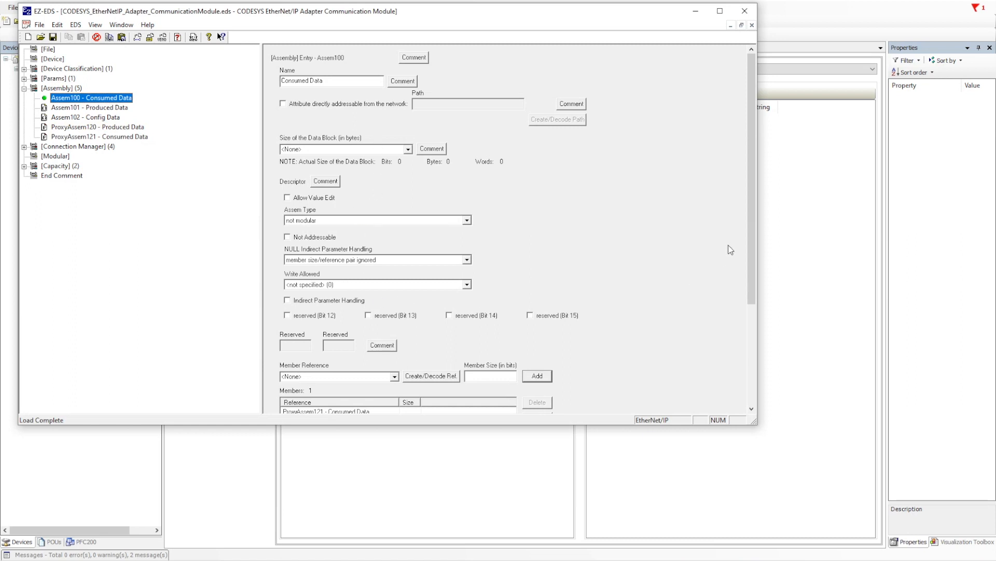
mouse_move(752, 239)
mouse_down()
mouse_move(761, 324)
mouse_move(759, 242)
mouse_up()
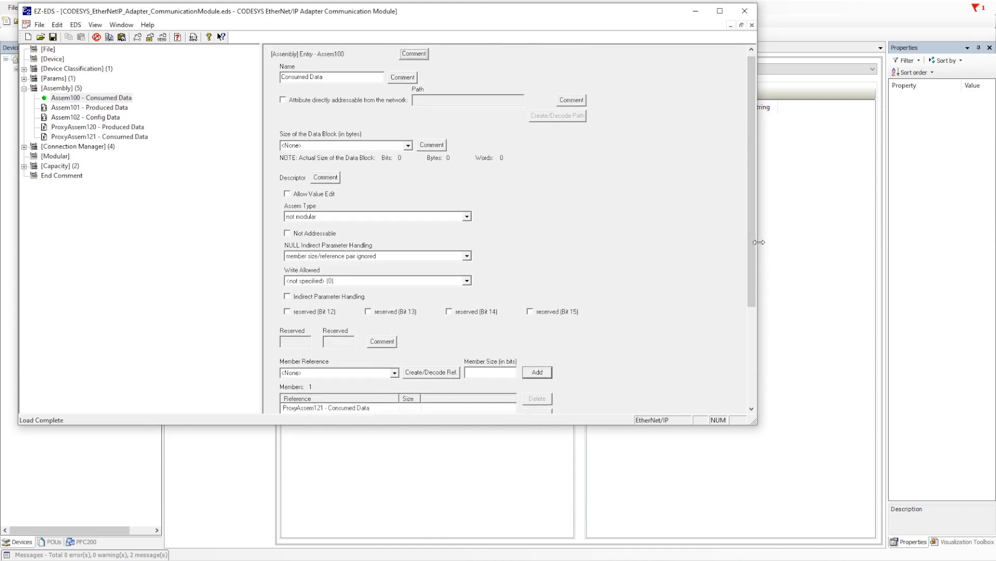
click(85, 107)
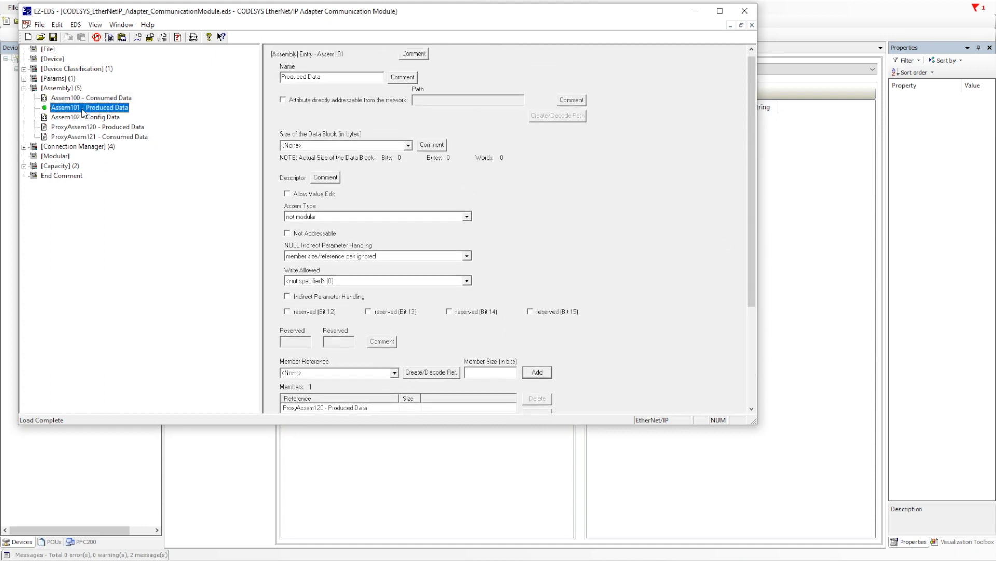
click(91, 120)
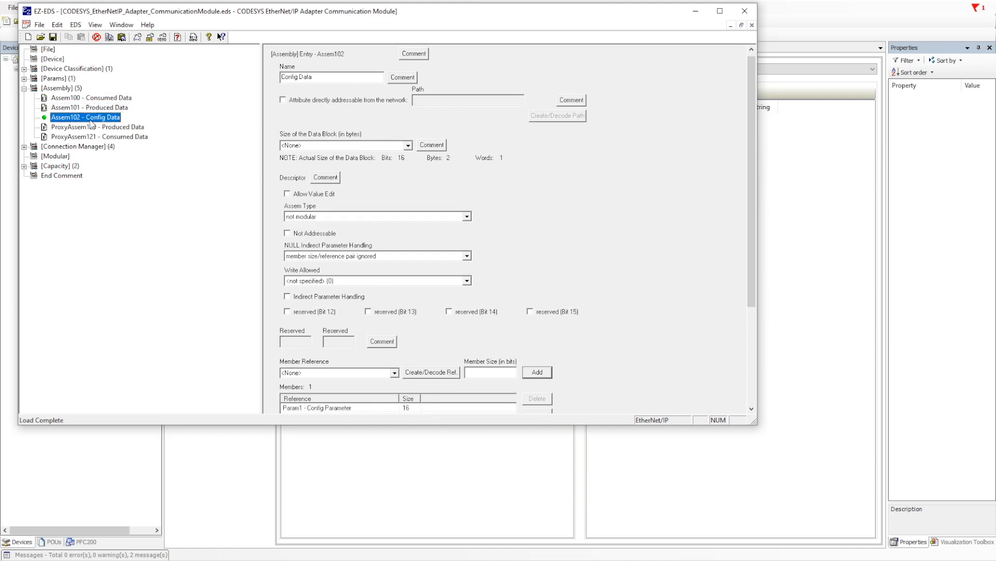
click(82, 128)
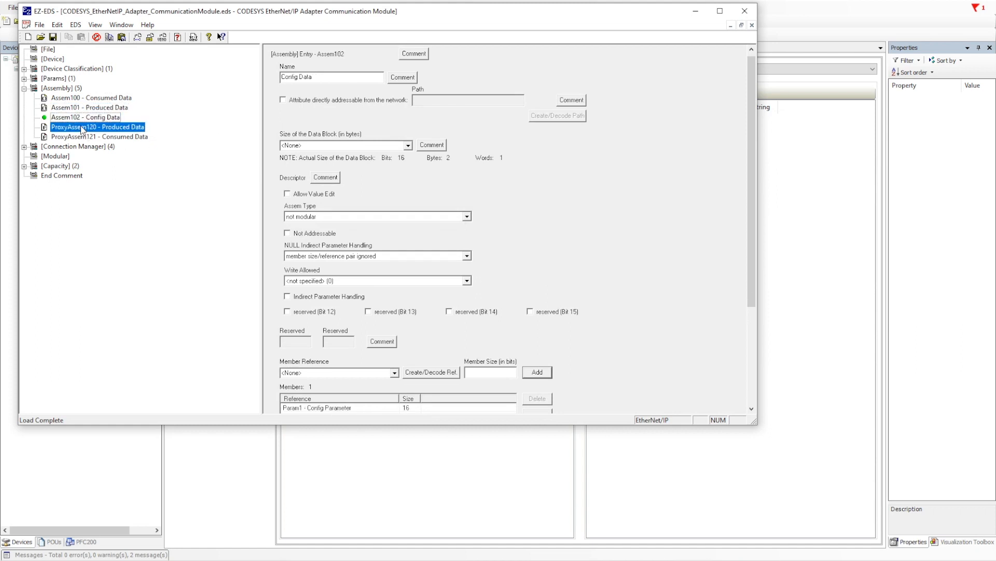
click(83, 138)
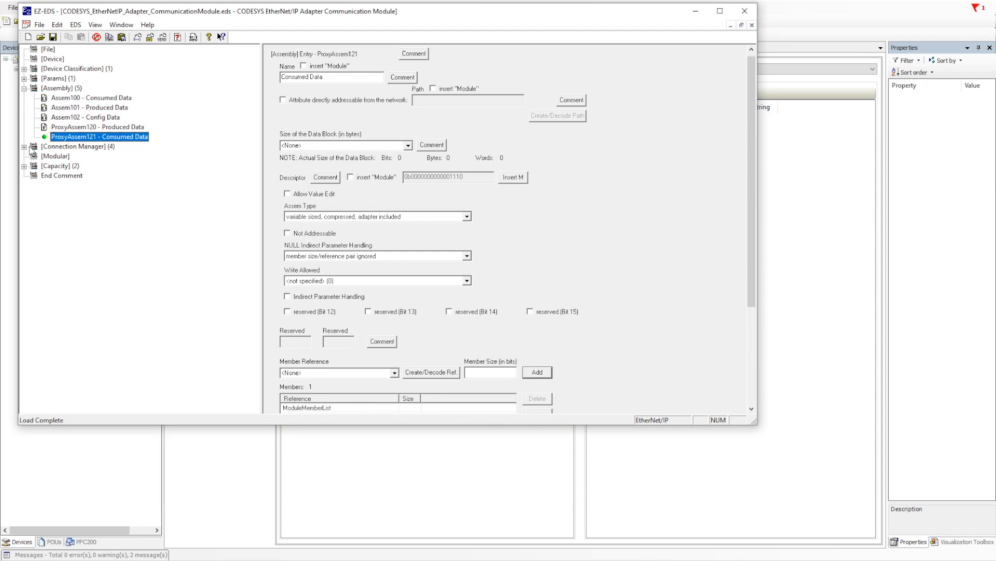
- Inspect the Exclusive Owner, Input Only and Listen Only connections in the Connection Manager section, and collapse the section
double_click(52, 147)
click(92, 158)
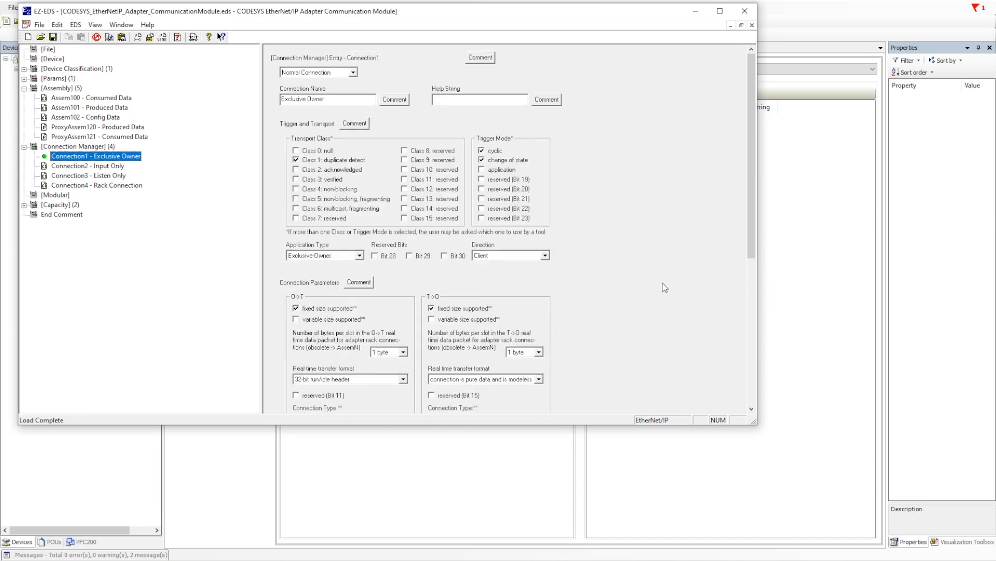
mouse_move(754, 160)
mouse_down()
mouse_move(777, 352)
mouse_move(771, 152)
mouse_up()
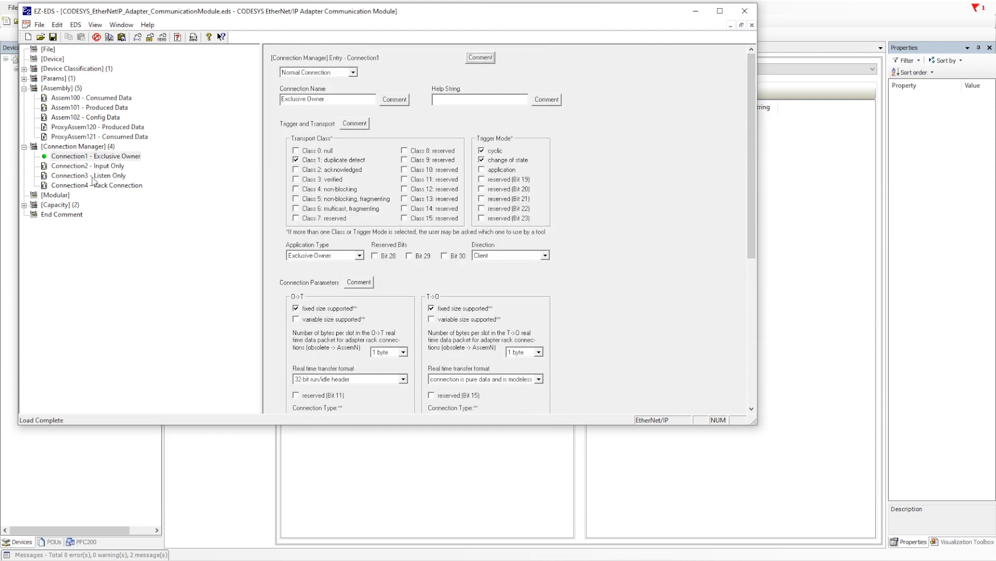
click(106, 166)
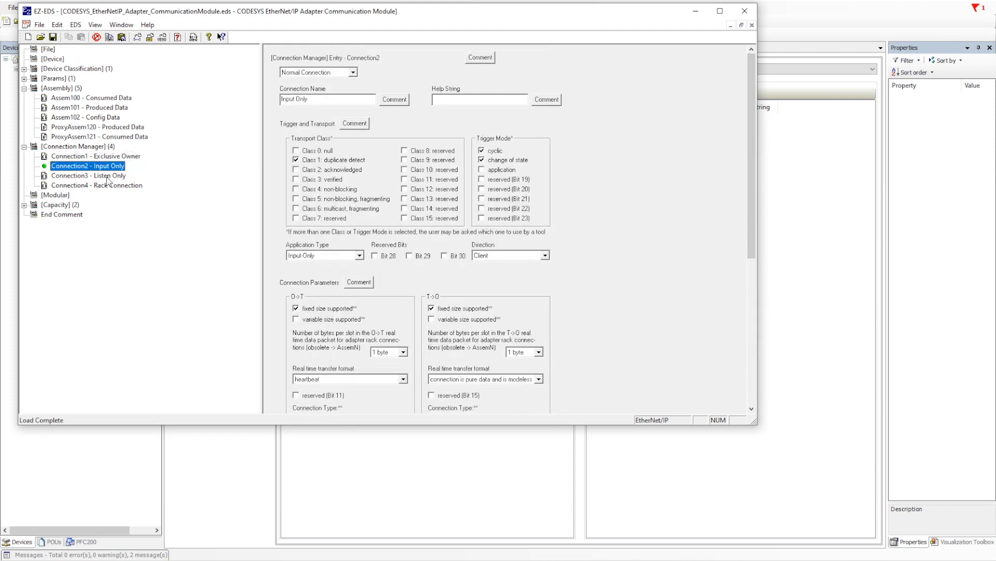
click(107, 178)
click(24, 147)
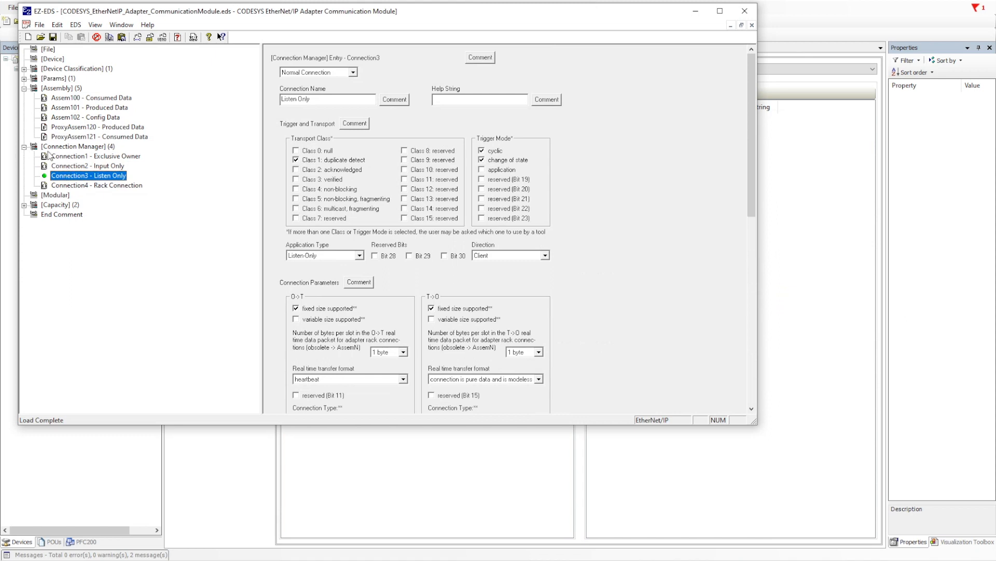
- Try to copy the Assem100 Consumed Data entry
click(67, 98)
right_click(68, 99)
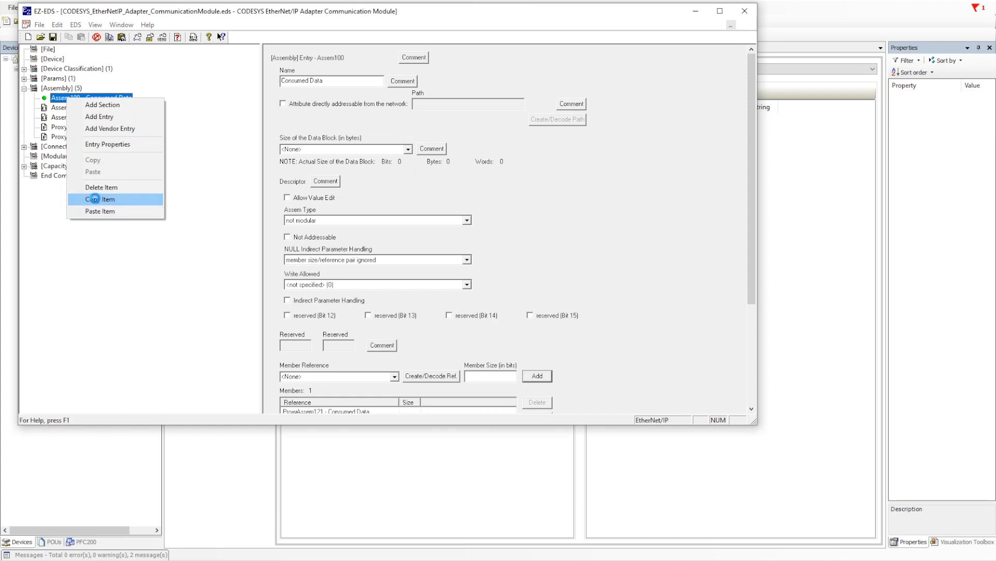
click(88, 200)
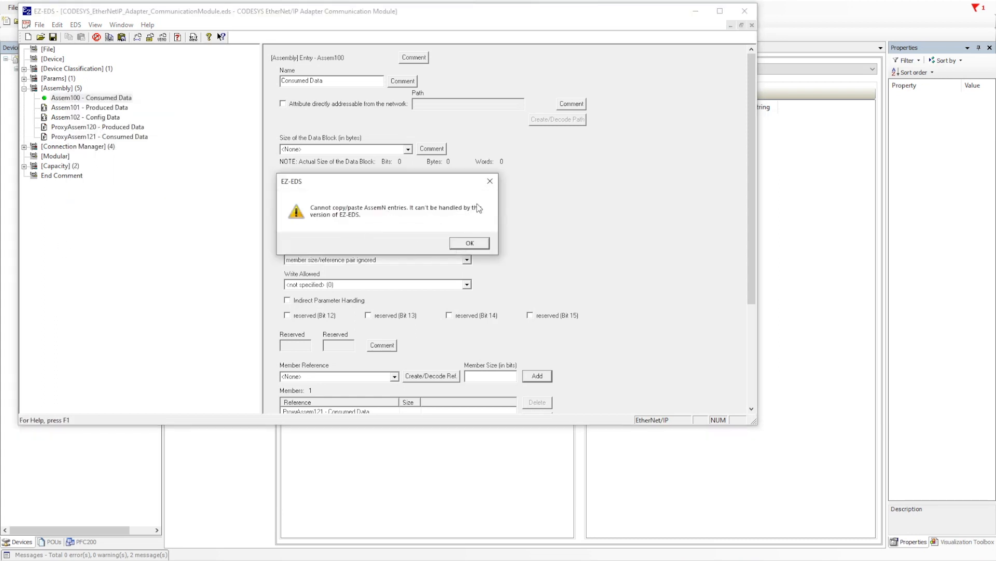
click(469, 244)
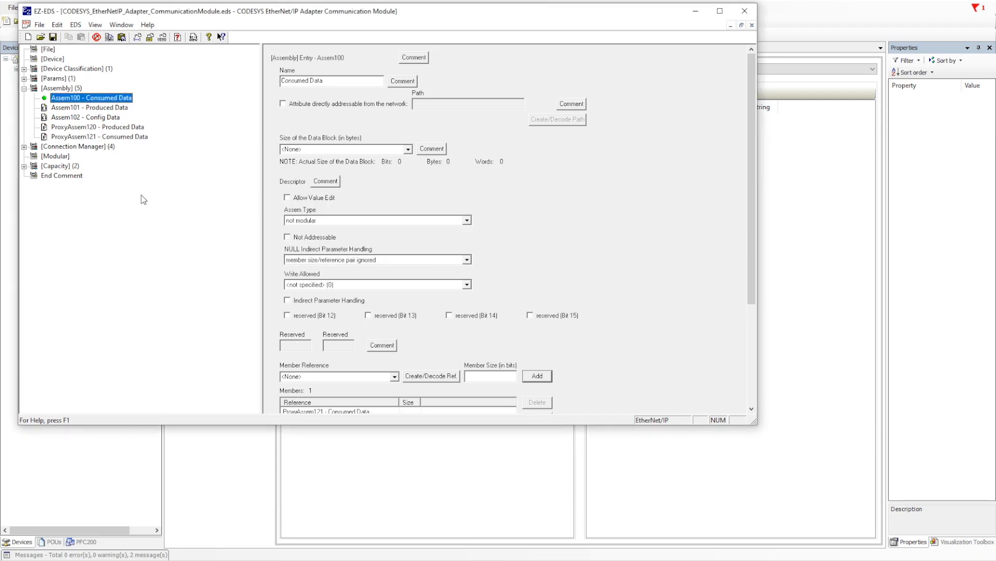
- Add three entries of type Assem to the Assembly section, starting with number 103
right_click(68, 90)
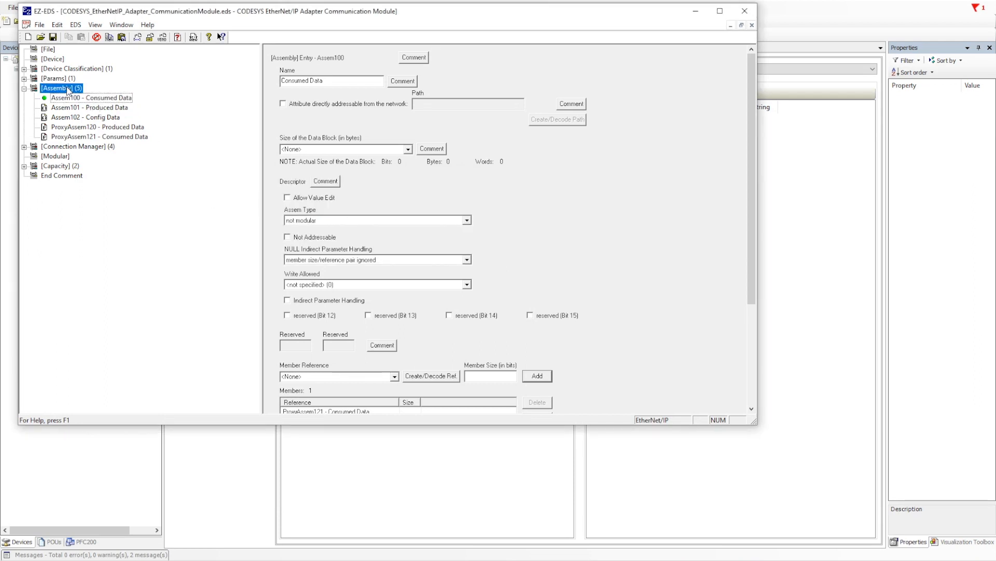
click(591, 181)
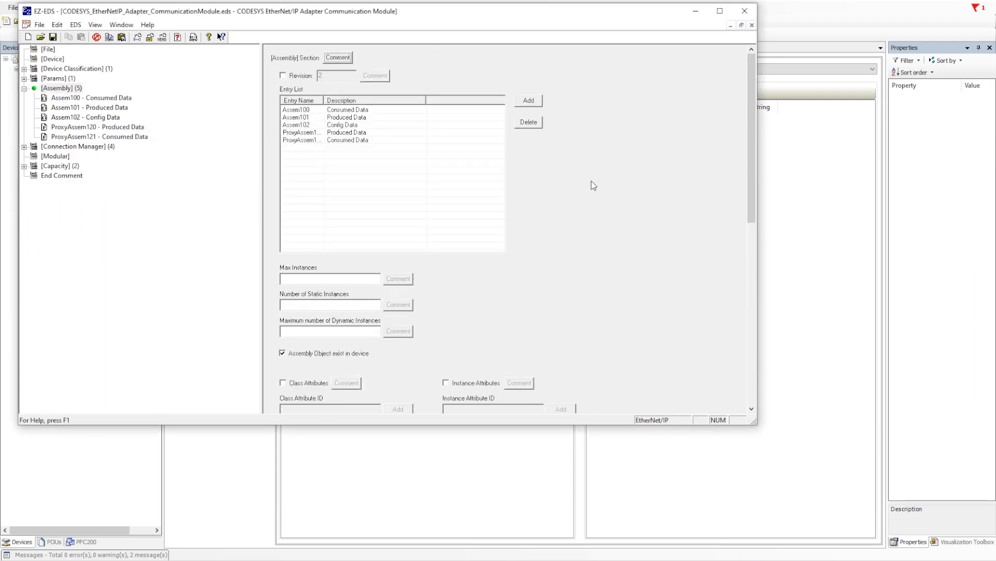
click(539, 104)
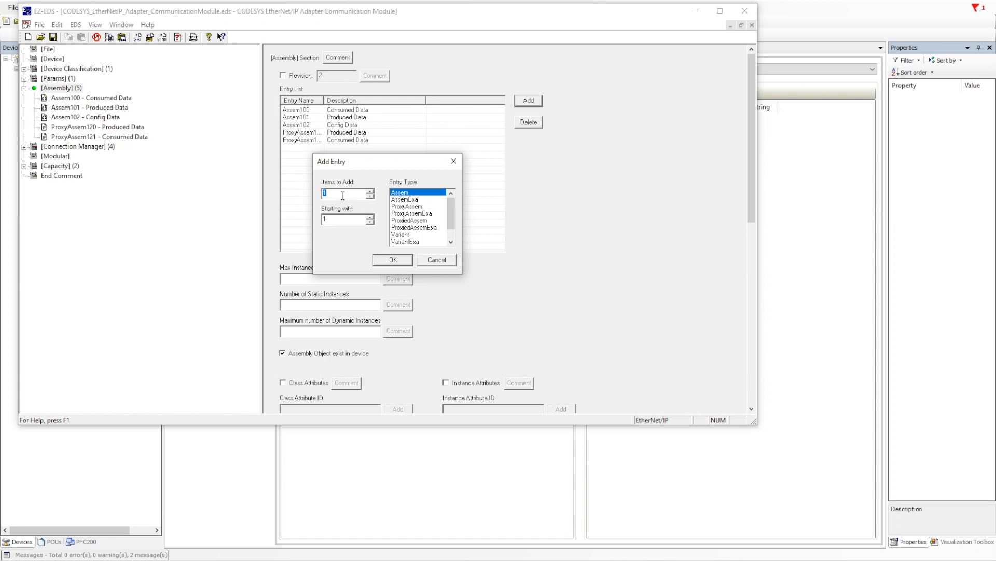
click(370, 191)
drag(346, 218, 306, 219)
click(392, 260)
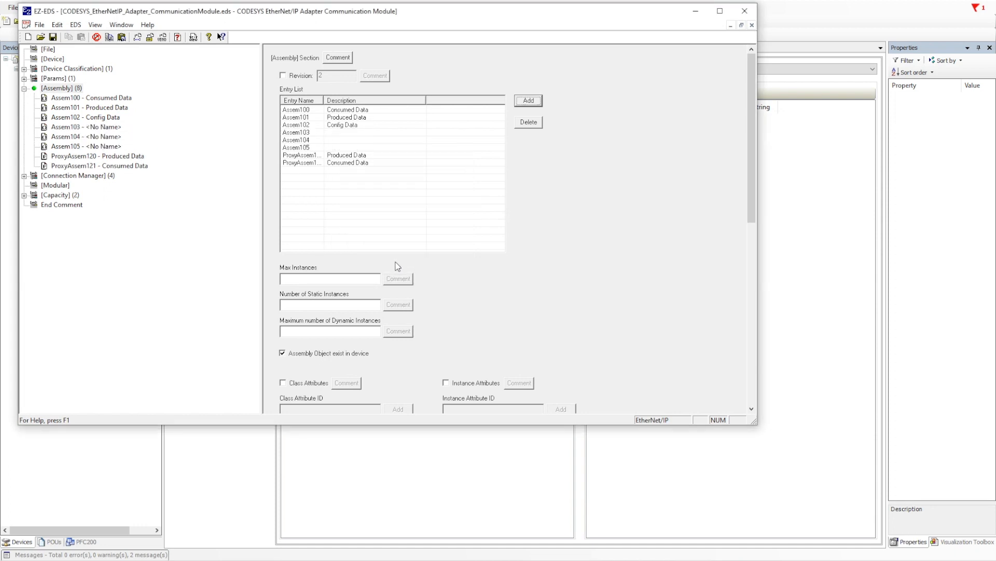
- Name the Assem103 entry "Consumed Data"
click(77, 129)
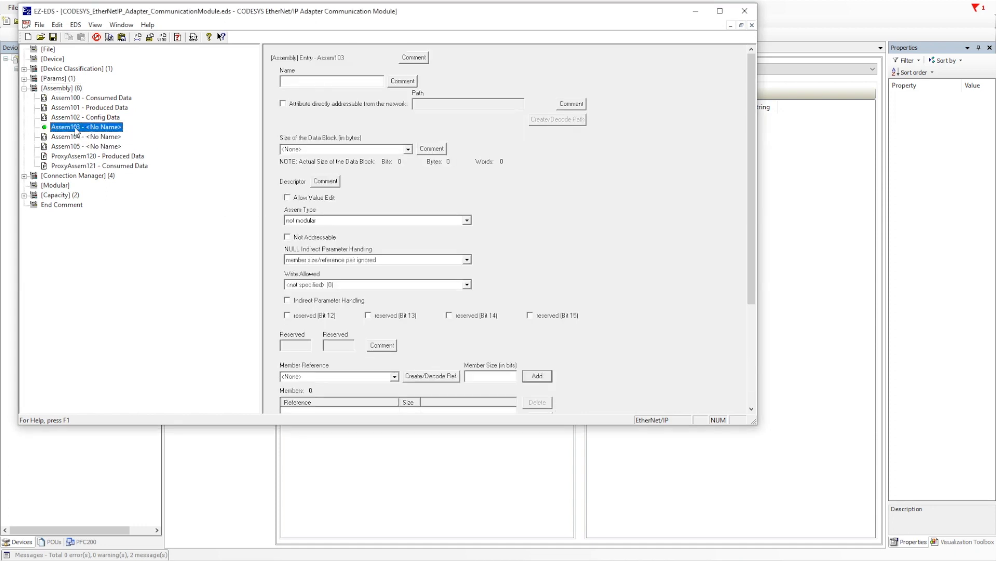
click(297, 82)
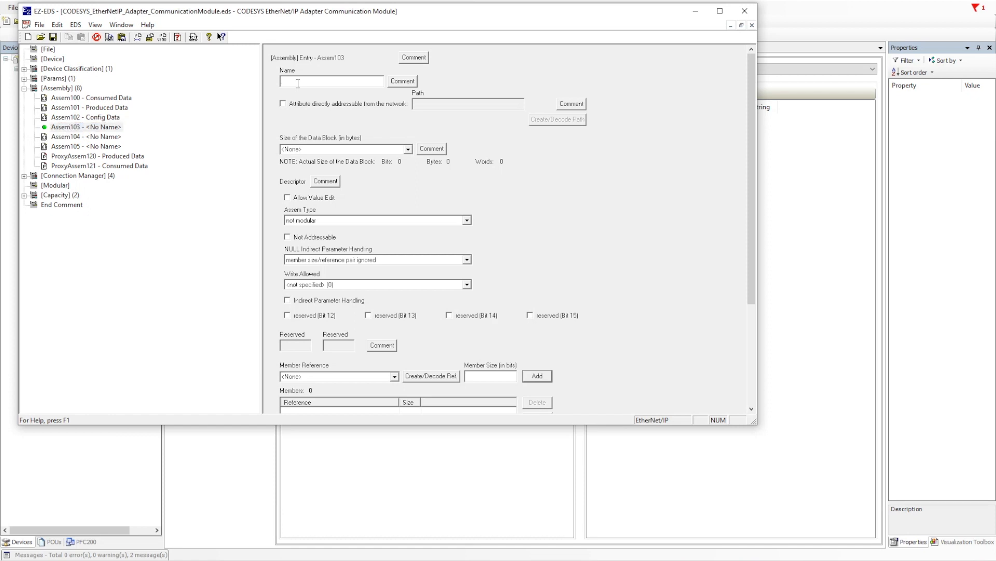
text(Consumed Data)
click(123, 136)
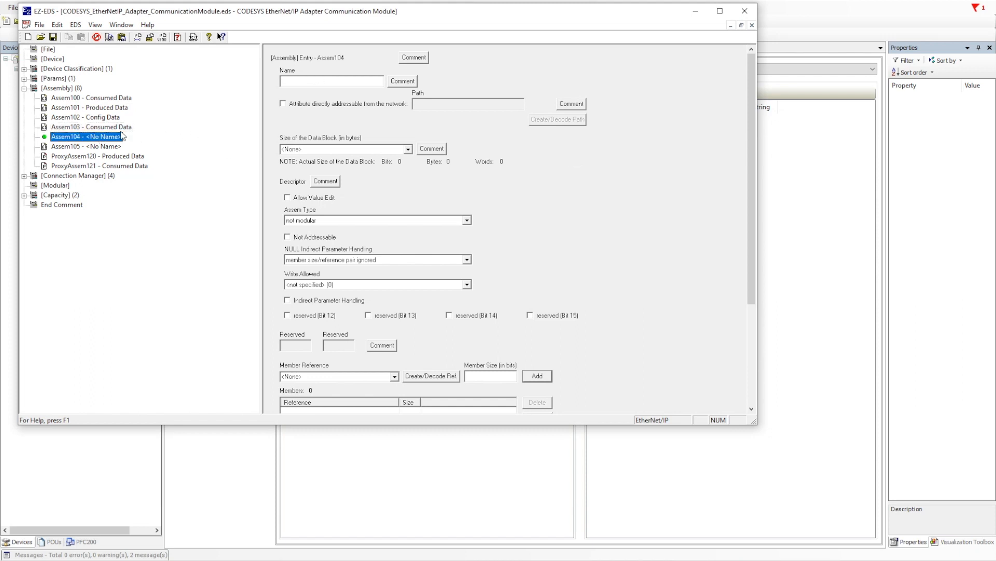
- Name the Assem104 entry "Produced Data"
click(311, 82)
text(Produced)
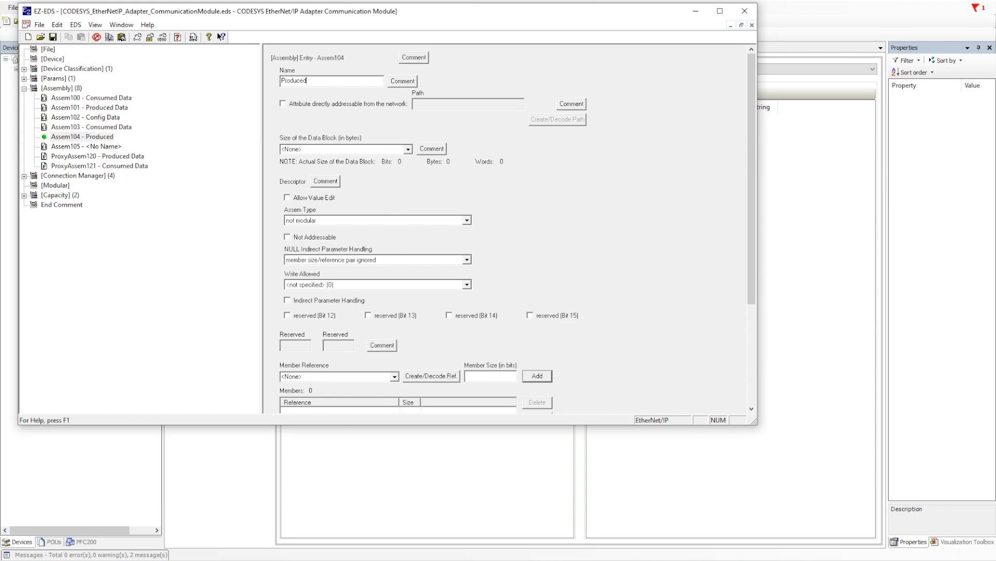
text( Data)
- Compare the settings of the new Assem103, Assem104 and Assem105 entries with the existing Assem100 and Assem102 entries
click(99, 119)
click(97, 147)
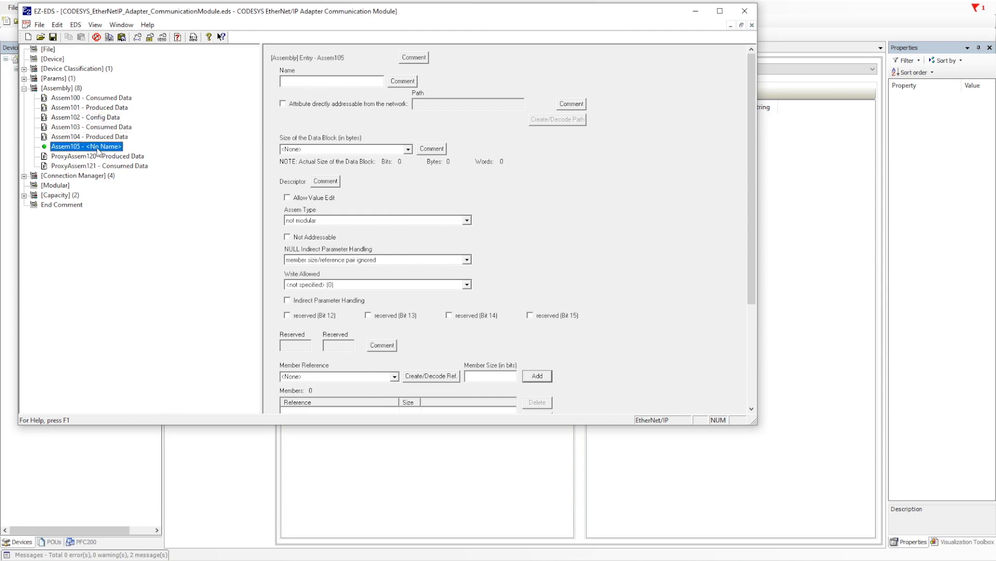
click(113, 120)
click(104, 129)
click(106, 136)
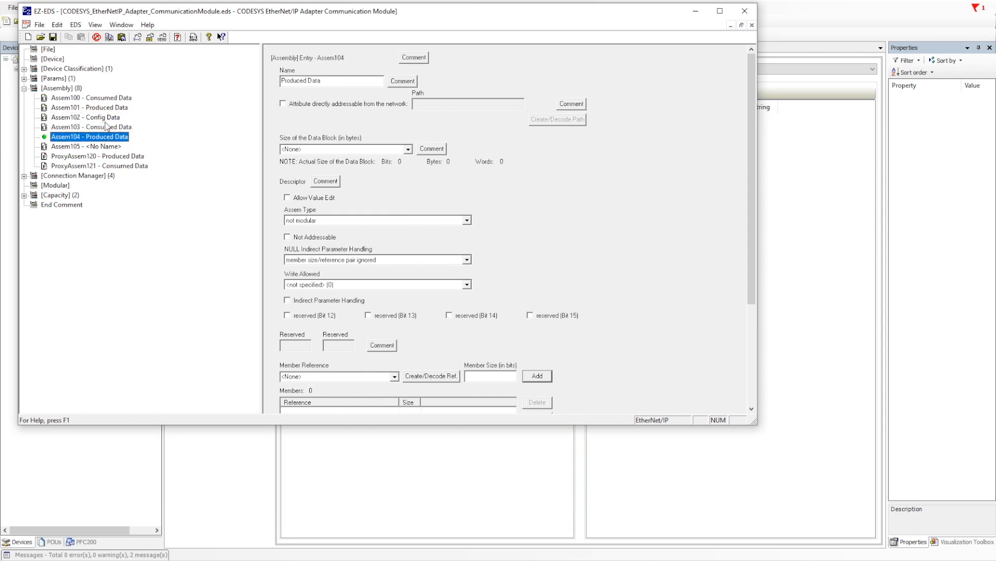
click(99, 118)
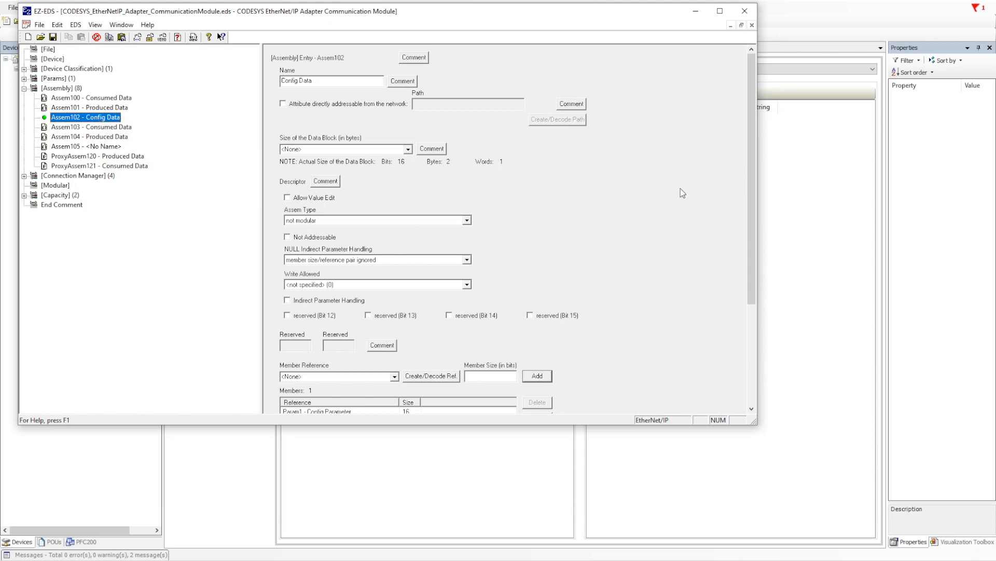
click(96, 129)
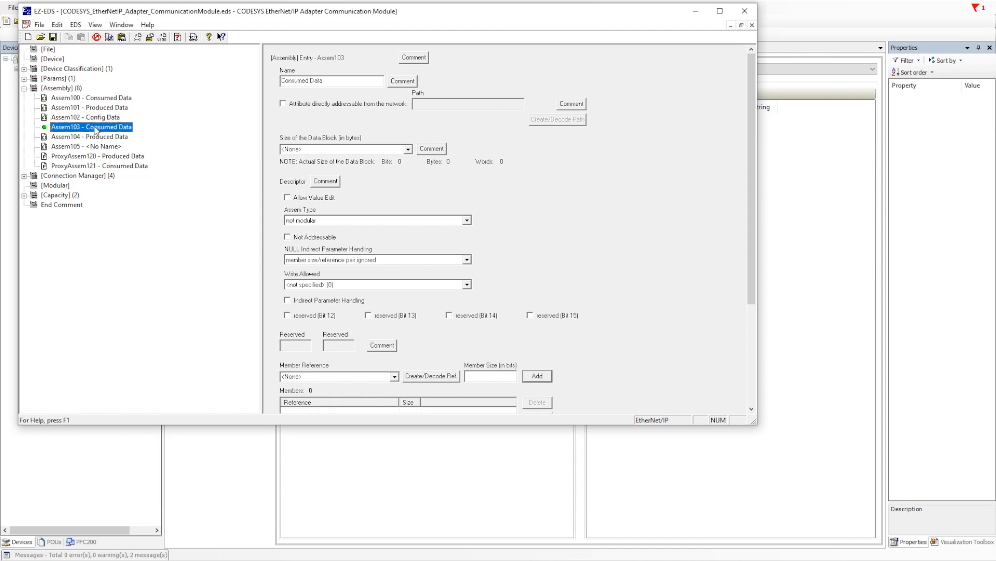
click(111, 101)
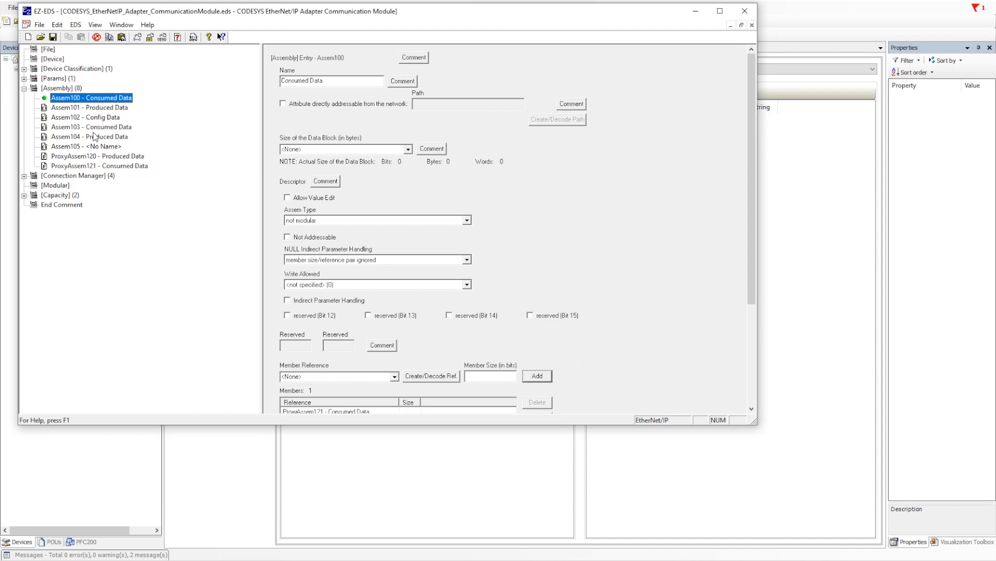
click(104, 119)
click(106, 128)
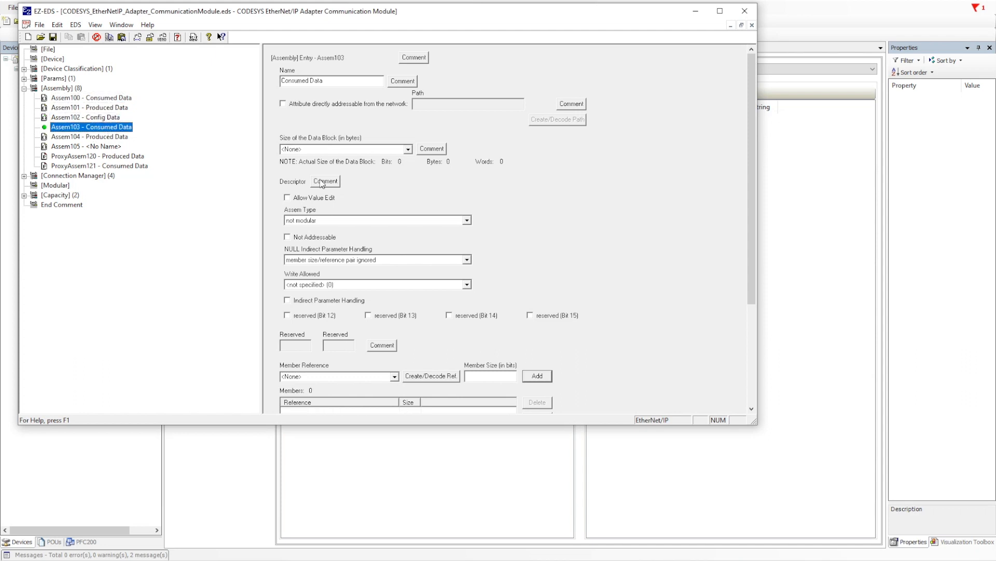
drag(752, 192, 745, 267)
click(394, 270)
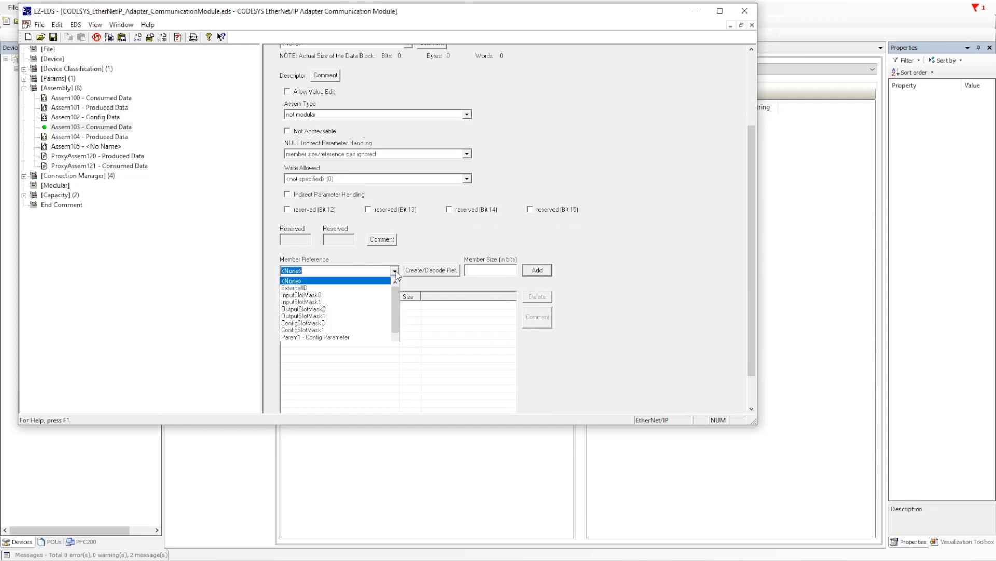
scroll(358, 314, down, 2)
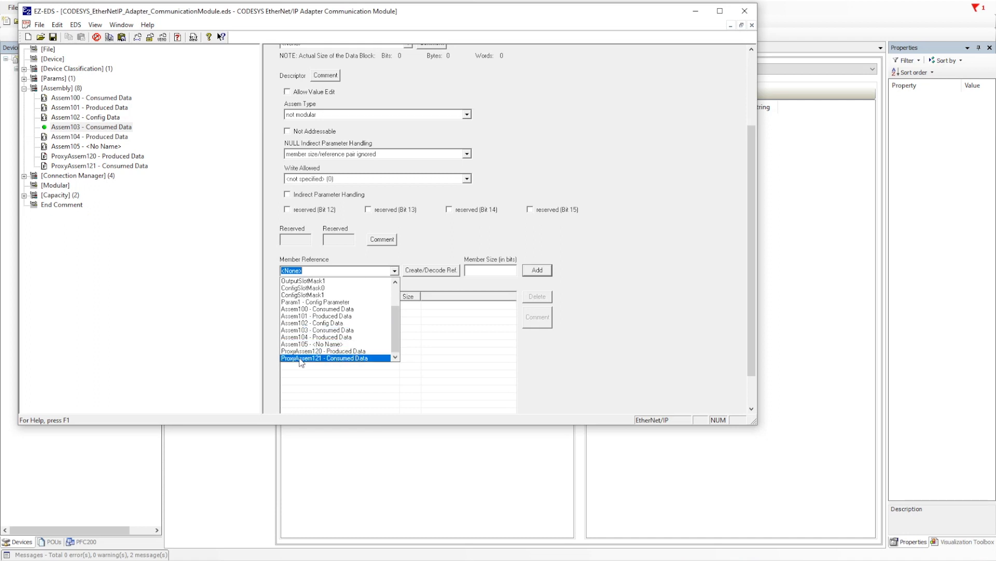
click(126, 245)
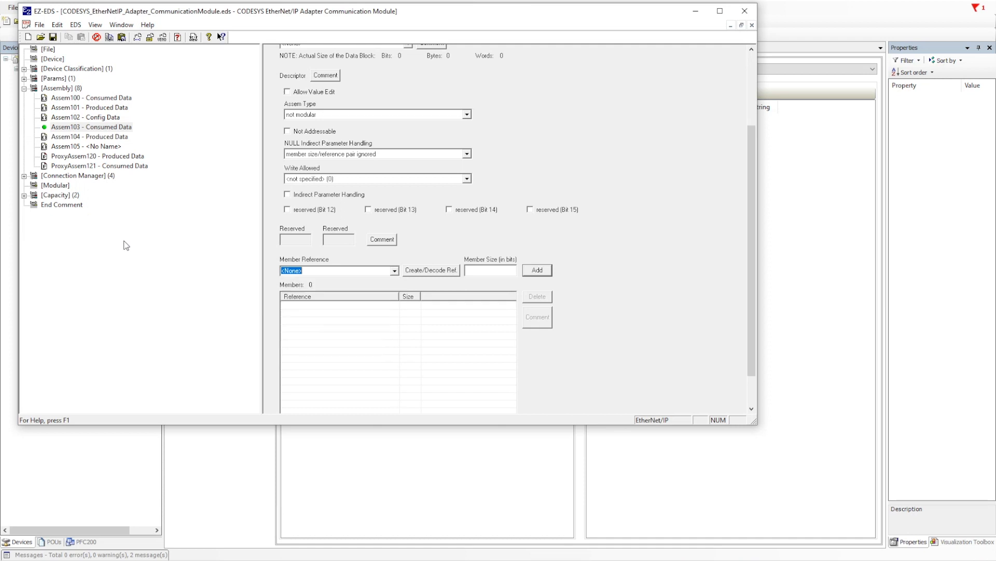
- Add two entries of type ProxyAssem to the Assembly section, starting with number 122
click(70, 90)
right_click(70, 90)
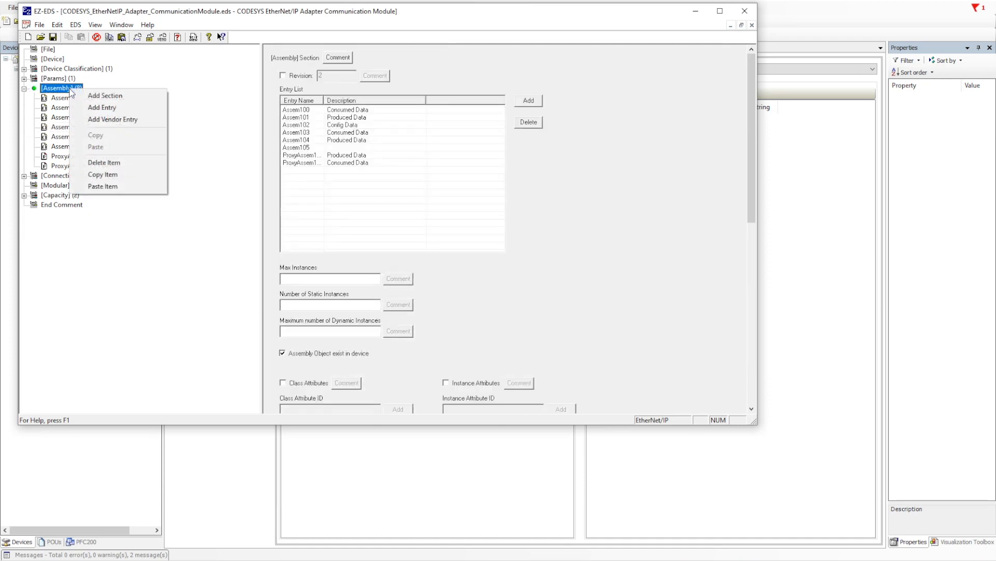
click(556, 185)
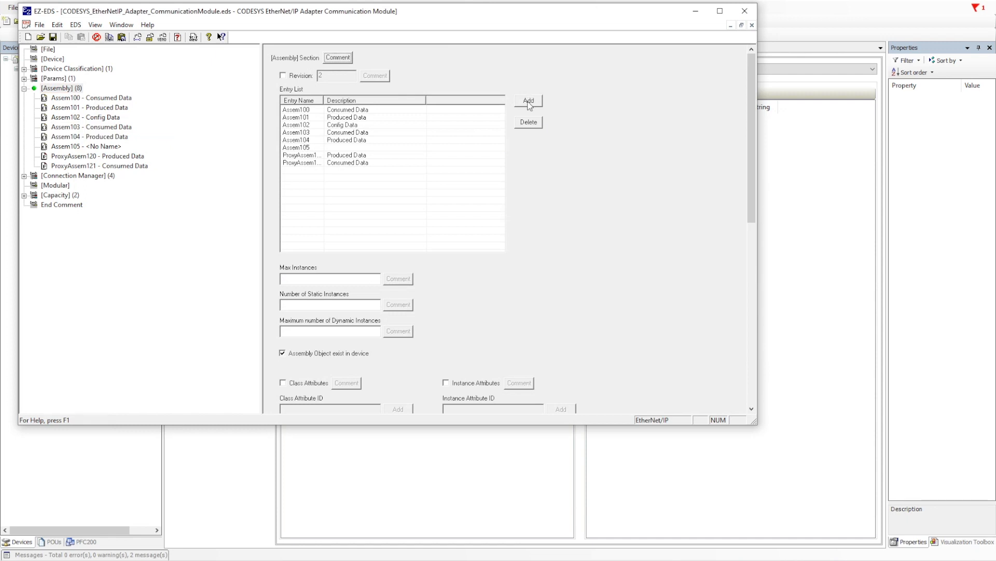
click(529, 104)
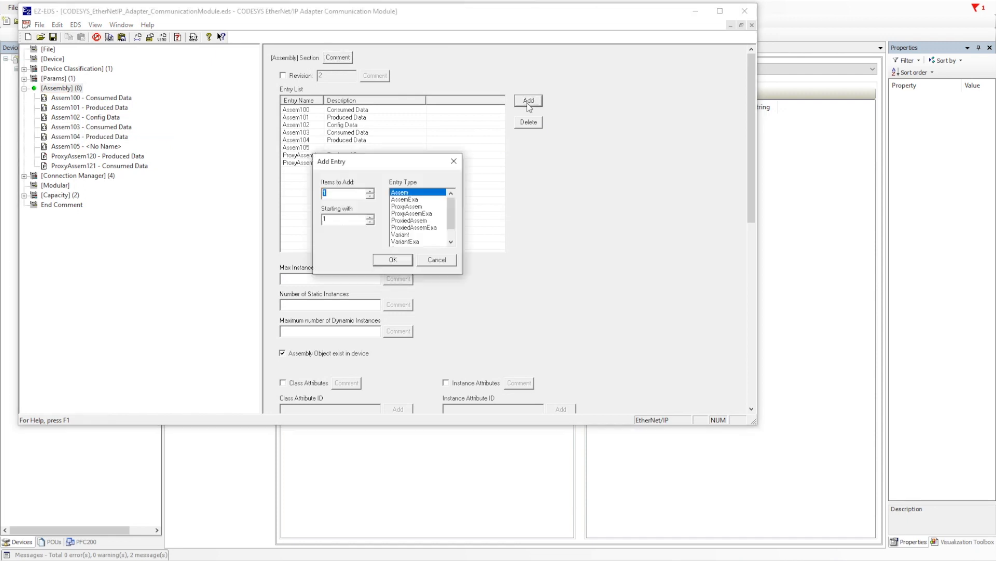
click(406, 207)
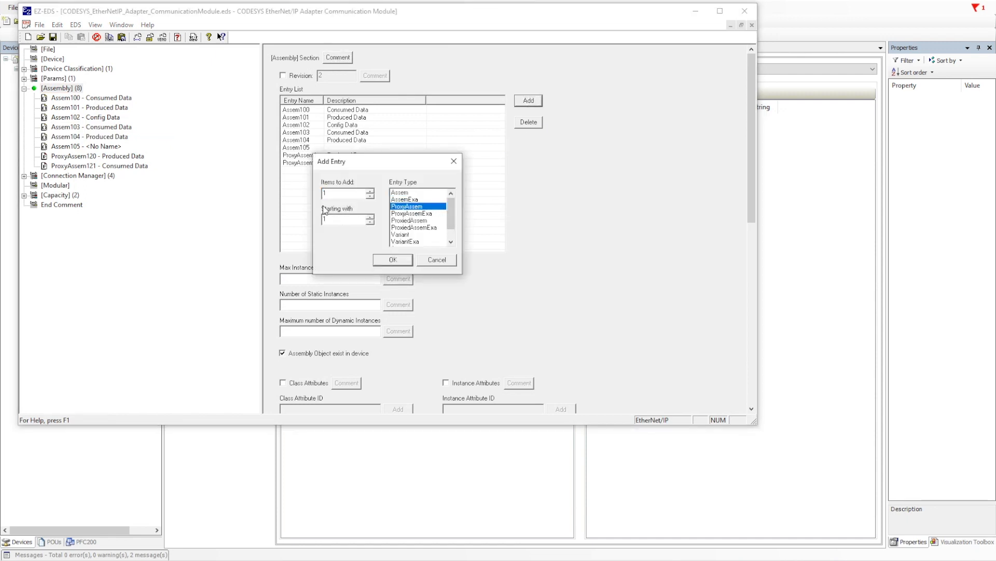
drag(341, 194, 290, 194)
text(2)
drag(333, 220, 297, 217)
text(12)
click(395, 263)
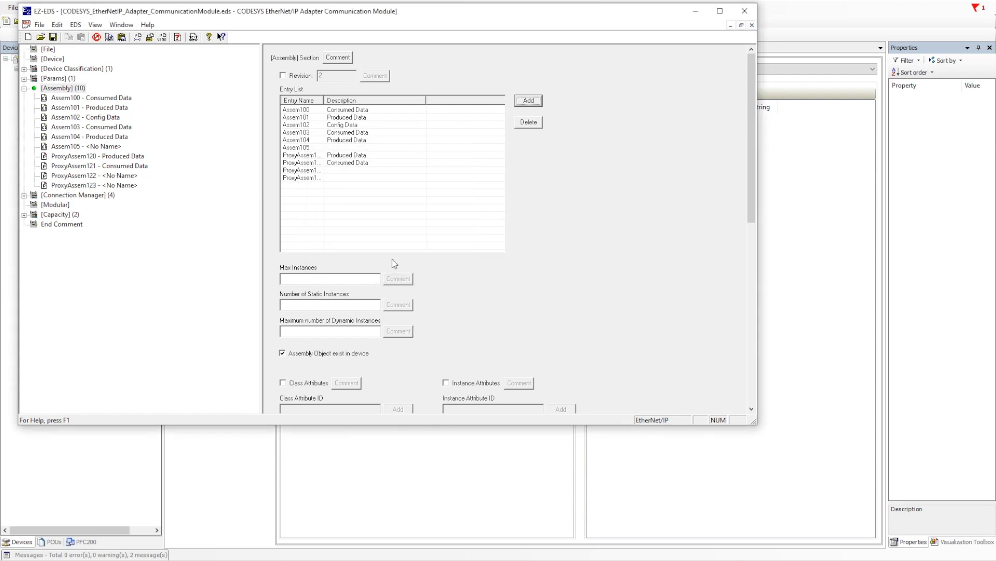
- Name the ProxyAssem122 entry "Produced Data" and the ProxyAssem123 entry "Consumed Data"
click(82, 177)
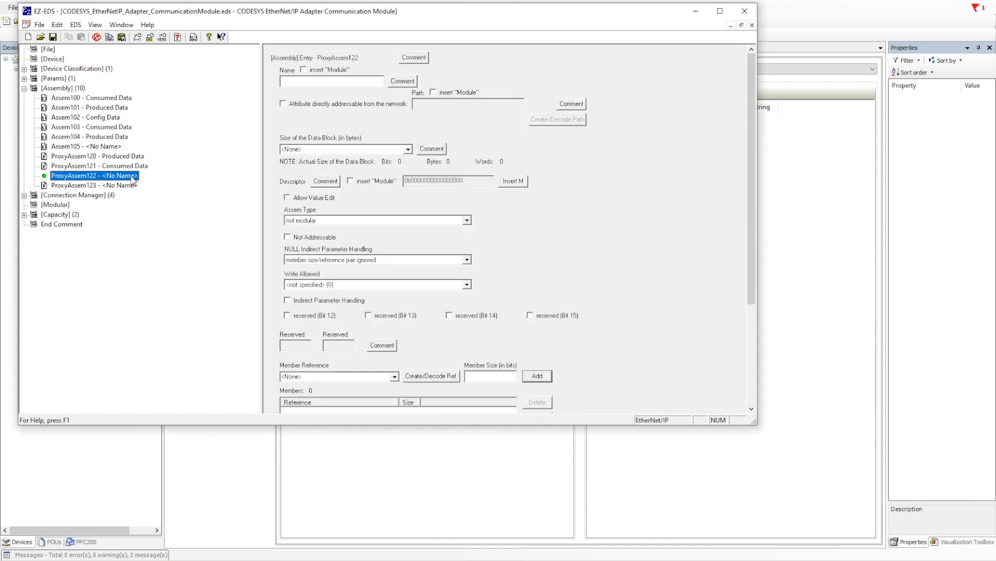
click(315, 86)
text(Produced Data)
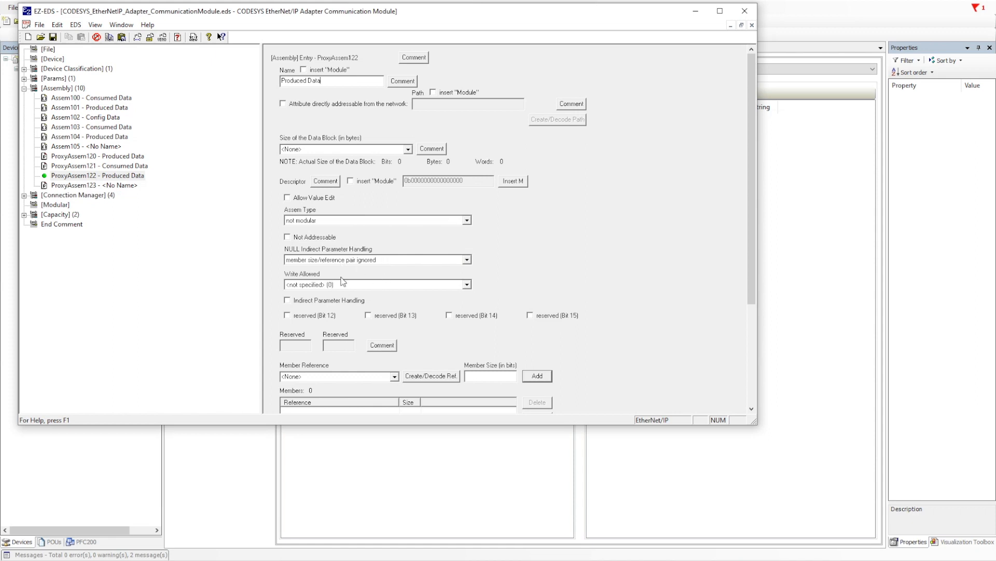
click(115, 187)
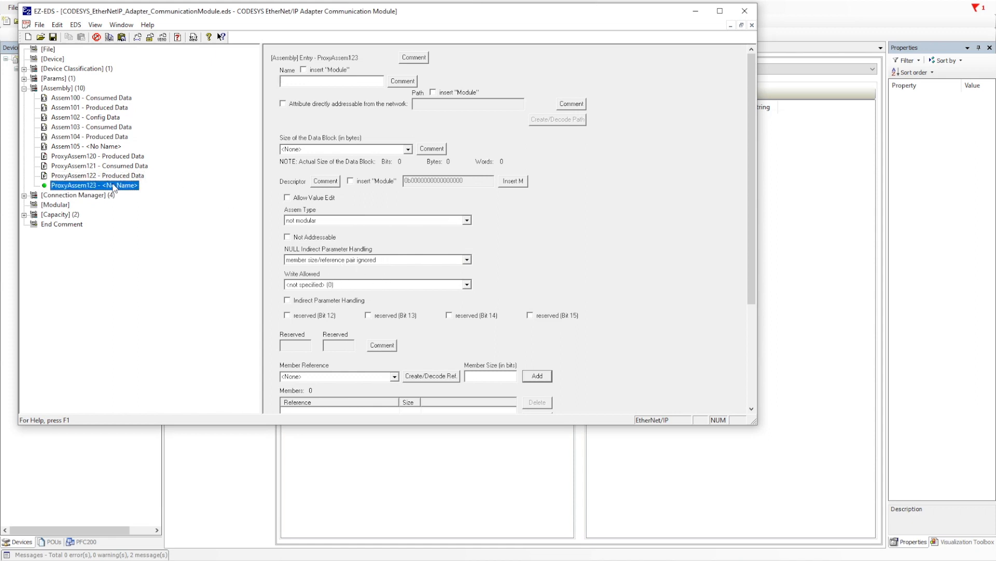
click(319, 83)
text(Consumed)
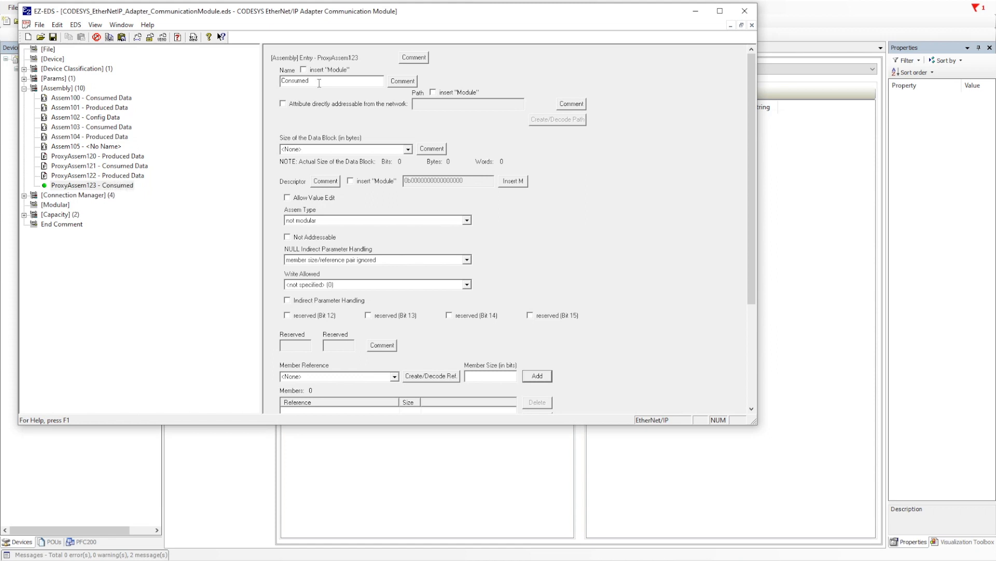
text( Data)
click(210, 227)
- Check the existing proxy assemblies' settings and set the Assem Type of ProxyAssem122 to "variable sized, compressed, adapter not included"
click(115, 167)
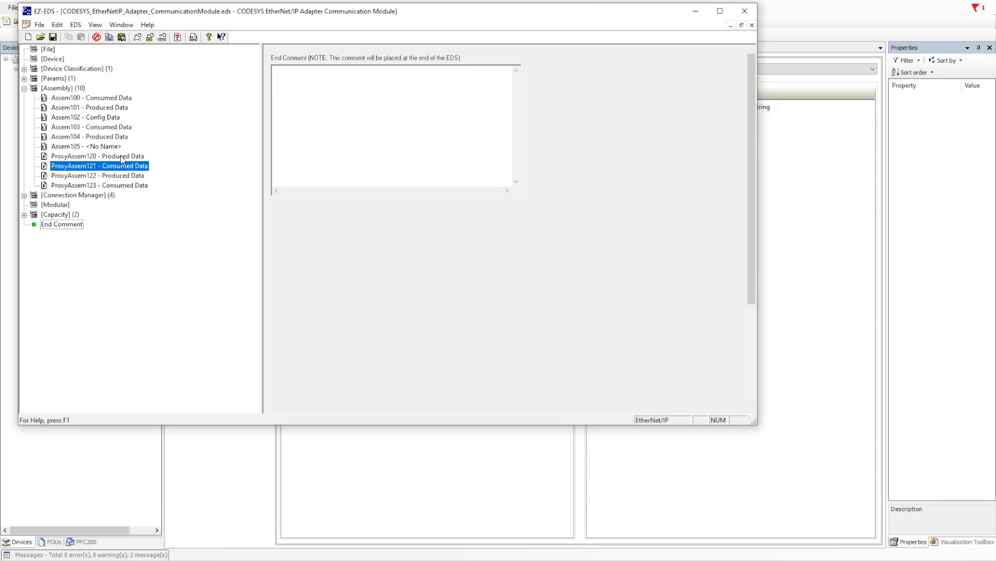
click(122, 157)
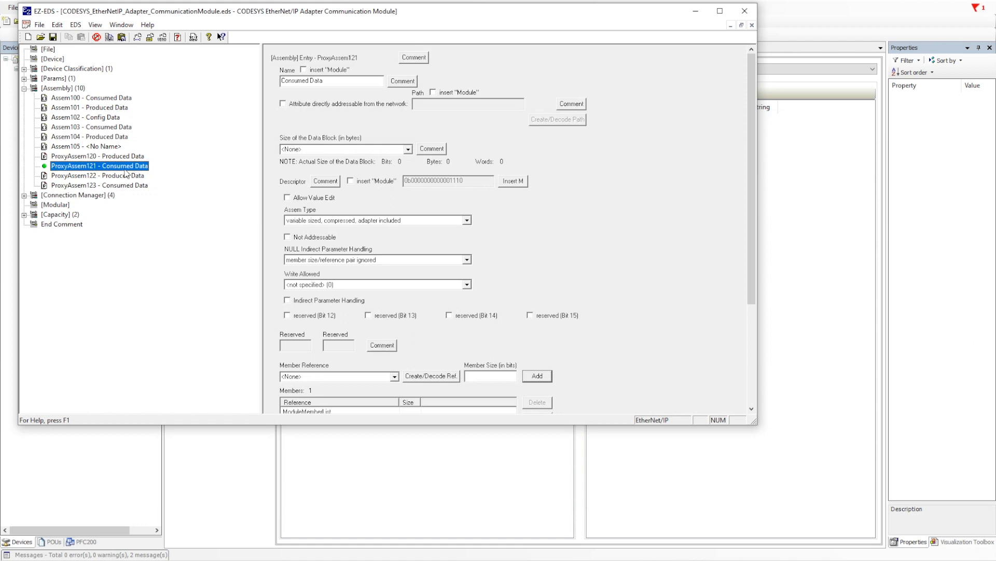
click(126, 157)
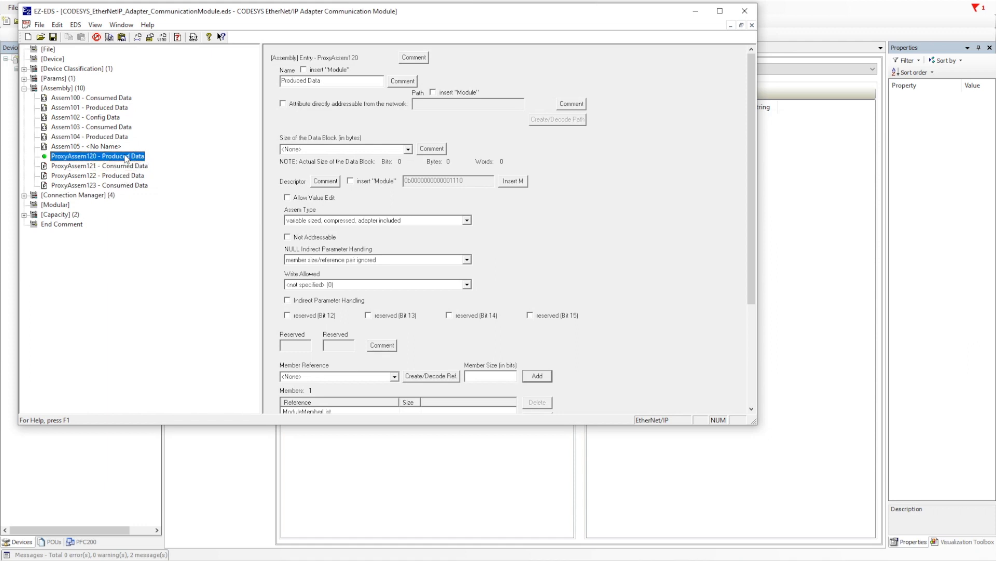
click(127, 166)
click(126, 177)
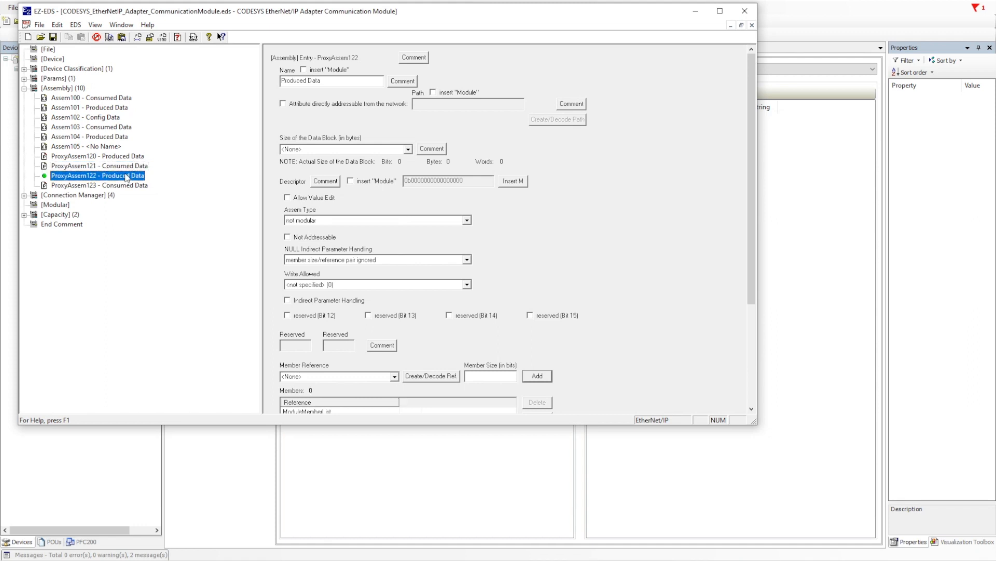
click(125, 186)
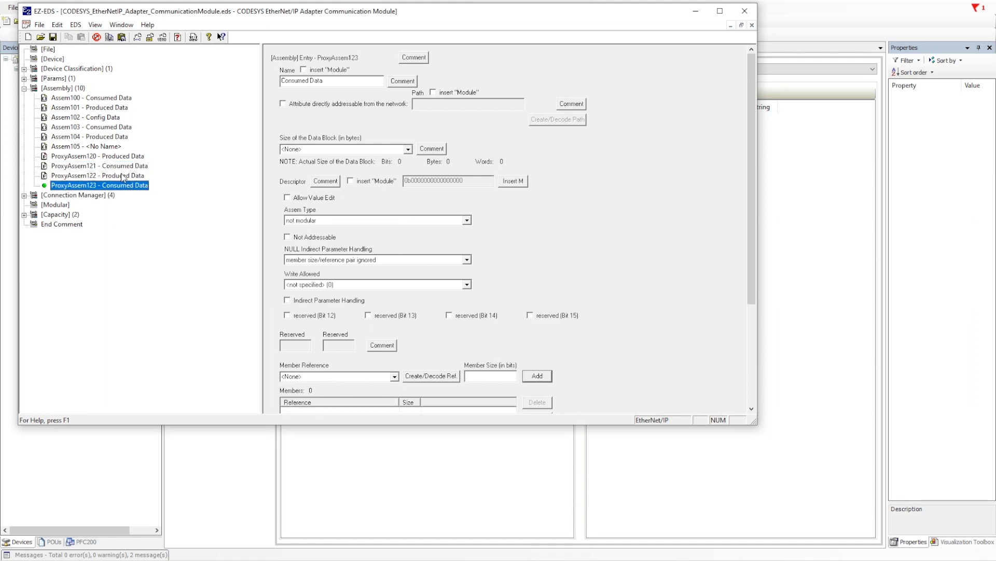
click(123, 177)
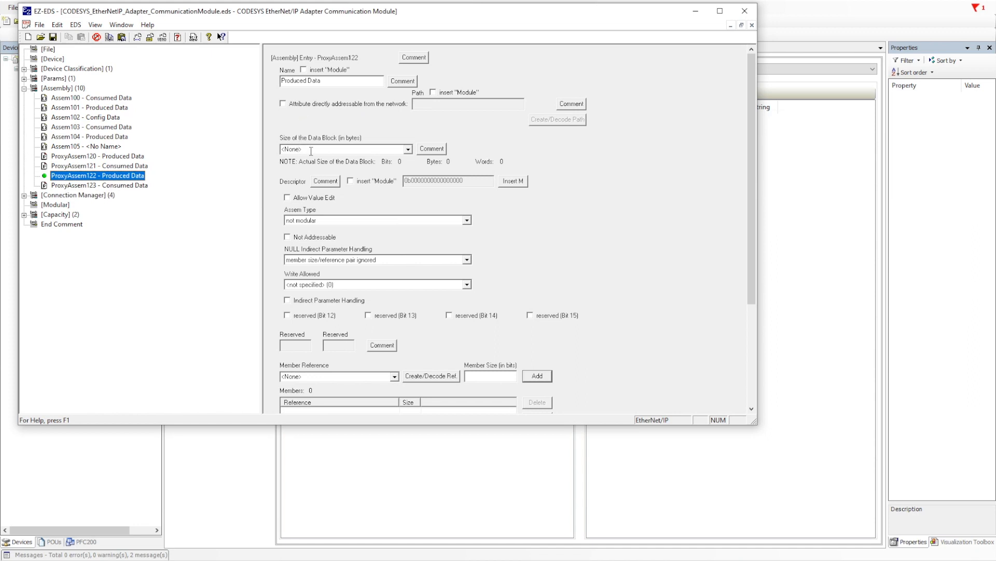
click(467, 220)
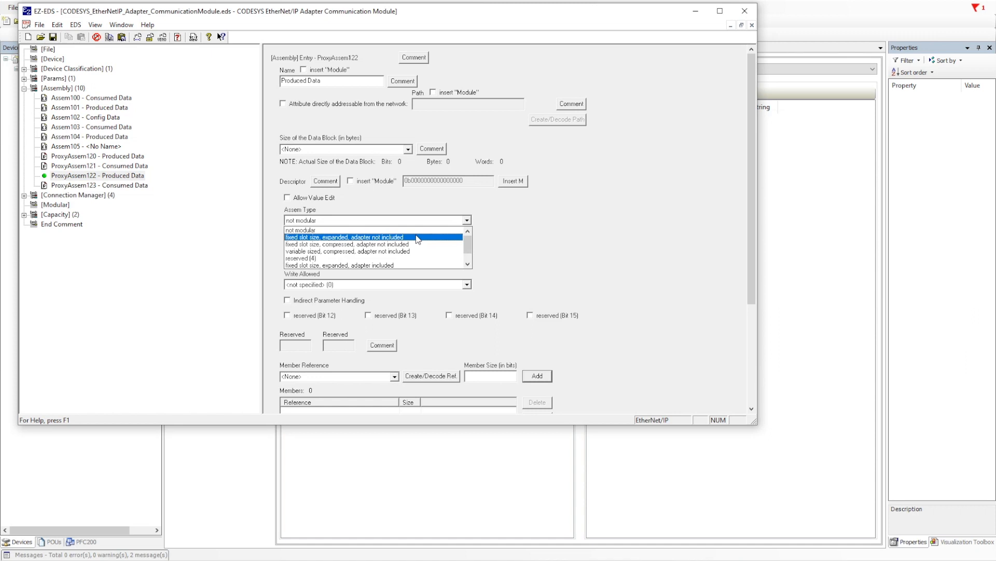
click(346, 252)
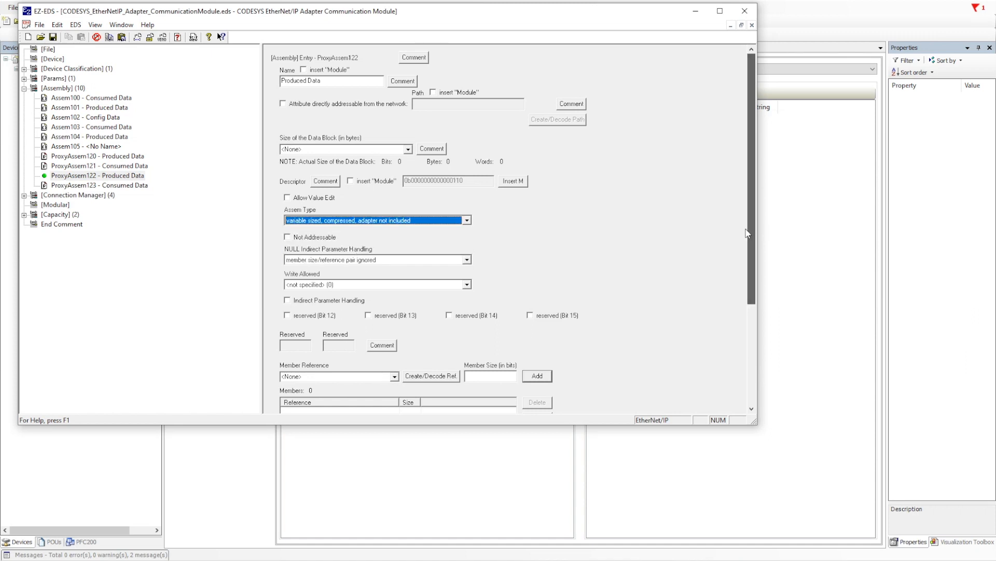
- Set the Assem Type of ProxyAssem123 to "variable sized, compressed, adapter not included"
click(98, 185)
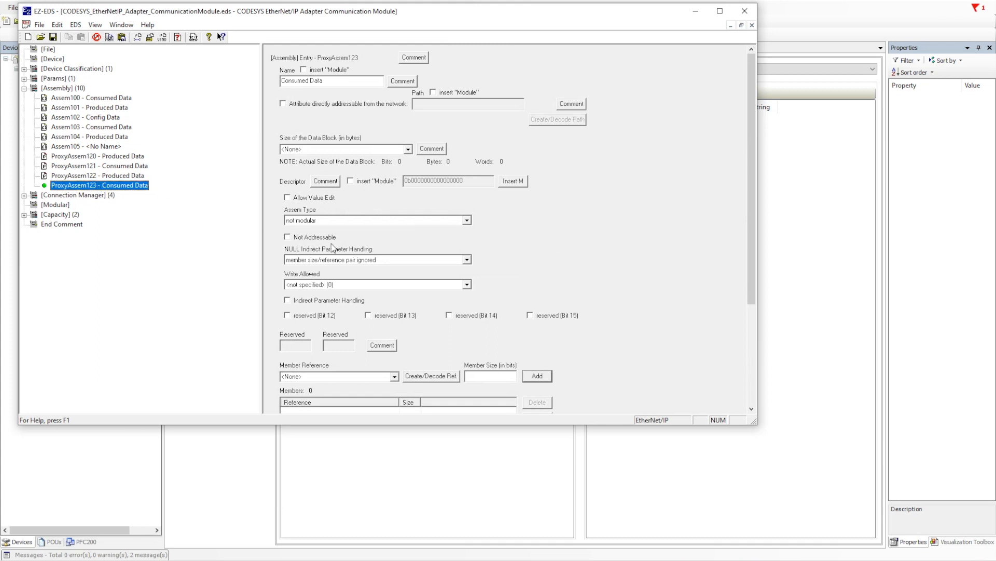
click(467, 220)
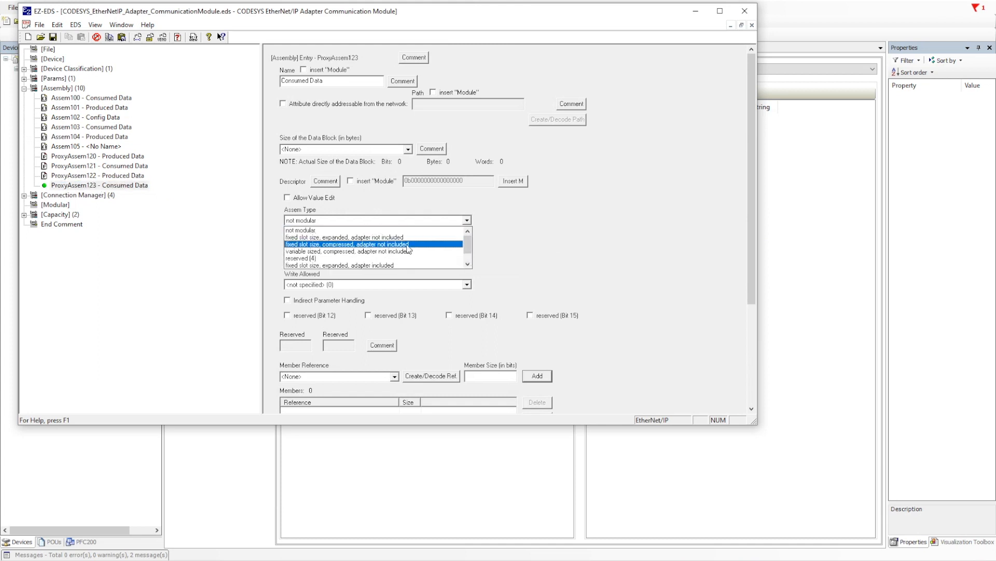
click(335, 251)
- Add "ProxyAssem123 - Consumed Data" as a member reference of the Assem103 entry, with member size 0
drag(750, 182, 749, 283)
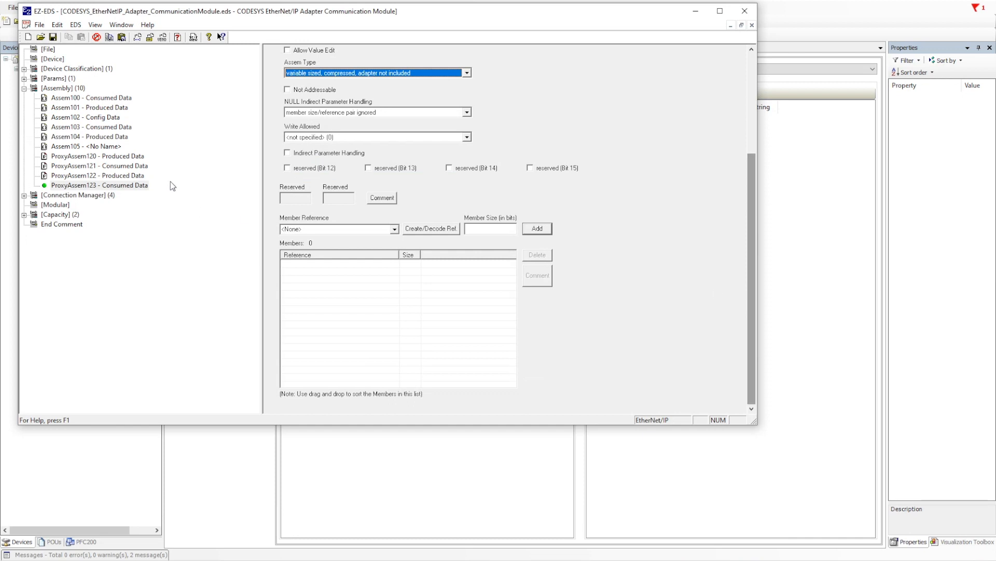
click(99, 128)
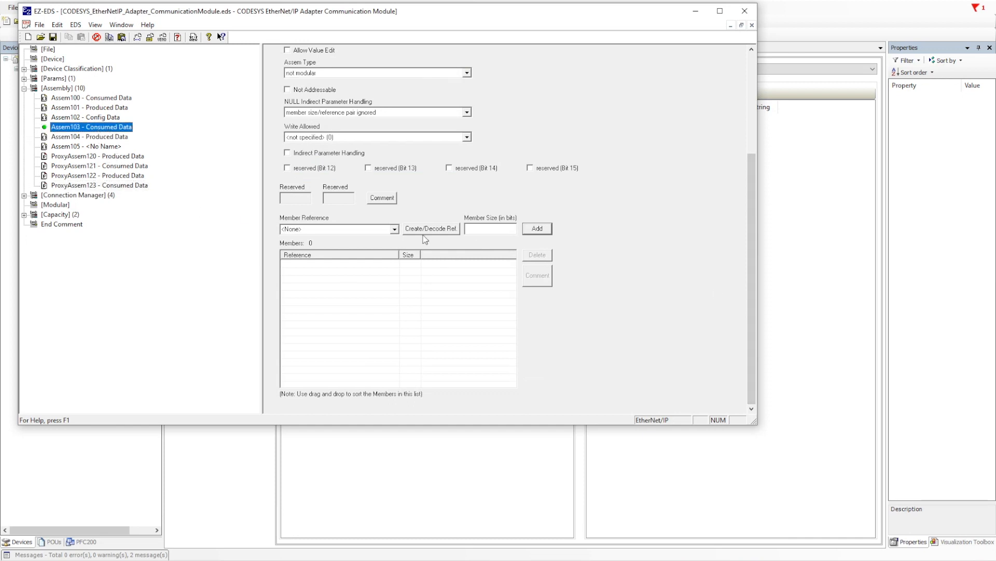
click(393, 229)
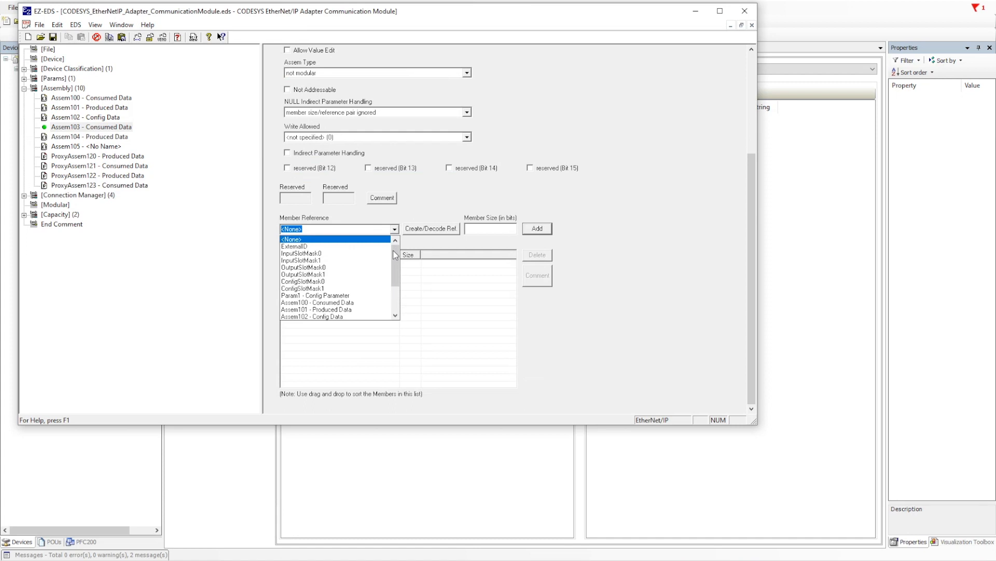
drag(395, 271, 396, 310)
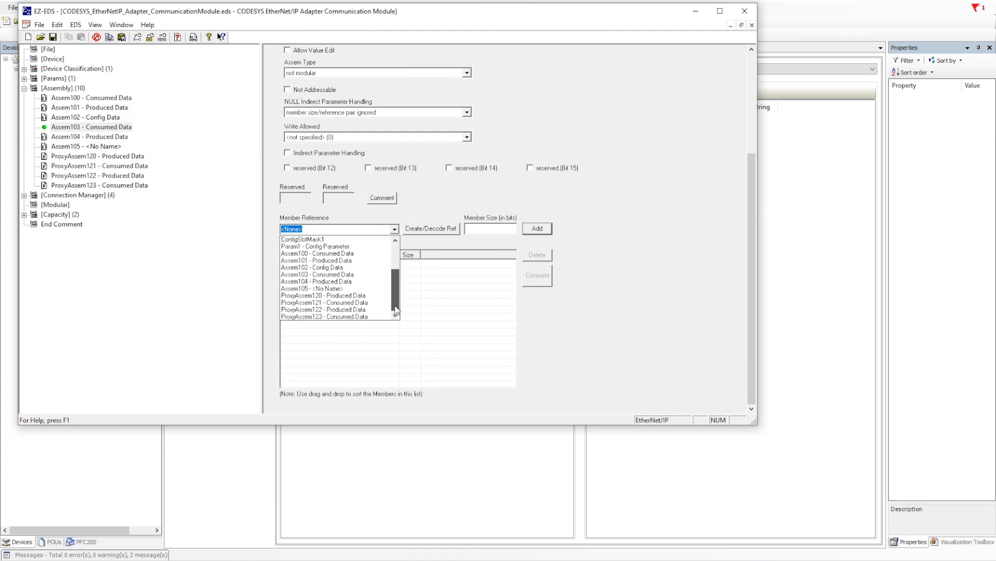
click(349, 317)
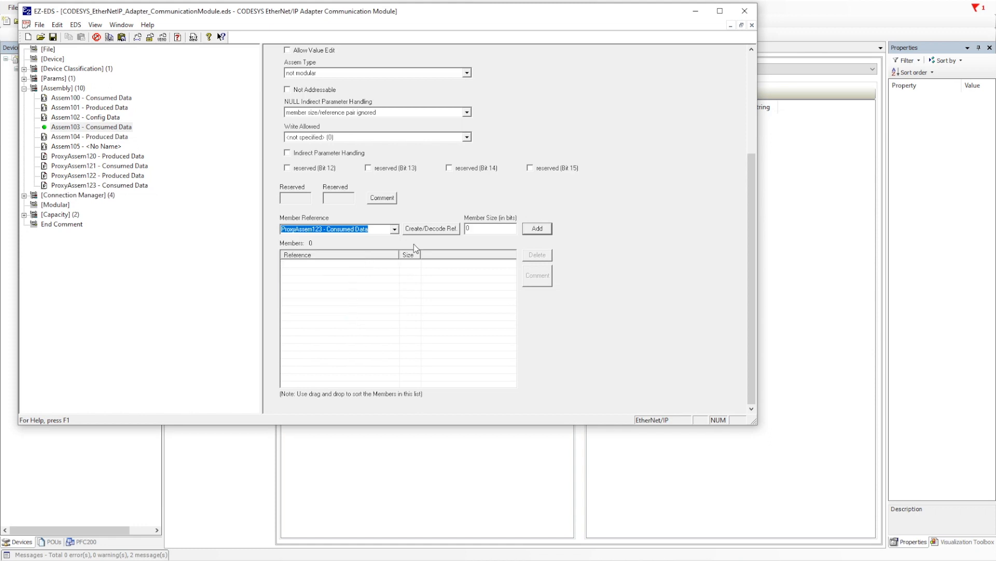
click(537, 230)
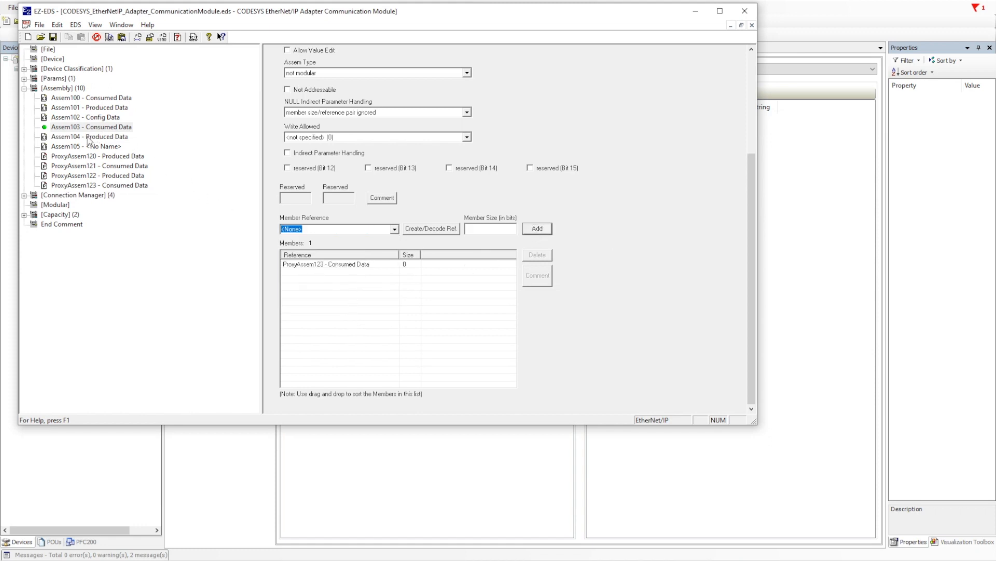
- Add "ProxyAssem122 - Produced Data" as a member reference of the Assem104 entry, leaving the member size blank
click(99, 98)
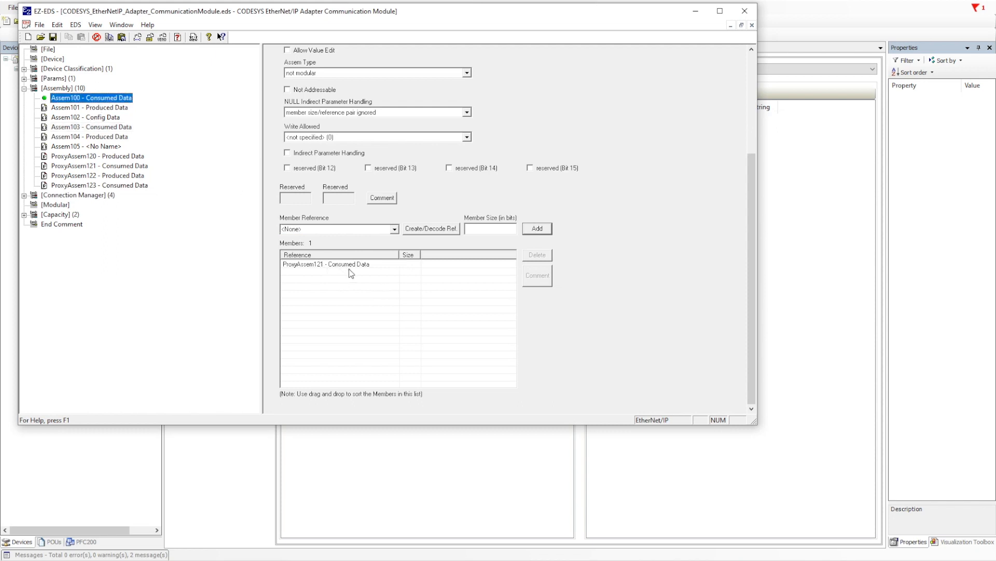
click(97, 127)
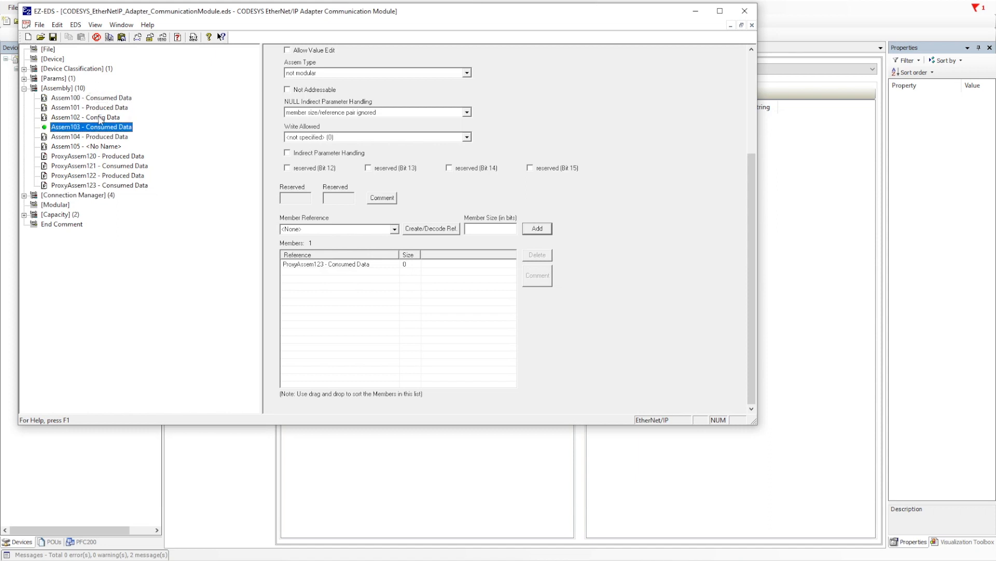
click(103, 108)
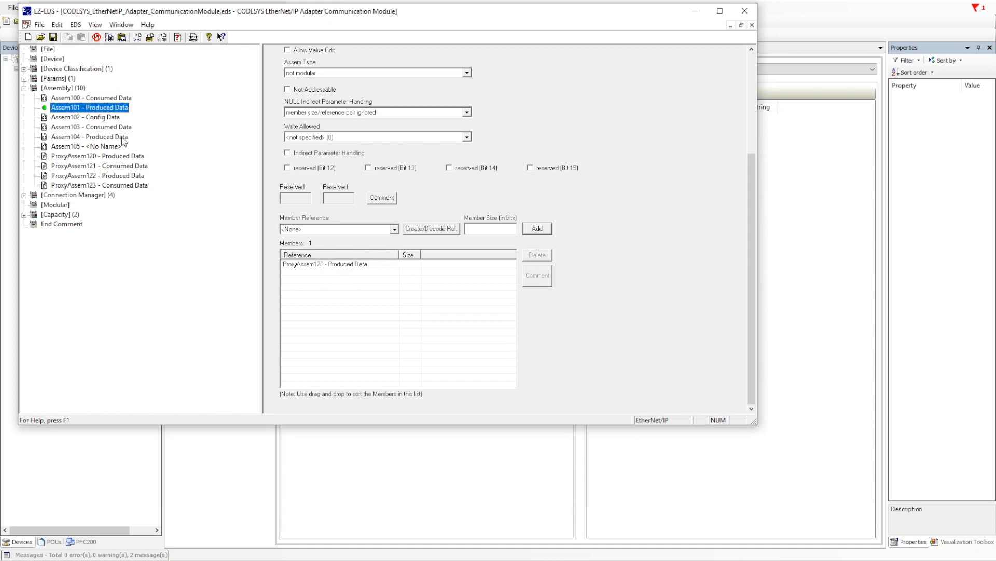
click(100, 138)
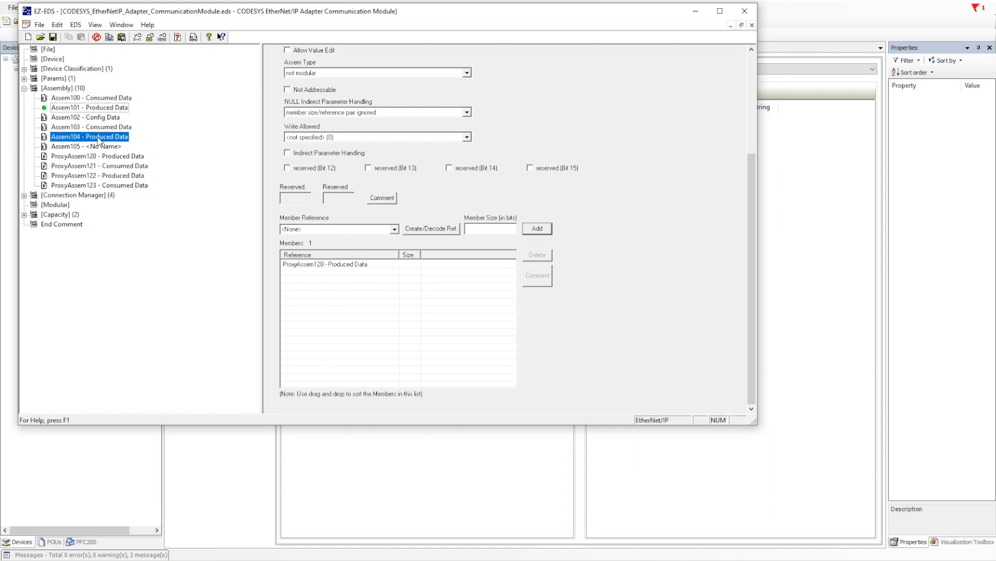
click(395, 230)
drag(397, 257, 397, 285)
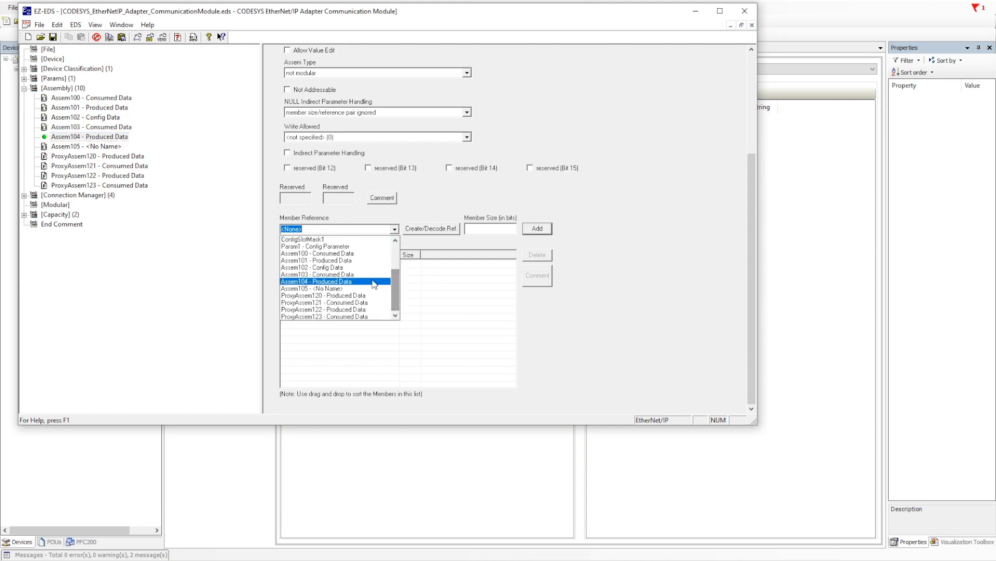
click(356, 310)
drag(476, 231, 442, 229)
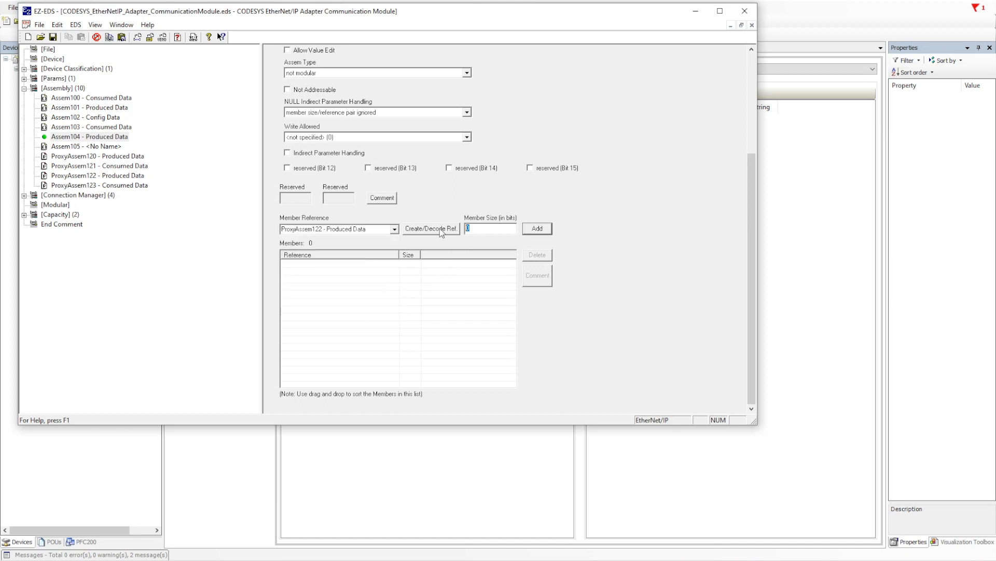
click(537, 229)
- Delete the Assem103 entry's member and add "ProxyAssem123 - Consumed Data" again with the member size left blank
click(109, 128)
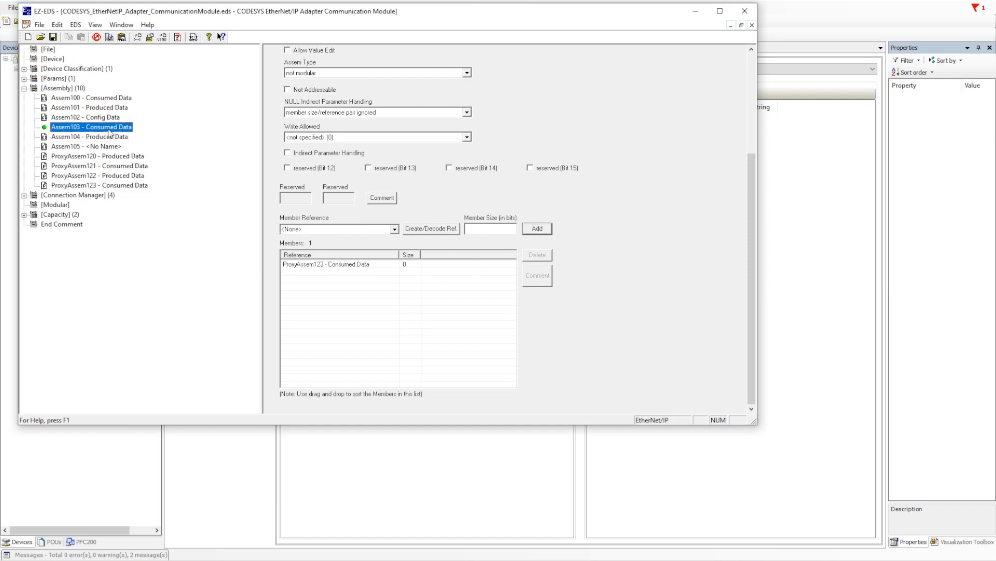
click(402, 265)
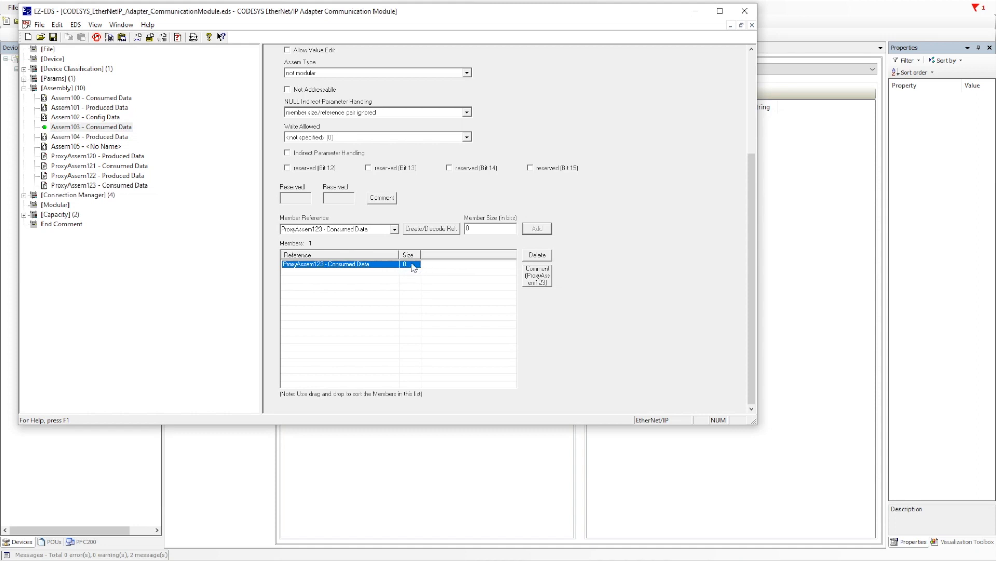
click(537, 255)
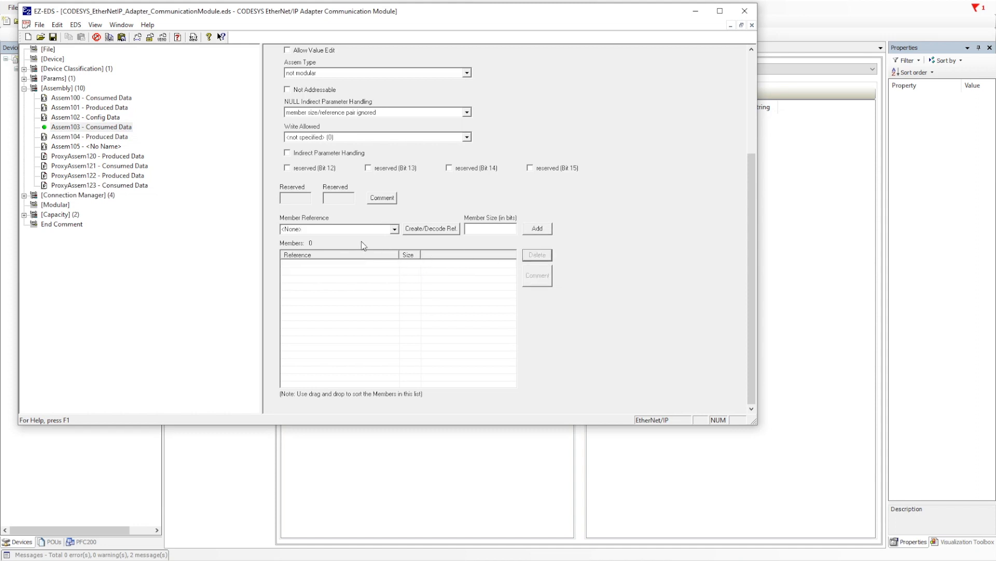
click(394, 230)
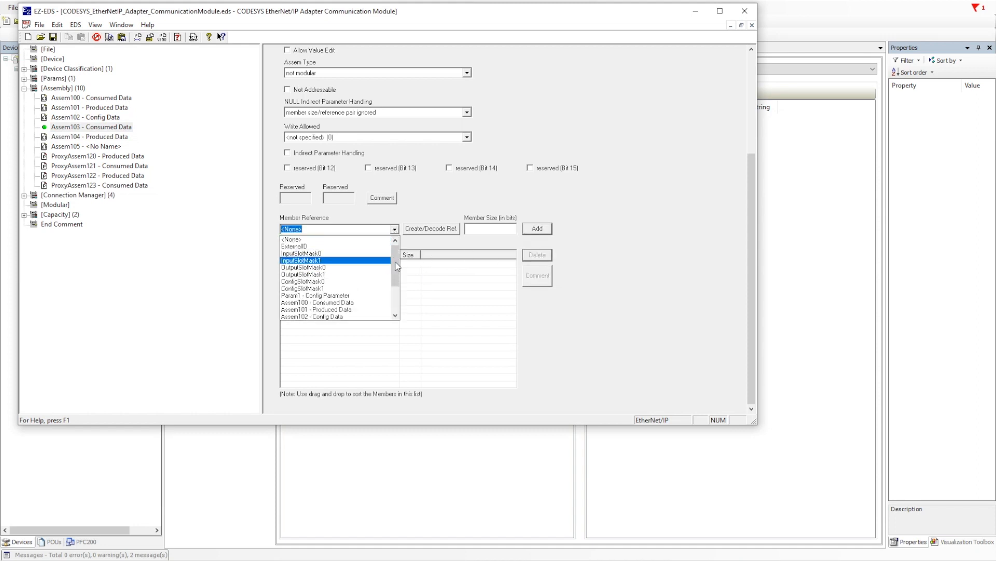
drag(395, 261, 398, 291)
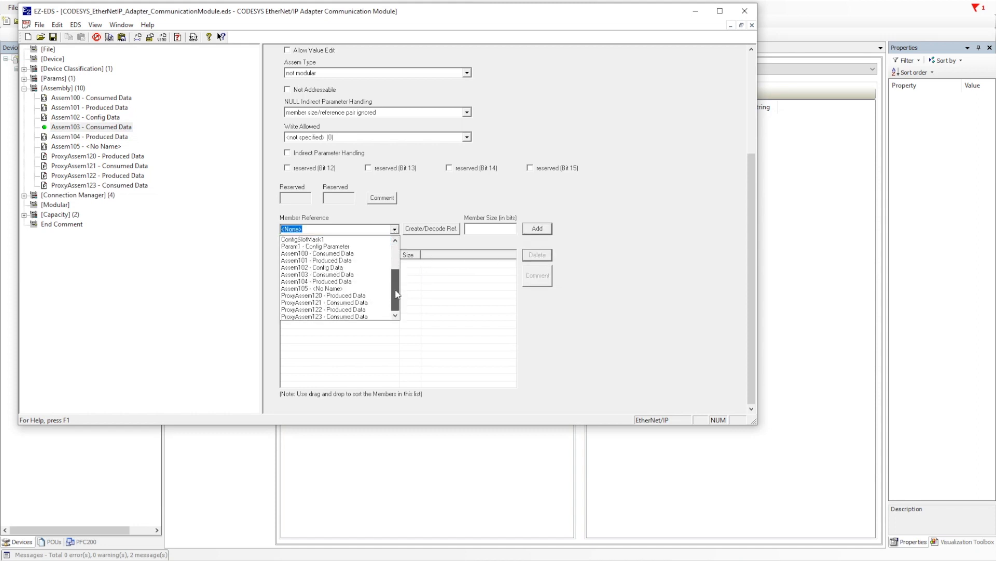
click(350, 317)
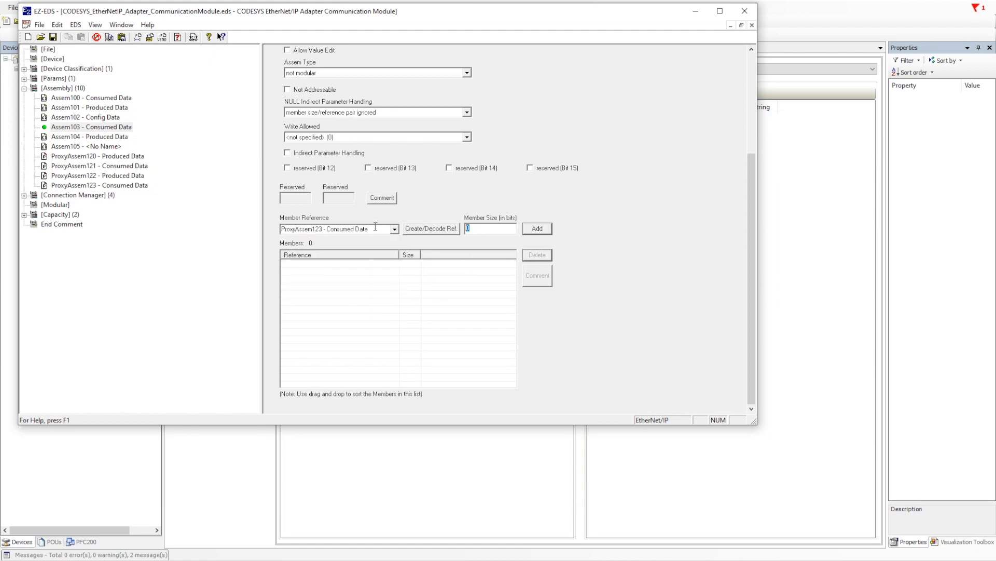
click(537, 230)
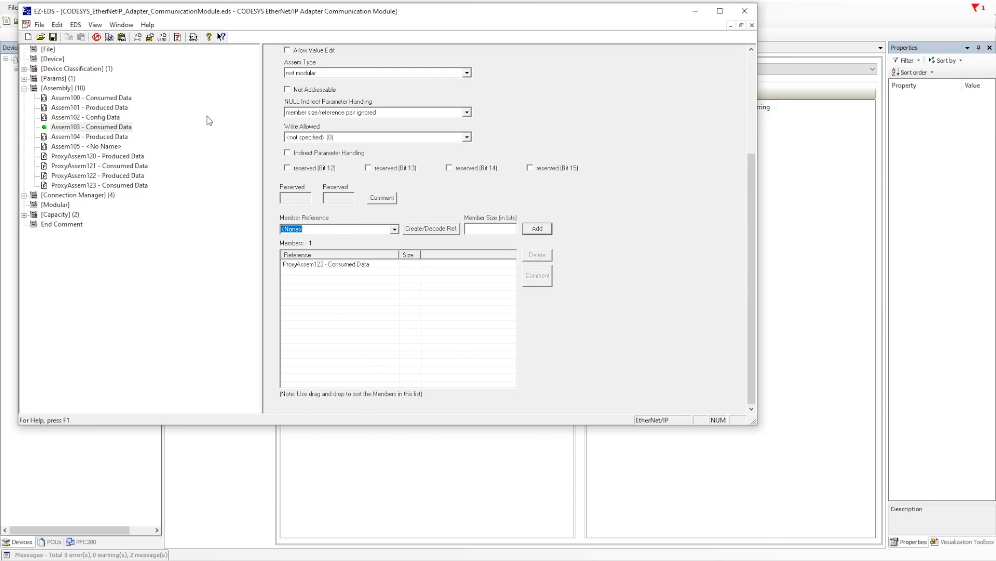
- Review the settings of the Assem102, Assem103 and Assem104 entries, including the member list of Assem104
drag(751, 196, 749, 83)
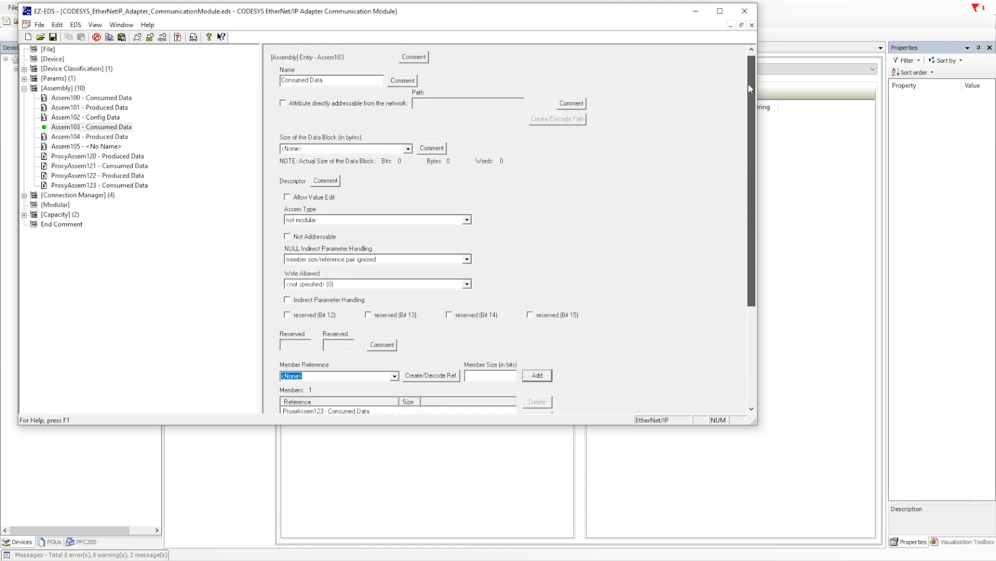
click(97, 99)
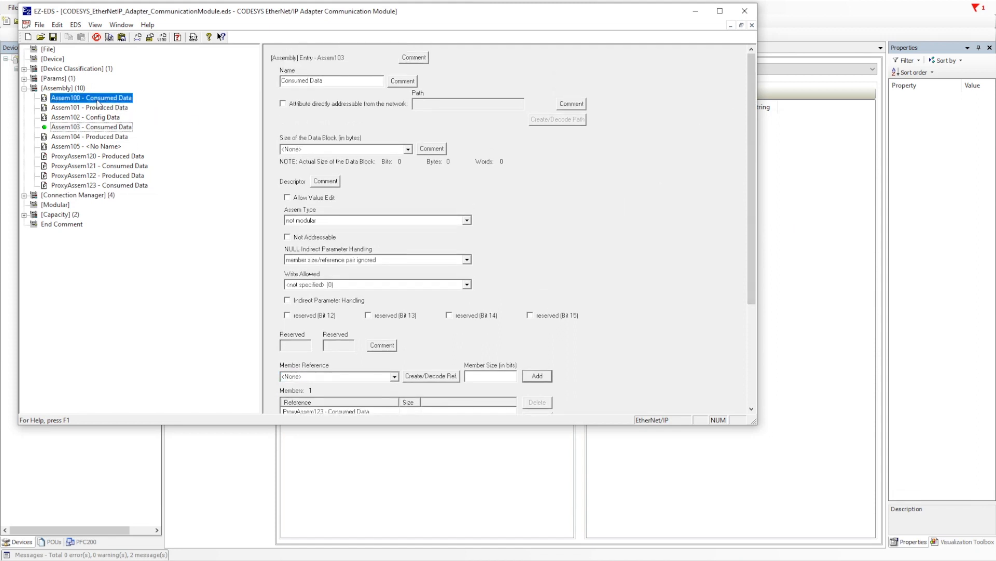
click(98, 118)
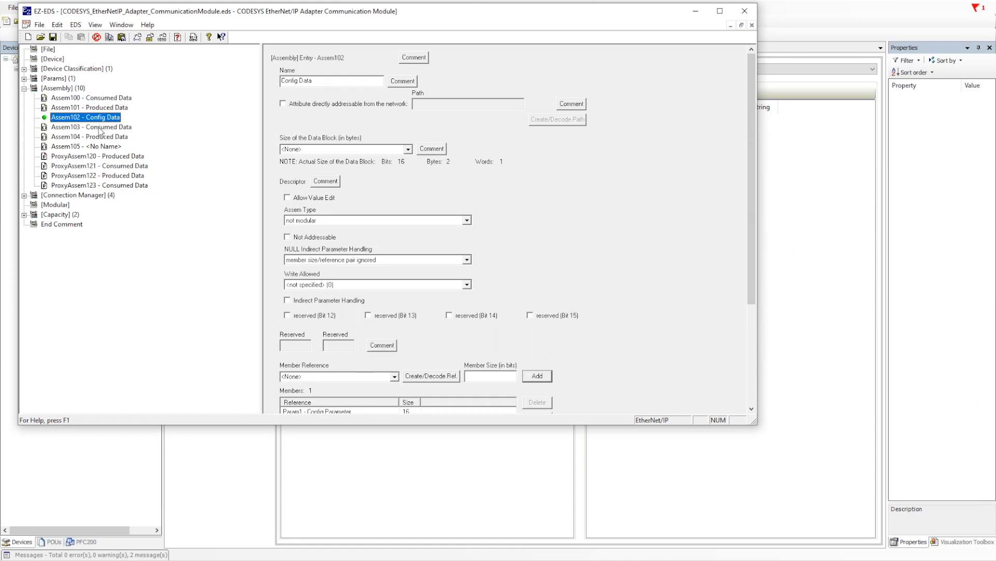
click(100, 127)
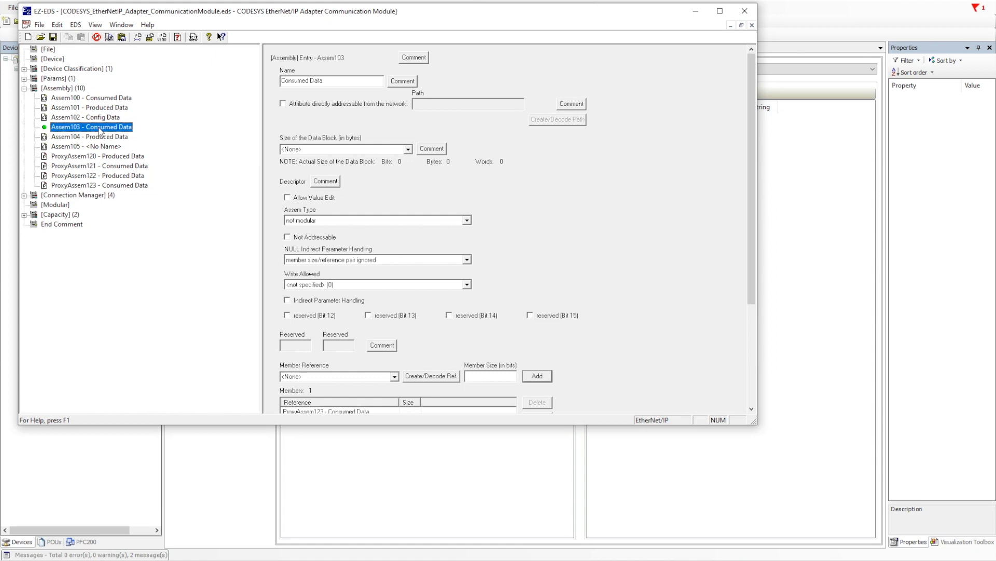
click(101, 138)
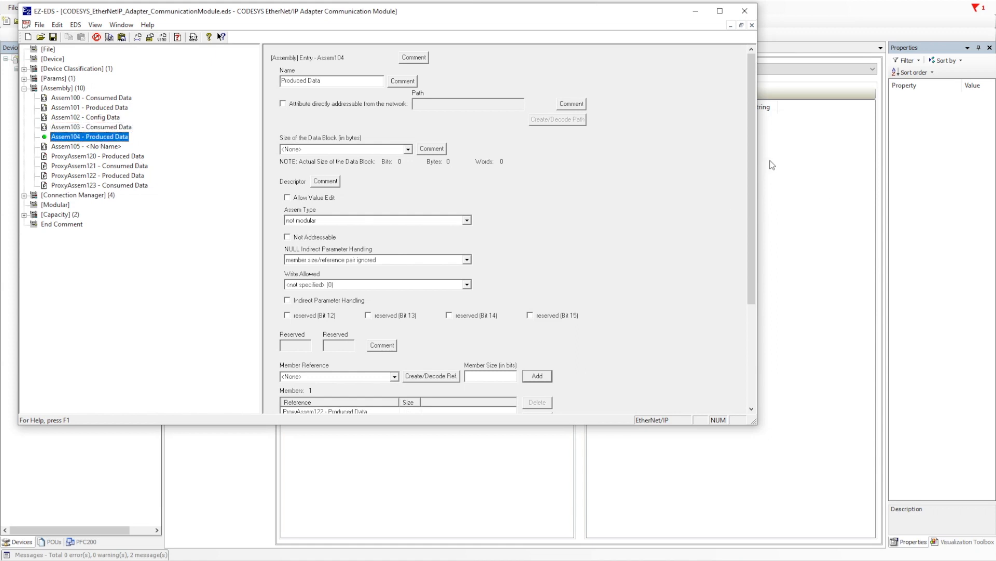
drag(755, 142, 749, 266)
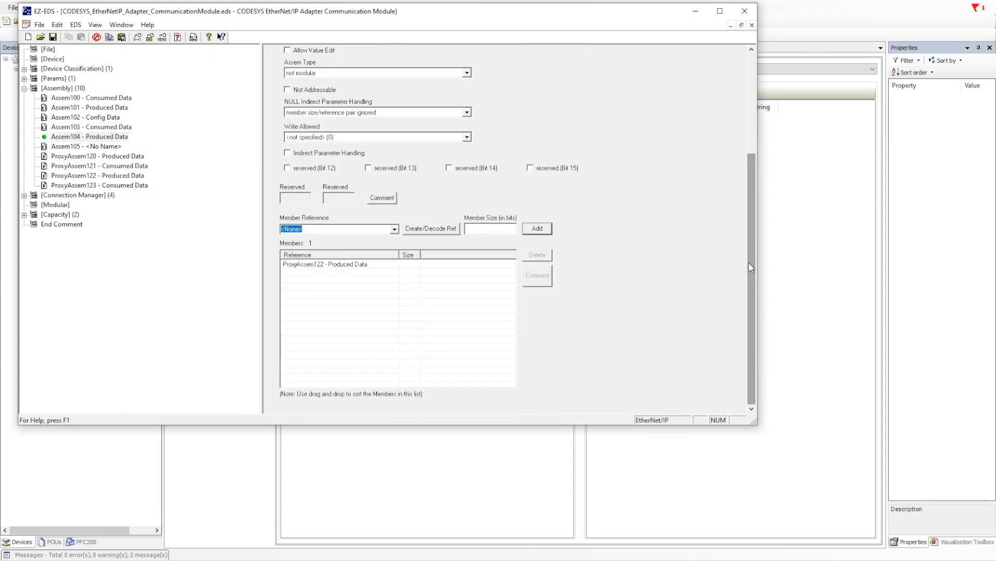
- Open the Connection Manager section and expand its list of connection entries
click(59, 197)
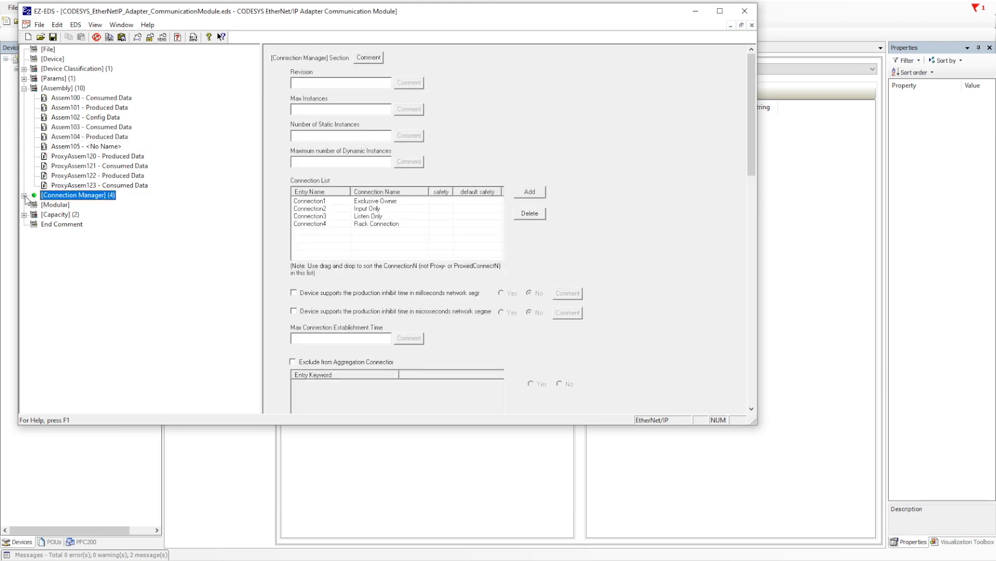
click(24, 196)
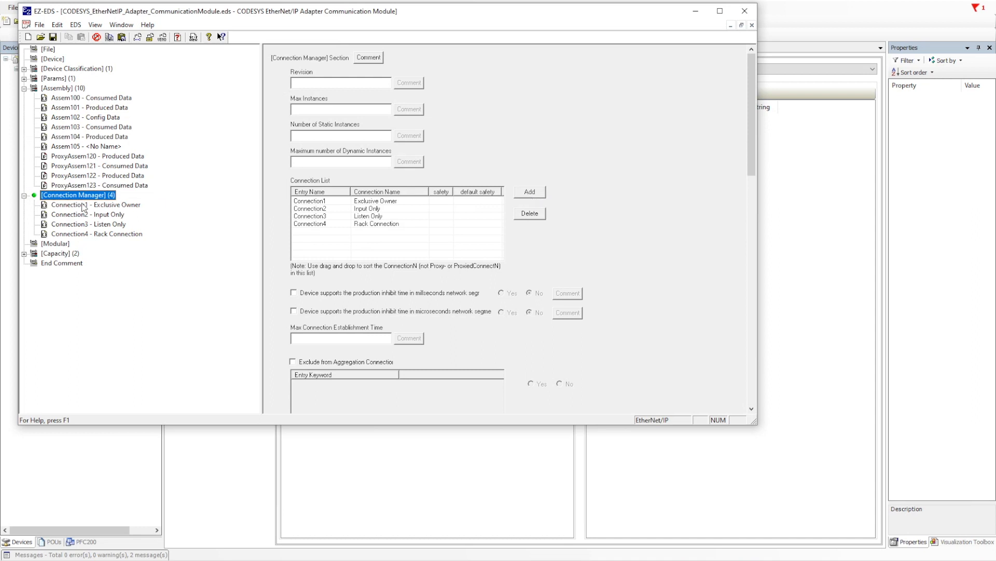
click(528, 192)
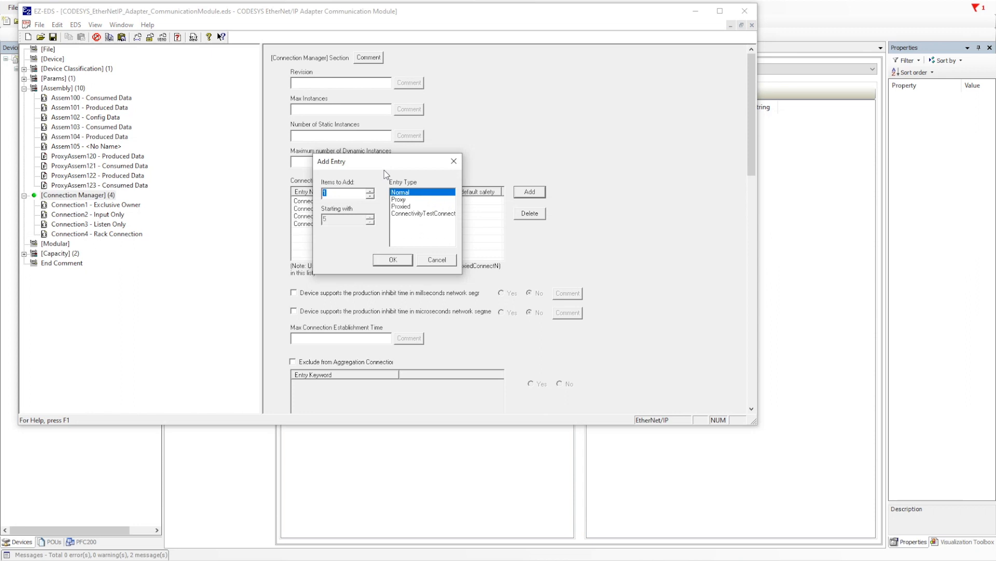
drag(384, 167, 601, 111)
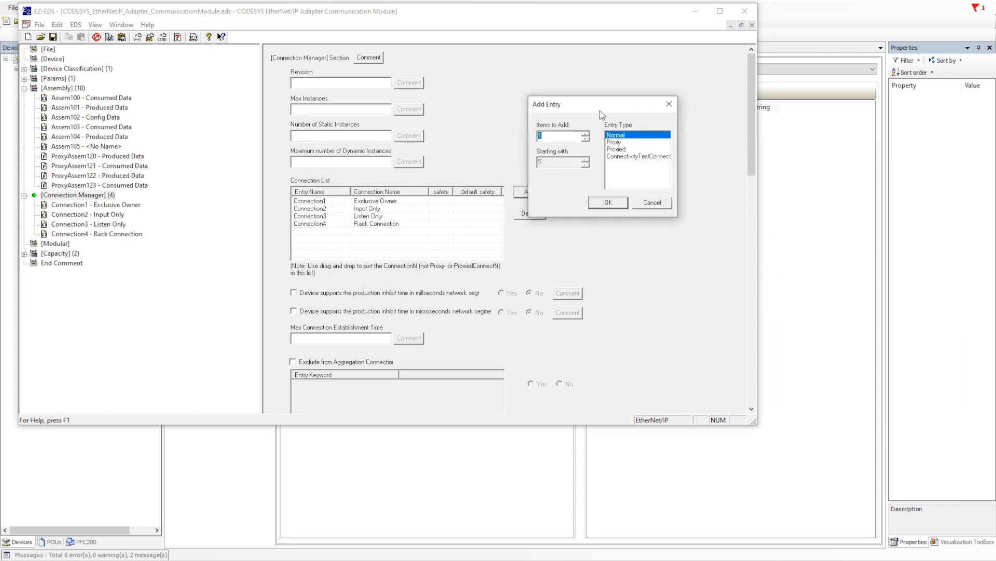
click(651, 202)
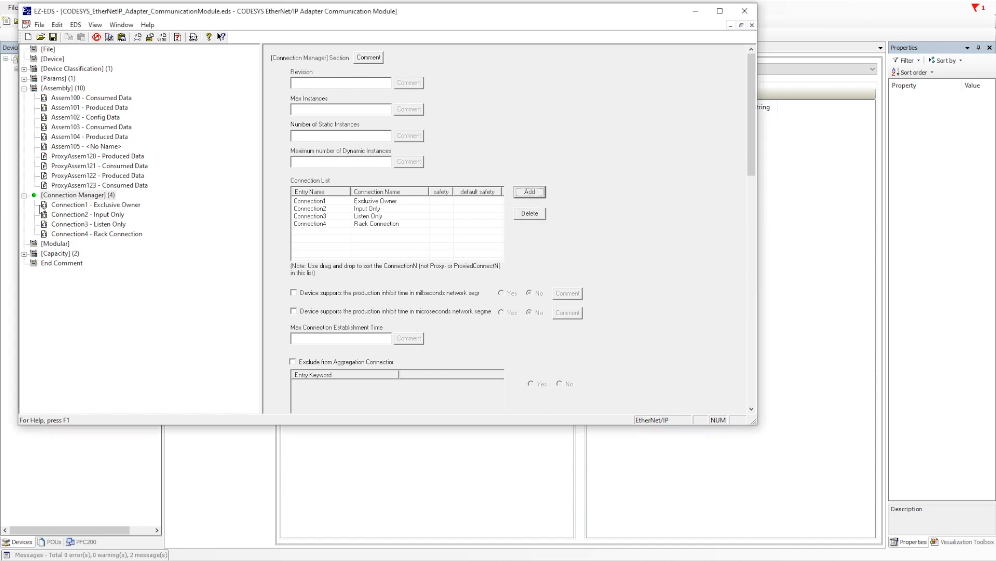
click(92, 208)
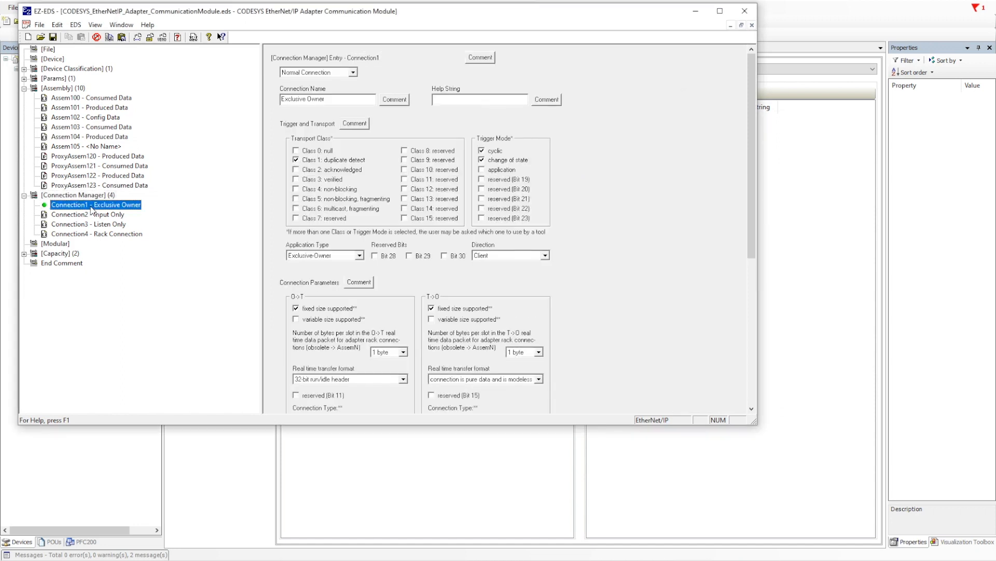
right_click(65, 208)
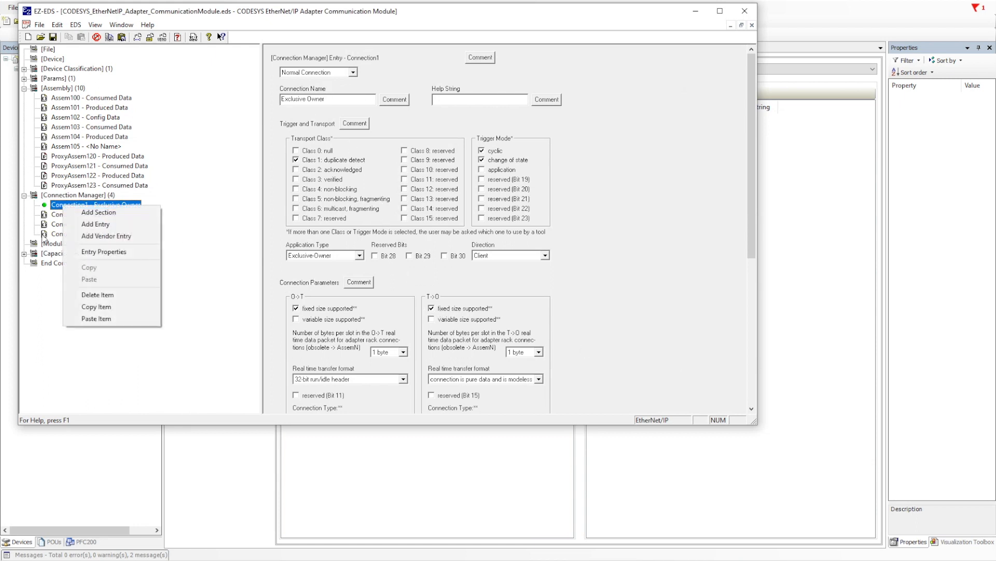
click(49, 335)
click(95, 197)
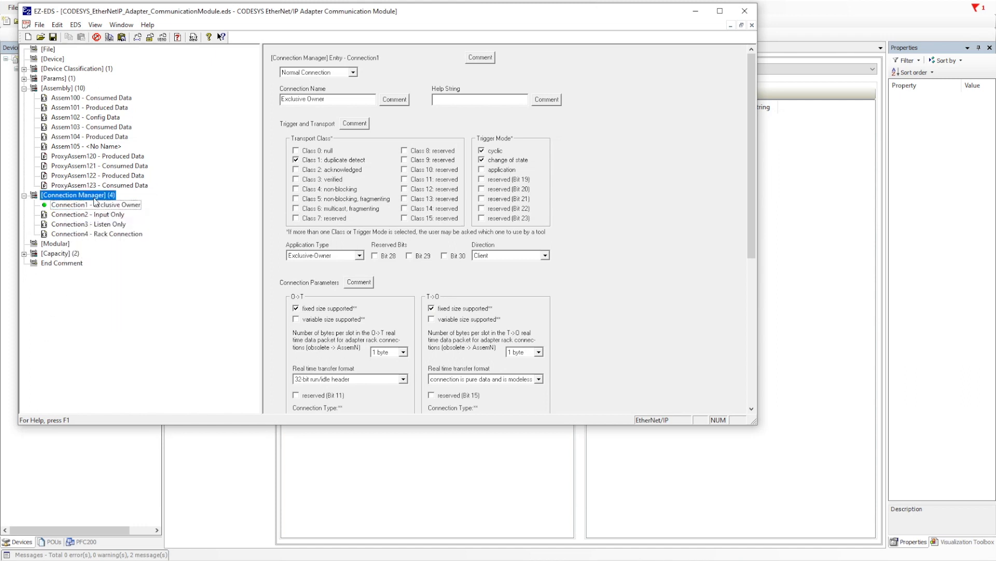
right_click(94, 197)
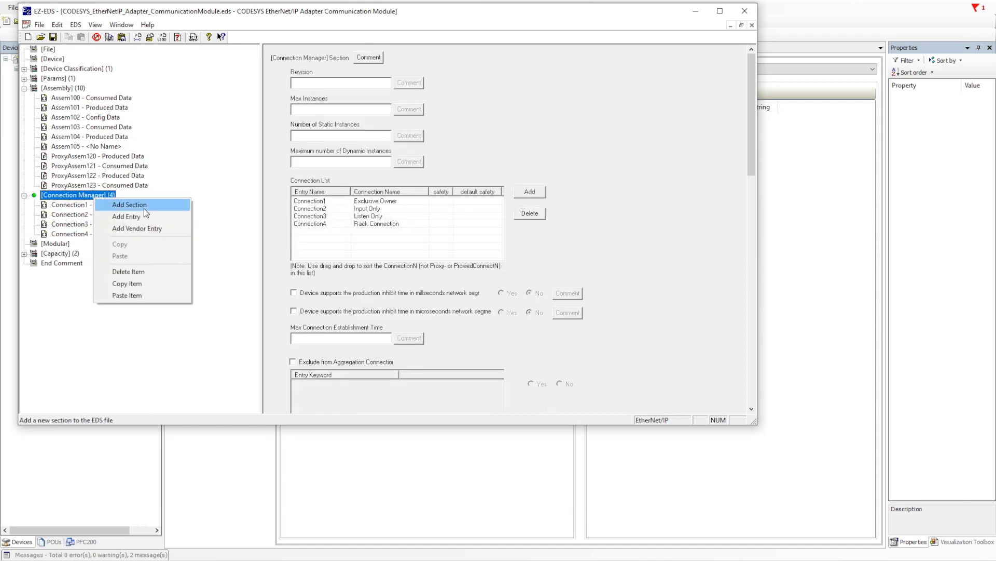
click(635, 249)
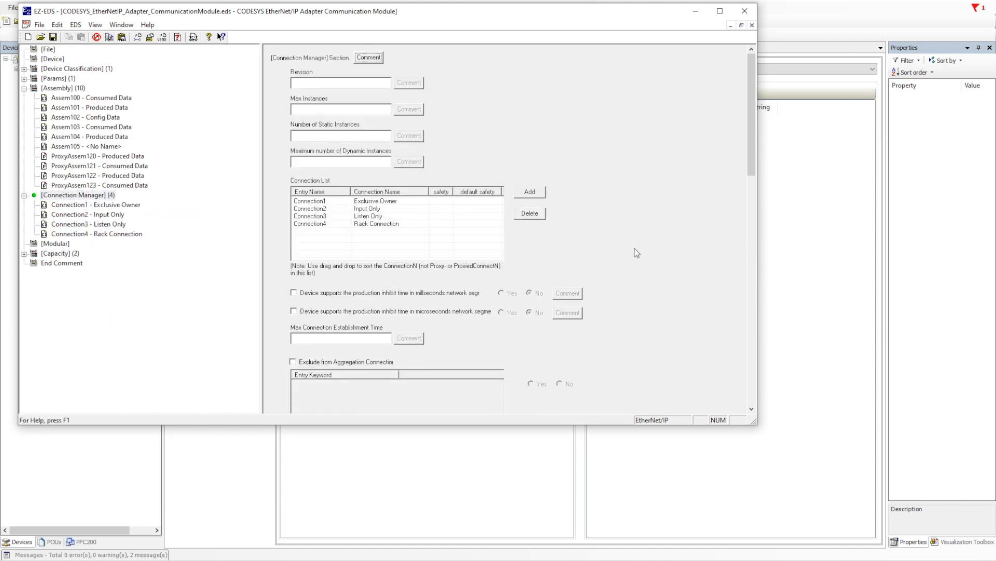
- Add one Normal entry to the Connection Manager's connection list
click(530, 192)
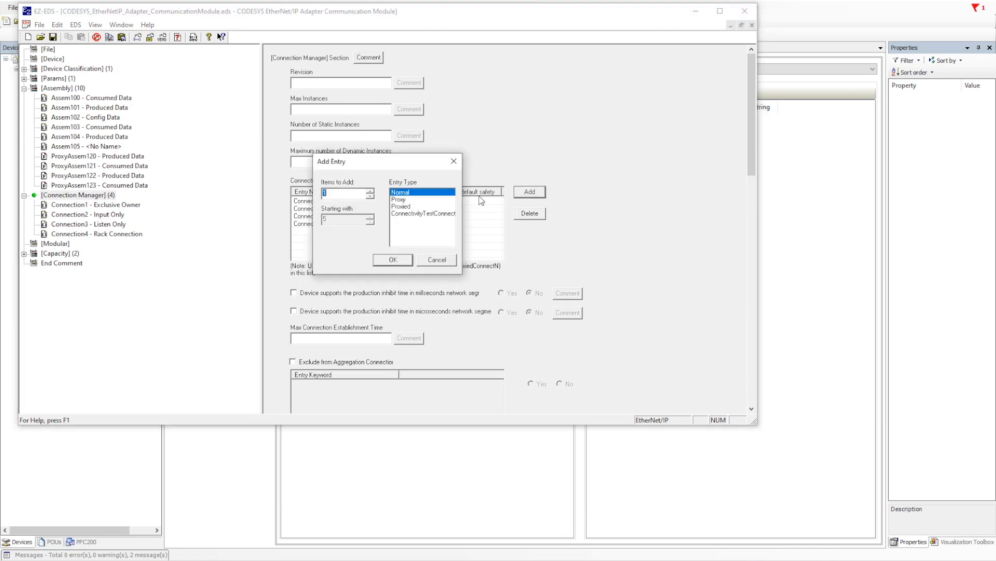
drag(381, 163, 527, 132)
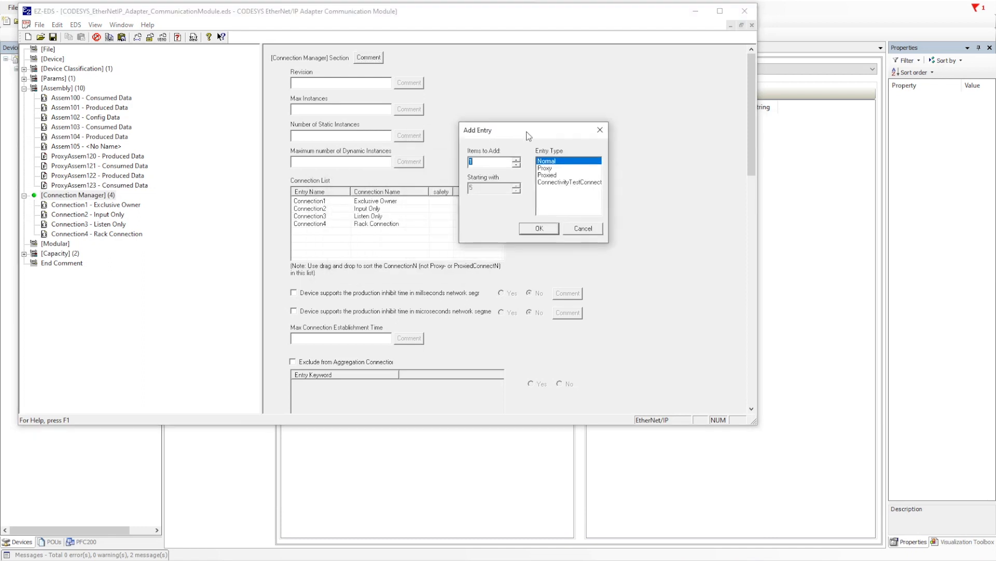
click(540, 229)
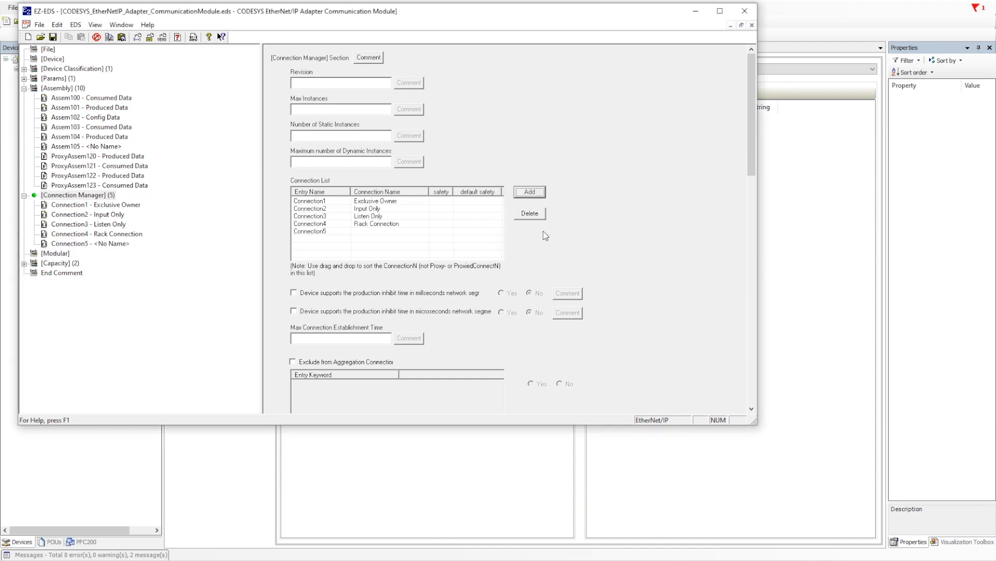
- Name the new Connection5 entry "Exclusive Owner 1" and set its application type to Exclusive-Owner, keeping the direction as Client
click(327, 231)
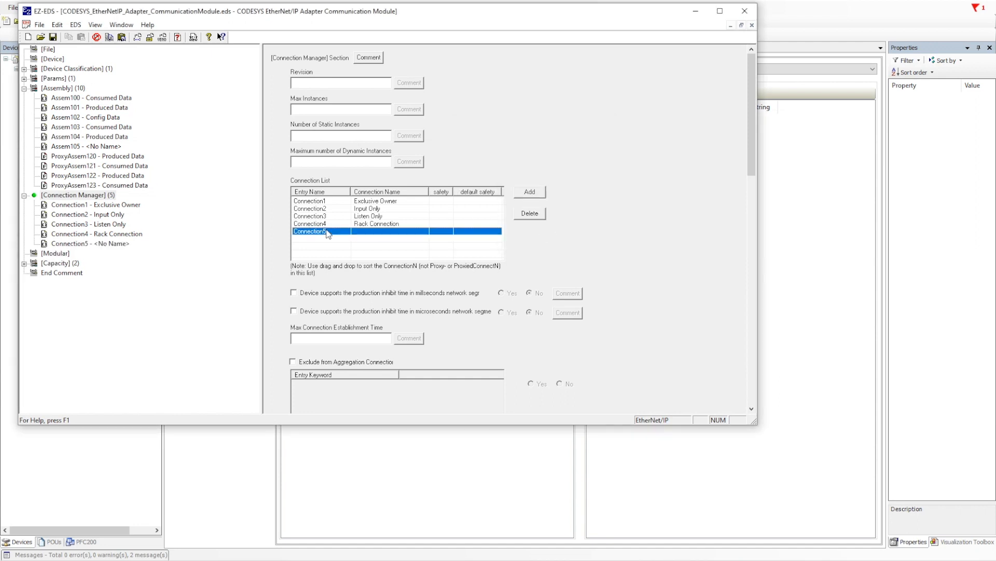
click(92, 244)
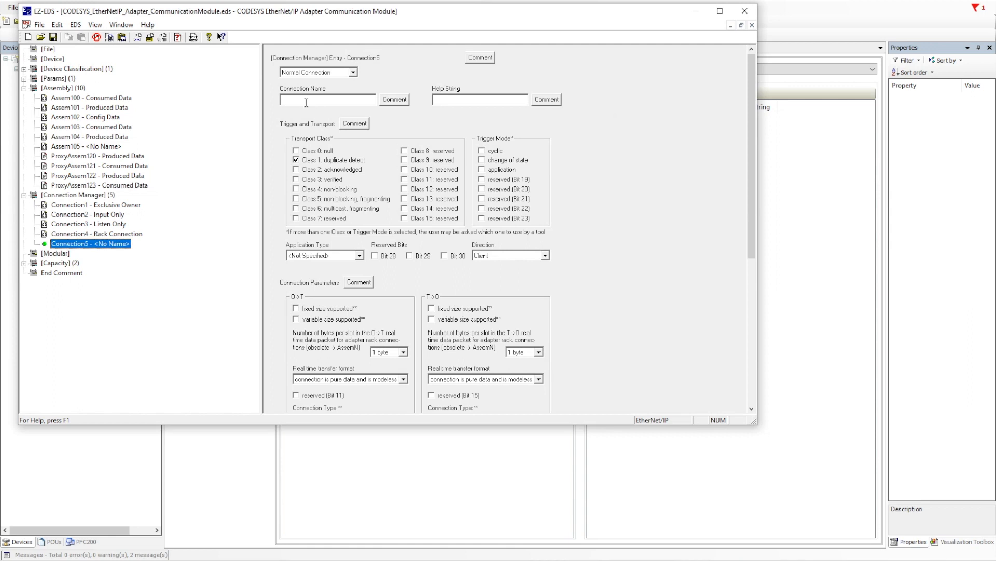
click(307, 102)
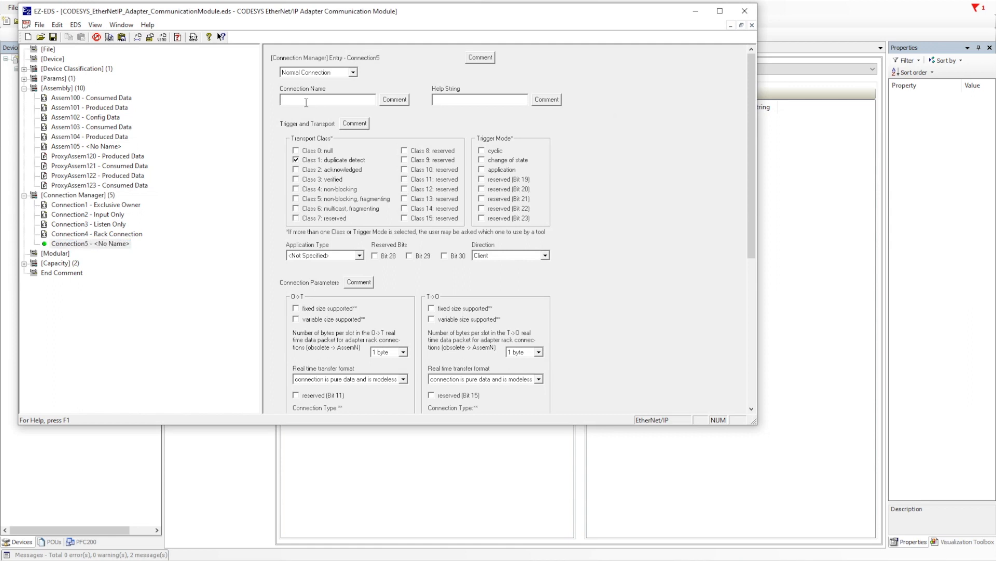
text(Exclusive Owner 1)
click(359, 255)
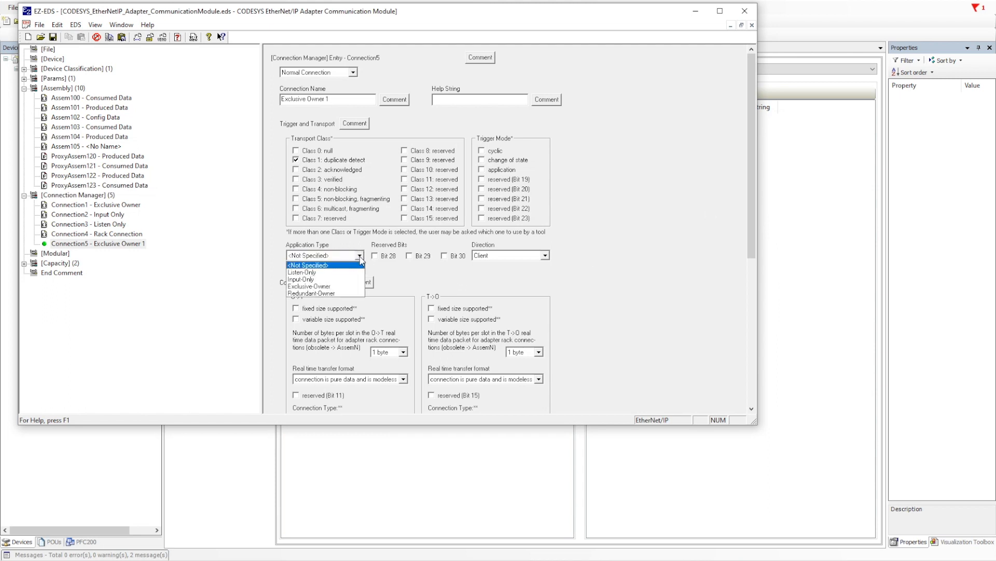
click(322, 287)
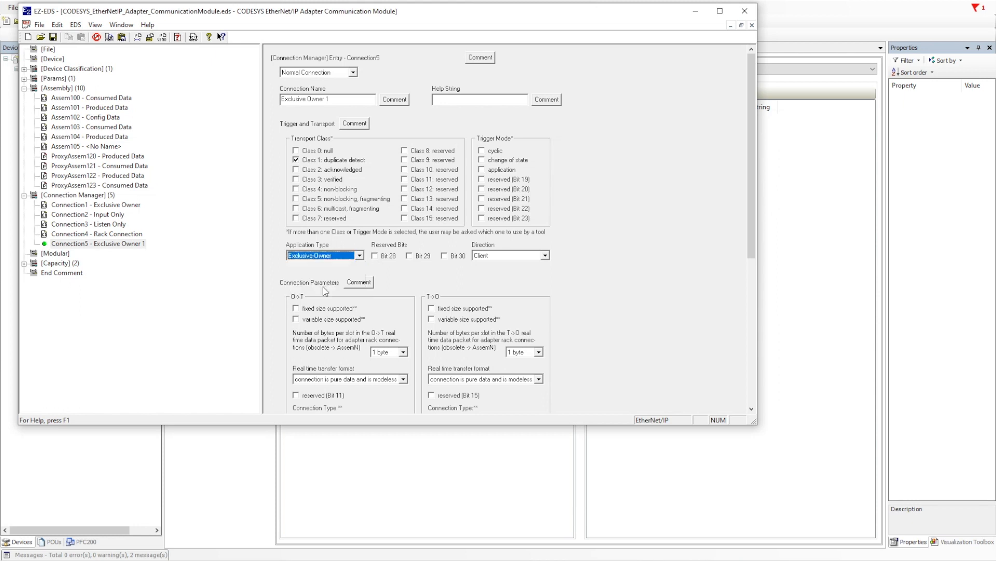
click(545, 255)
click(546, 257)
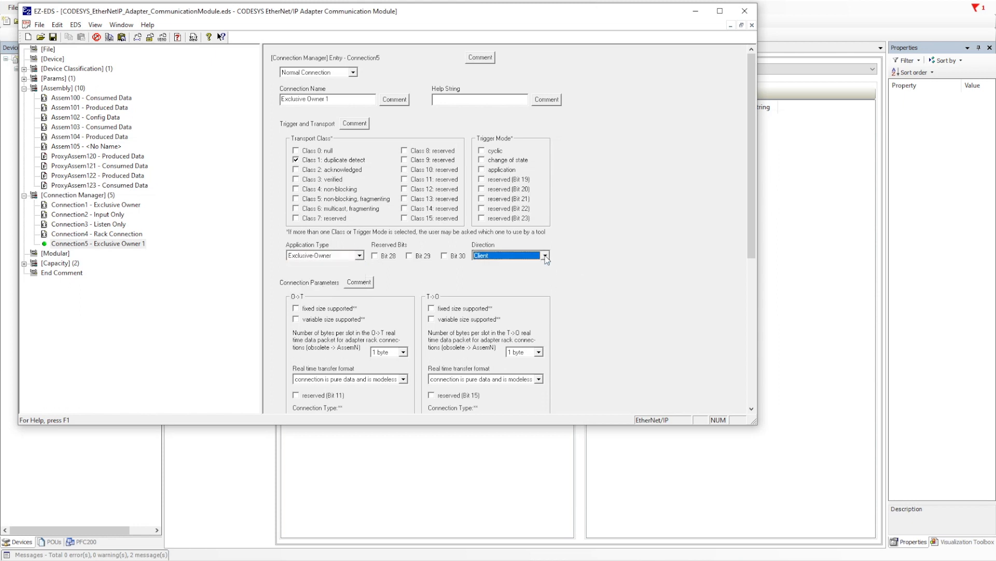
- Examine the O->T, T->O and Configuration properties of Exclusive Owner 1 and the assembly references offered for their formats
drag(752, 213, 750, 334)
click(299, 274)
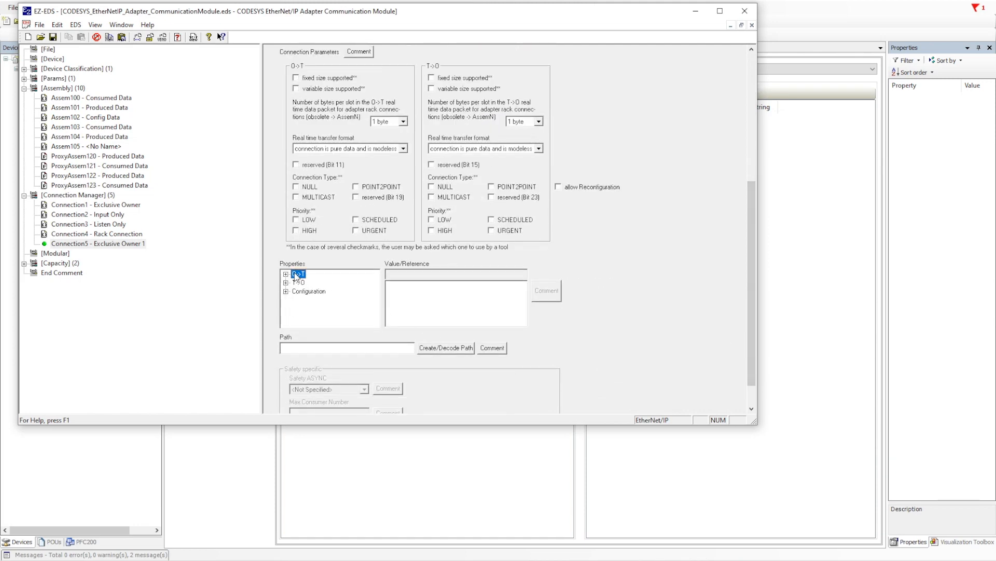
click(286, 274)
click(307, 283)
click(308, 291)
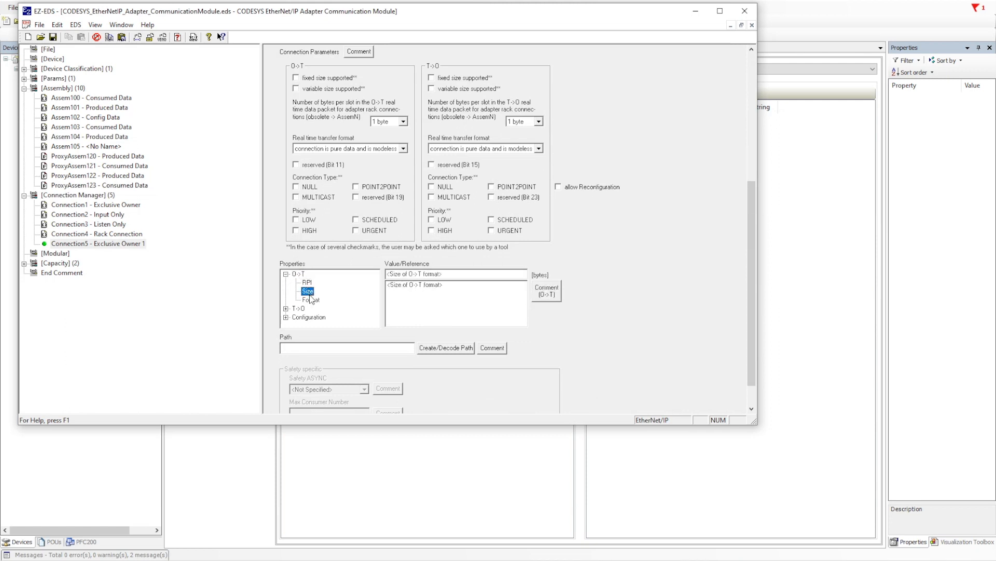
click(311, 300)
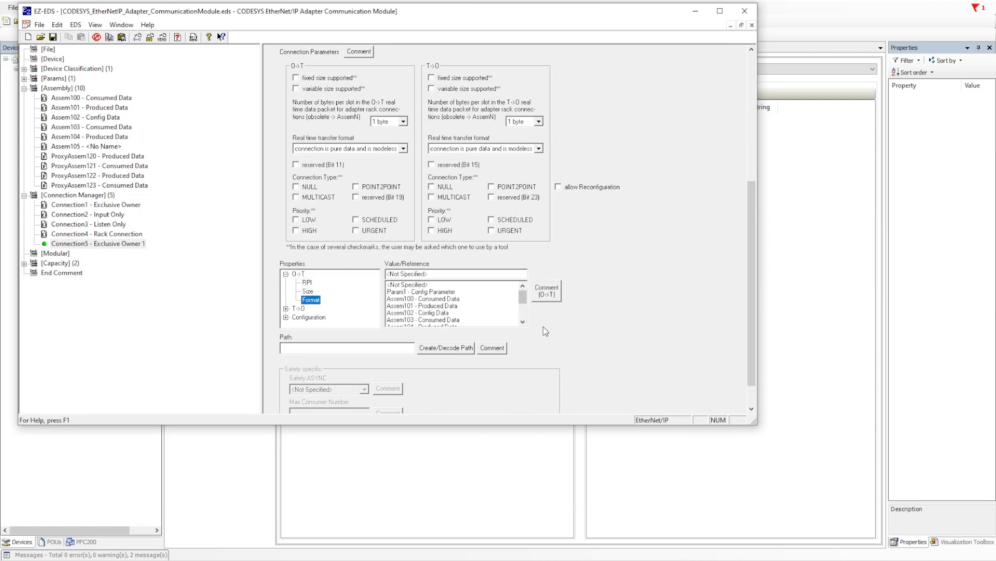
click(522, 321)
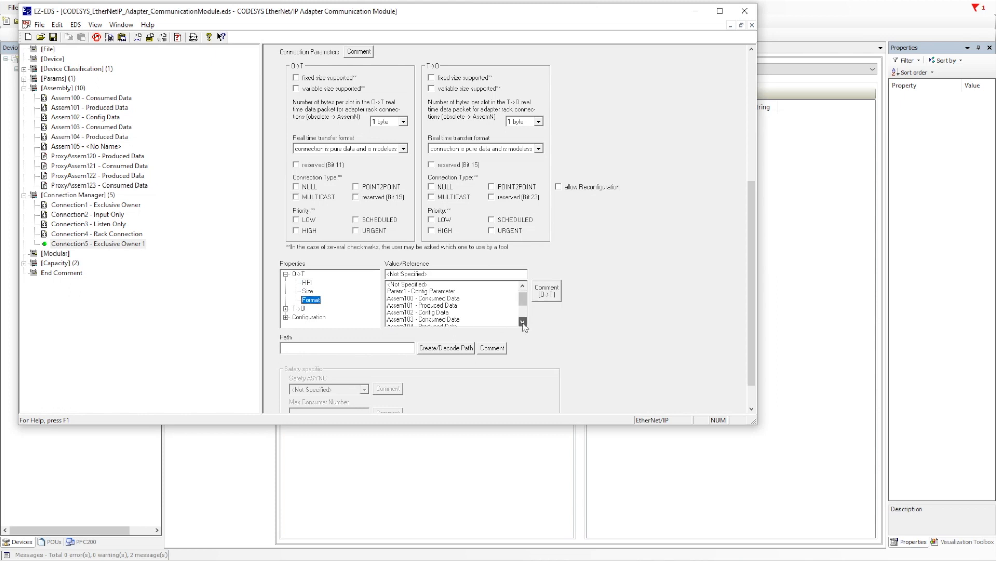
click(286, 308)
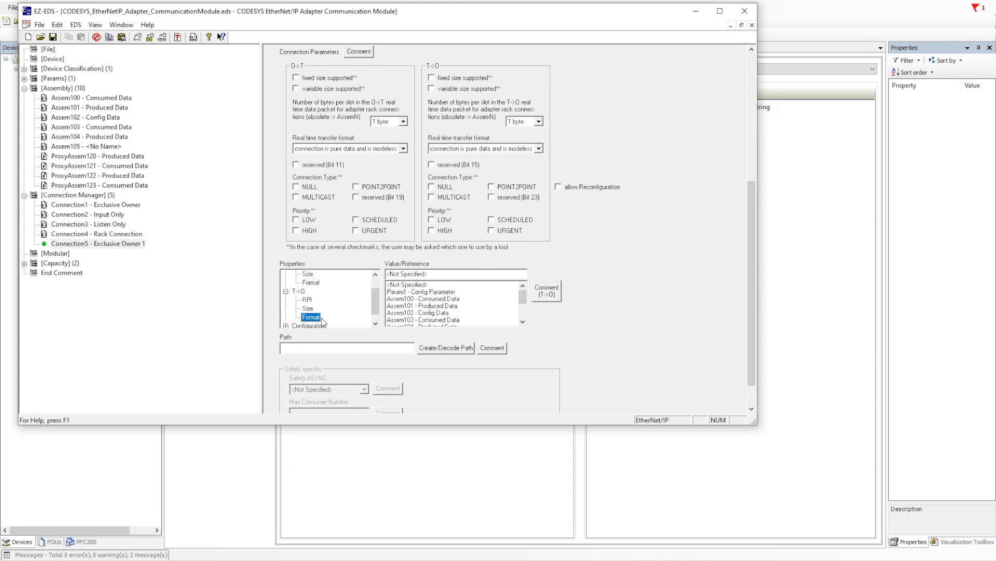
click(312, 316)
click(286, 317)
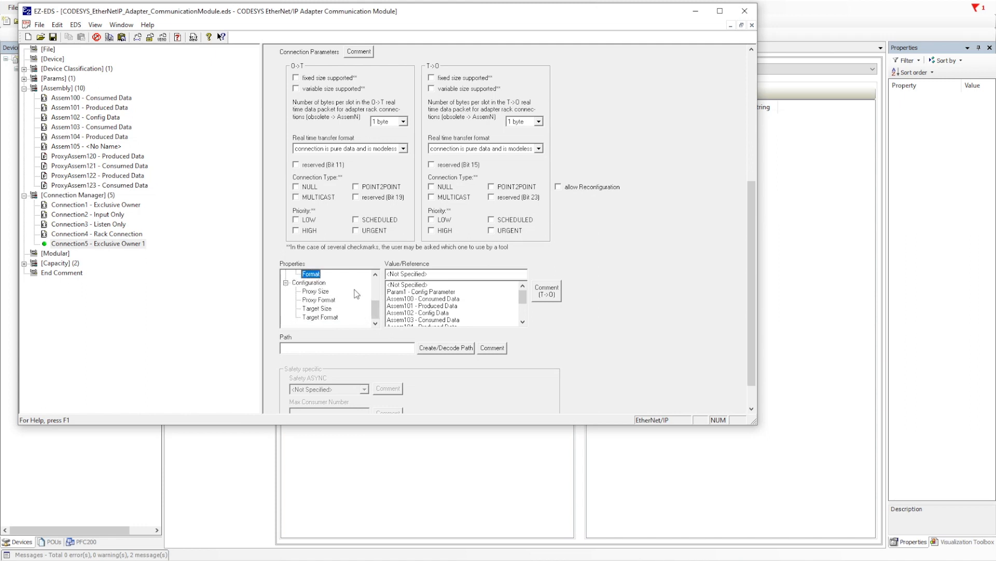
click(320, 318)
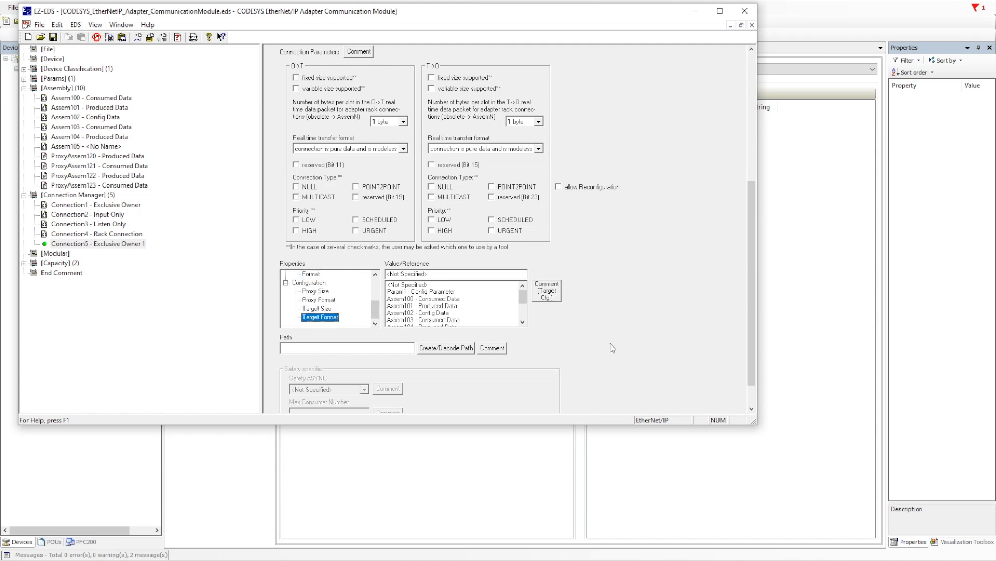
- Review the trigger, transport and connection parameters of the existing Connection1 - Exclusive Owner entry
click(98, 206)
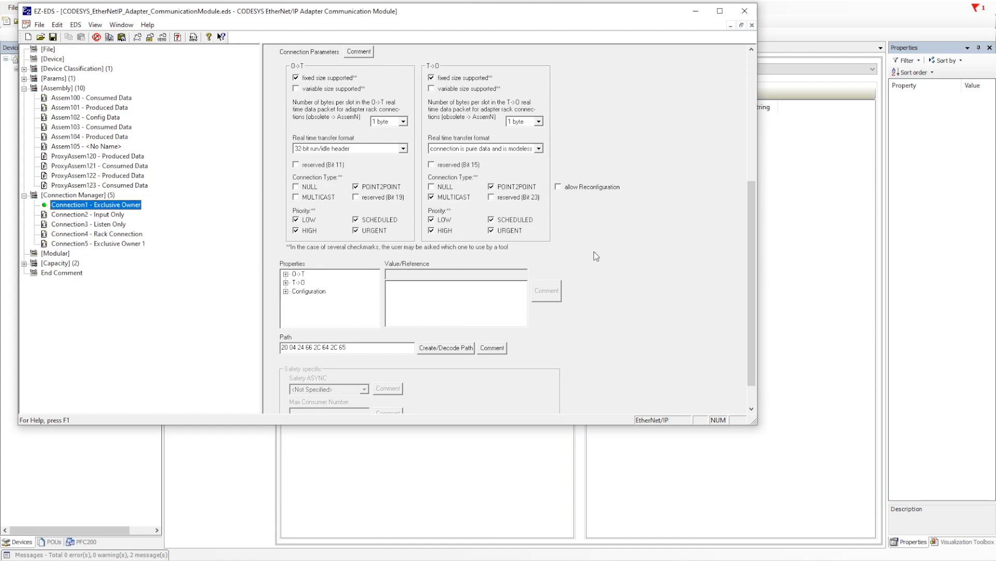
scroll(754, 263, up, 8)
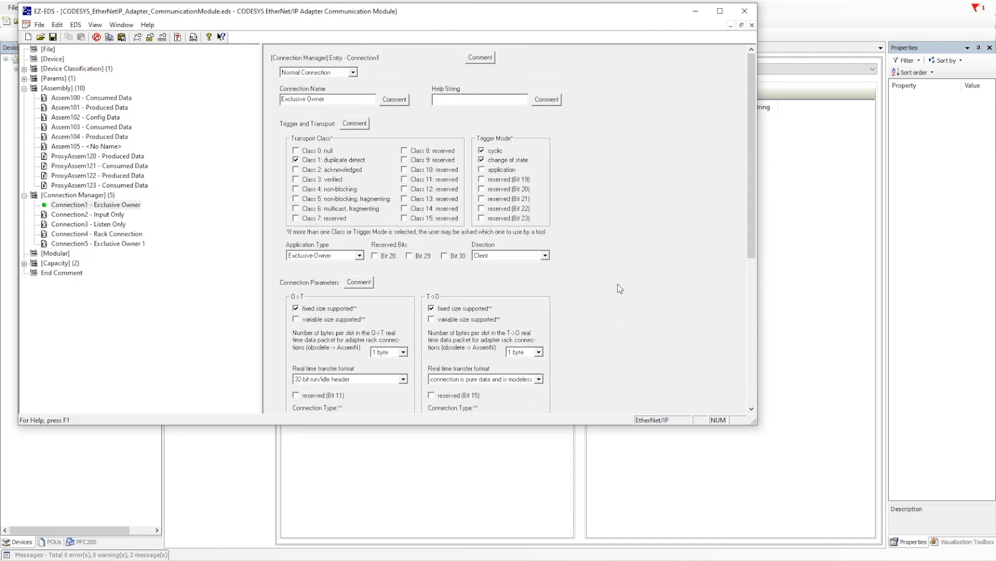
drag(750, 202, 751, 213)
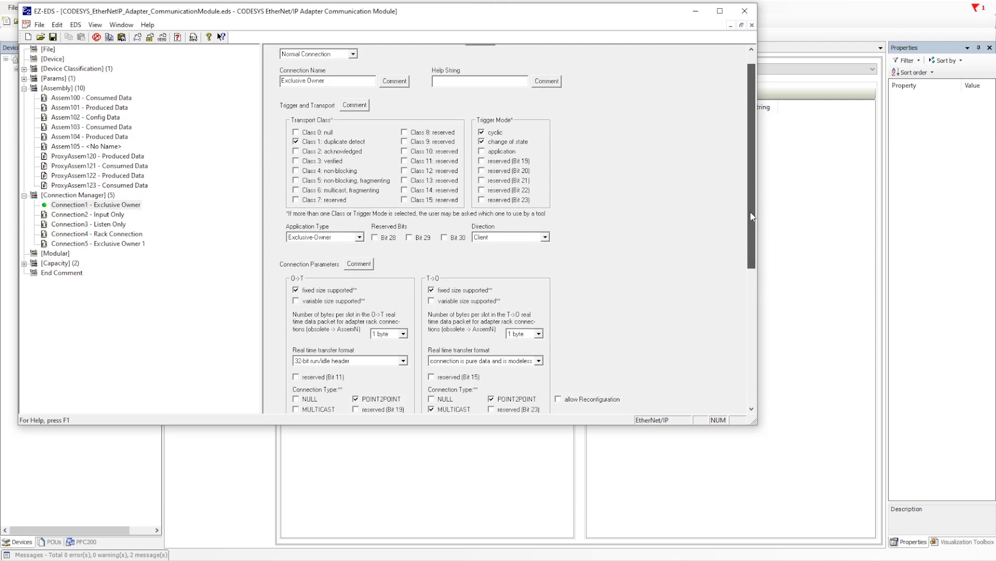
- Switch to CODESYS and check the consuming and producing assemblies of the EtherNet_IP_Module
click(118, 503)
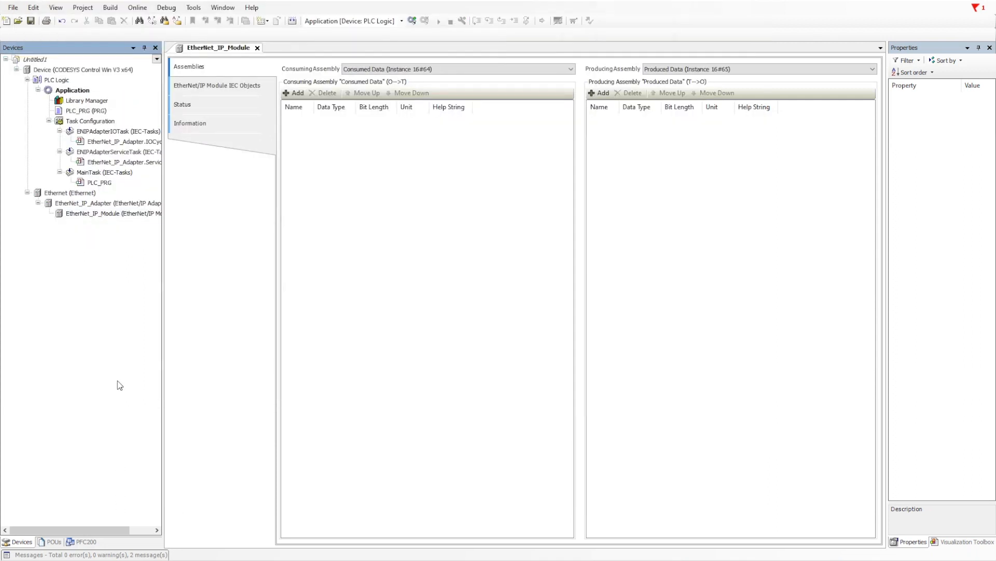
click(93, 214)
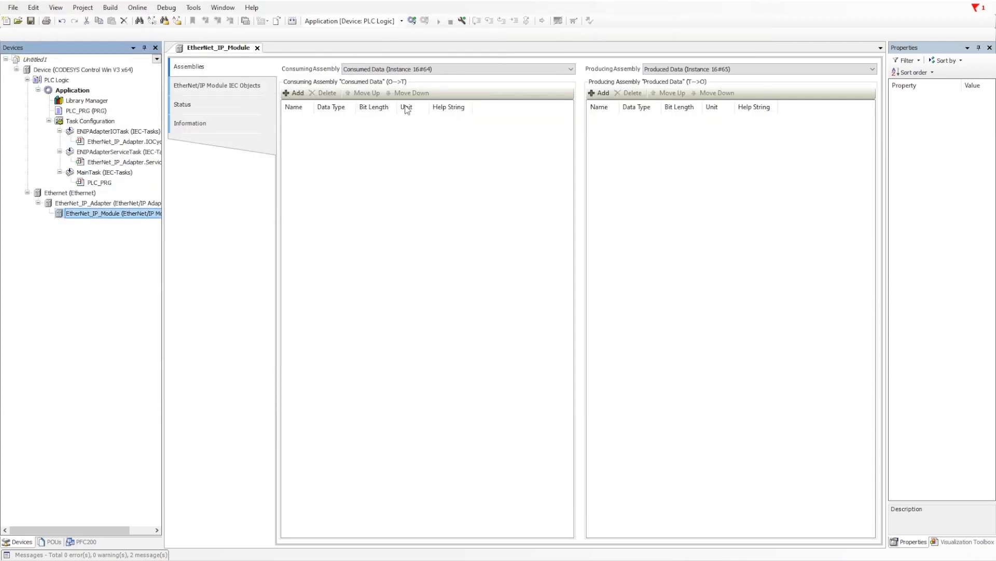
click(227, 87)
click(212, 61)
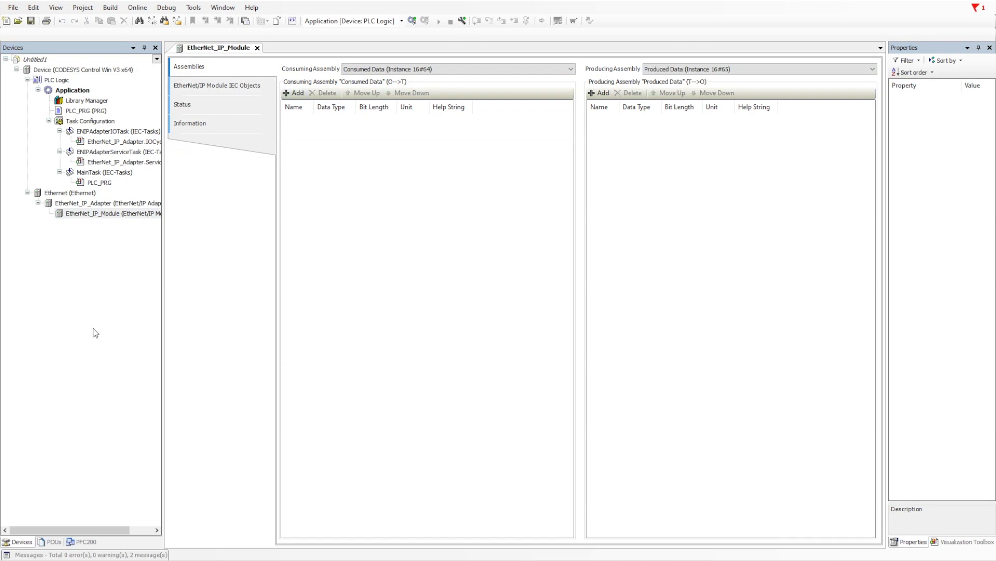
- Switch back to EZ-EDS and enable cyclic and change of state triggers plus fixed size support in both directions for Exclusive Owner 1
key(alt+Tab)
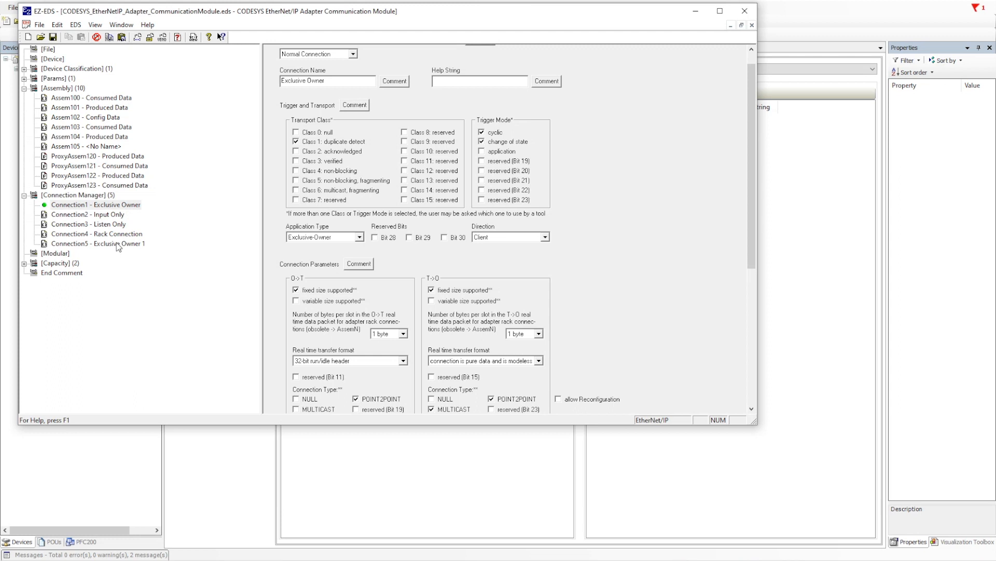
drag(752, 229, 759, 341)
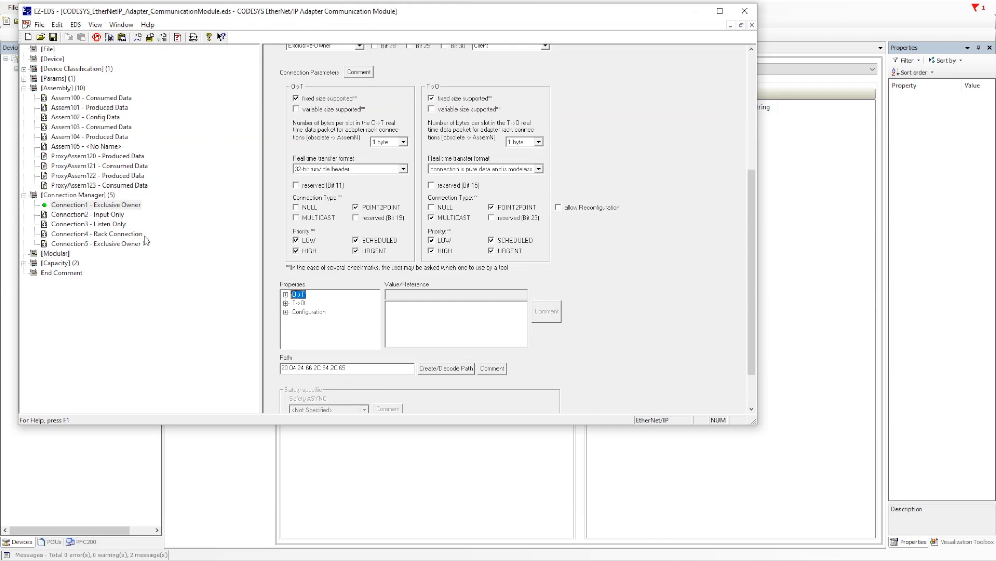
click(103, 244)
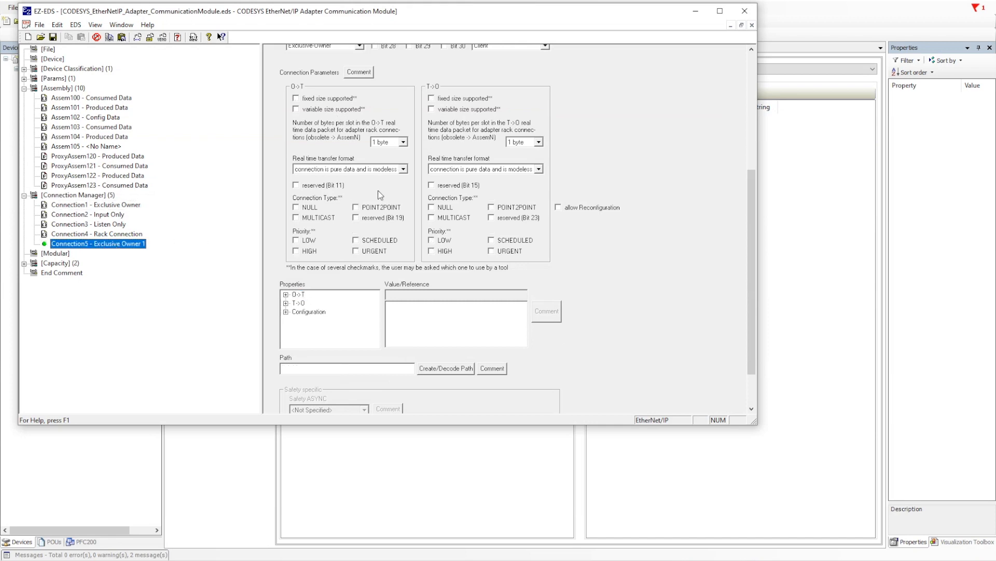
drag(752, 228, 750, 132)
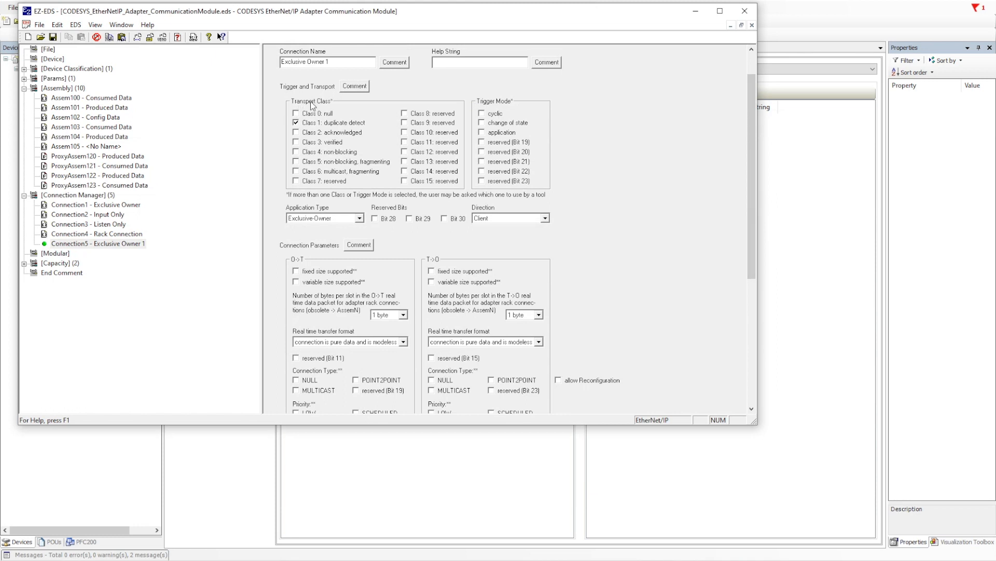
click(482, 114)
click(482, 123)
click(296, 271)
click(432, 271)
click(403, 342)
click(404, 343)
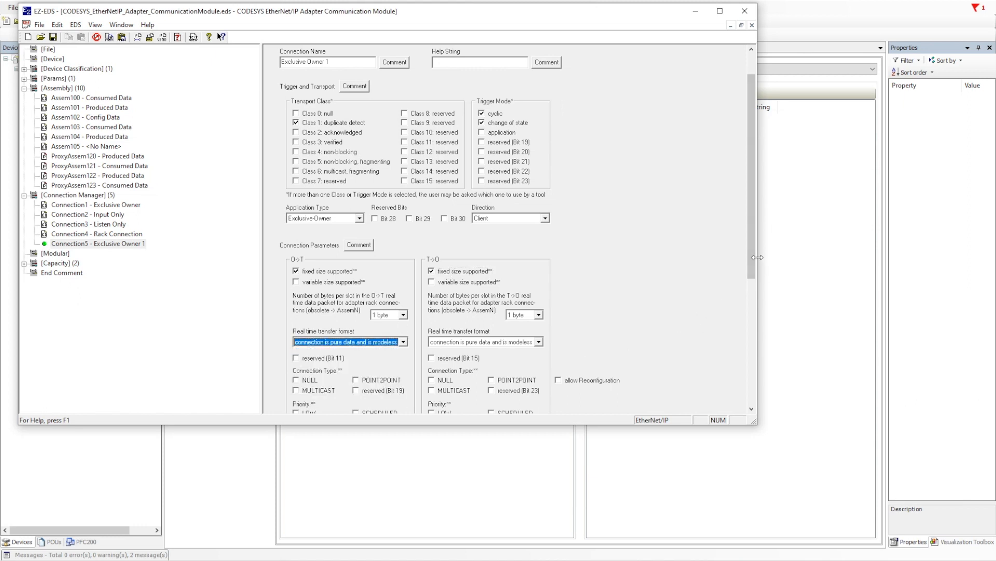
- Enable the POINT2POINT and MULTICAST connection types and HIGH priority for both O->T and T->O of Exclusive Owner 1
drag(753, 253, 753, 300)
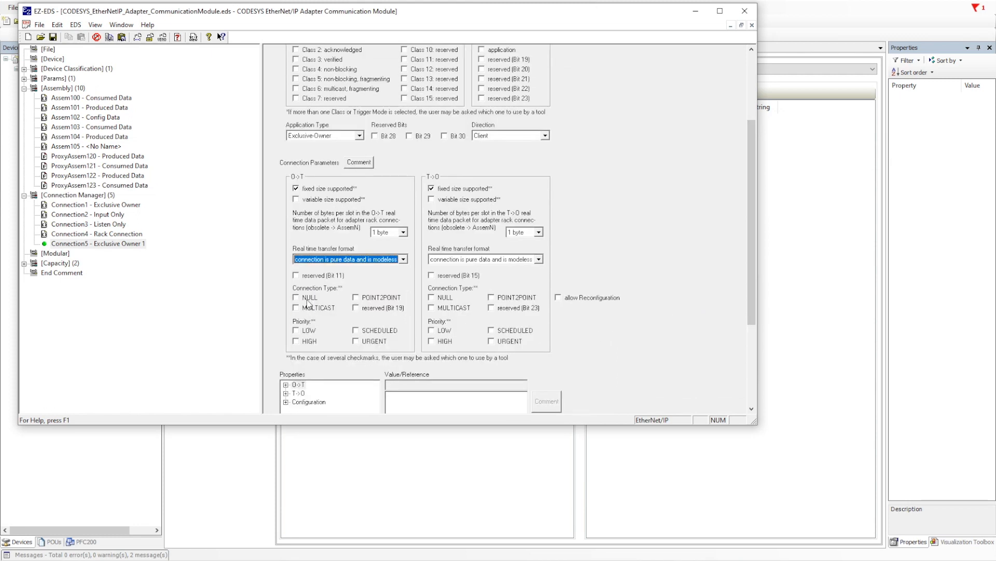
click(356, 298)
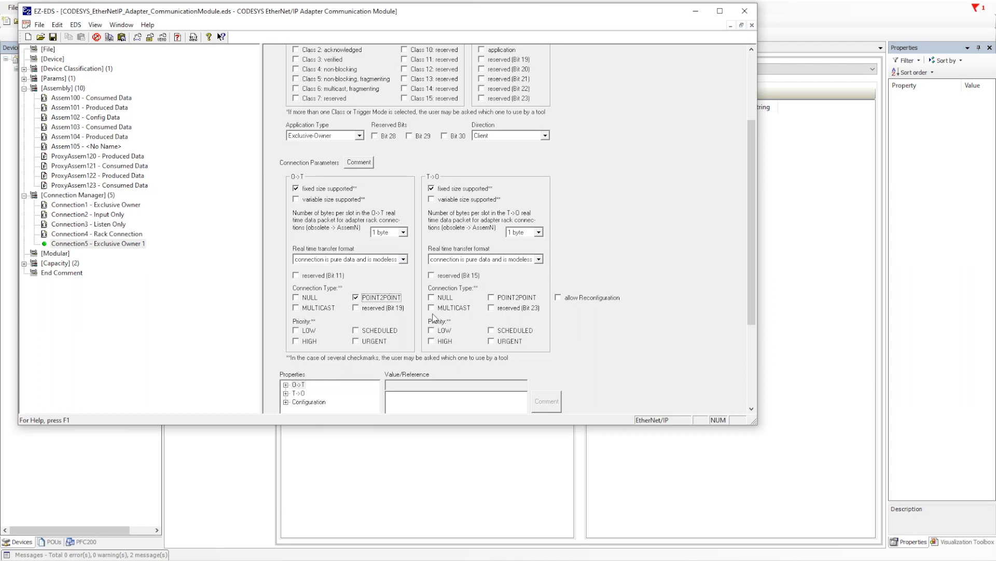
click(492, 298)
click(431, 308)
click(297, 308)
click(434, 343)
click(298, 343)
- Match Exclusive Owner 1 to Connection1 by enabling LOW, SCHEDULED and URGENT priorities in both directions and clearing MULTICAST for O->T
click(110, 205)
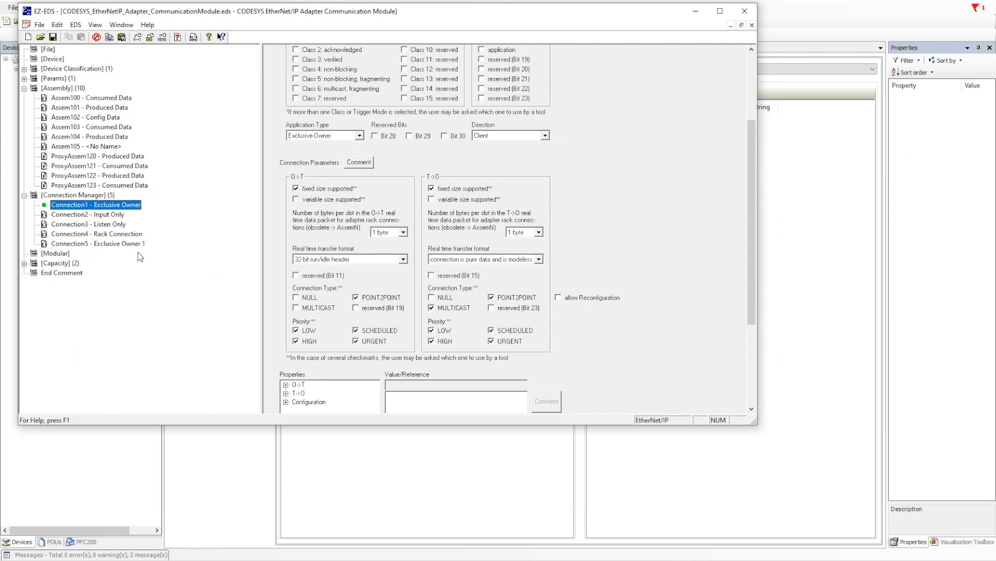
click(114, 244)
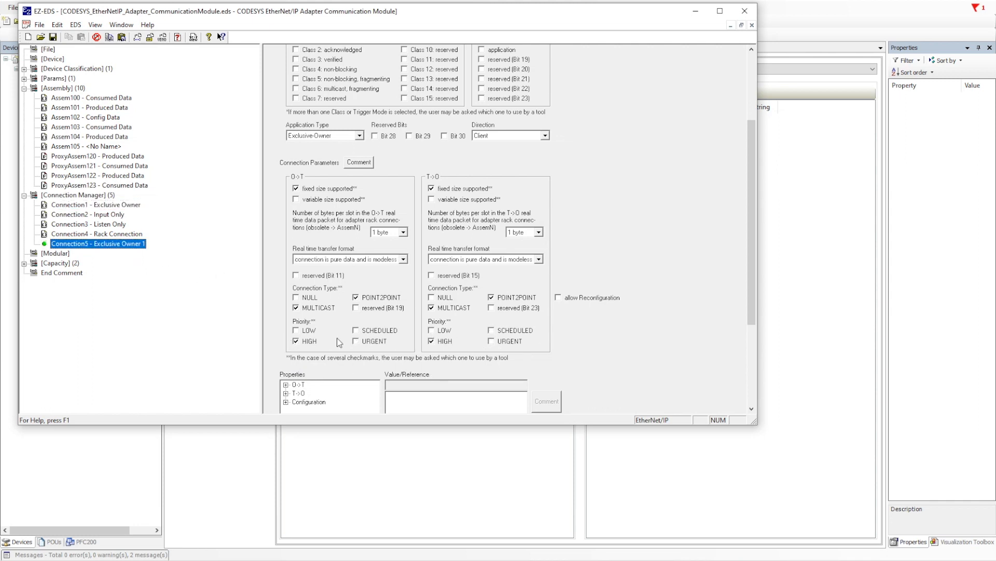
click(297, 331)
click(356, 331)
click(357, 342)
click(432, 331)
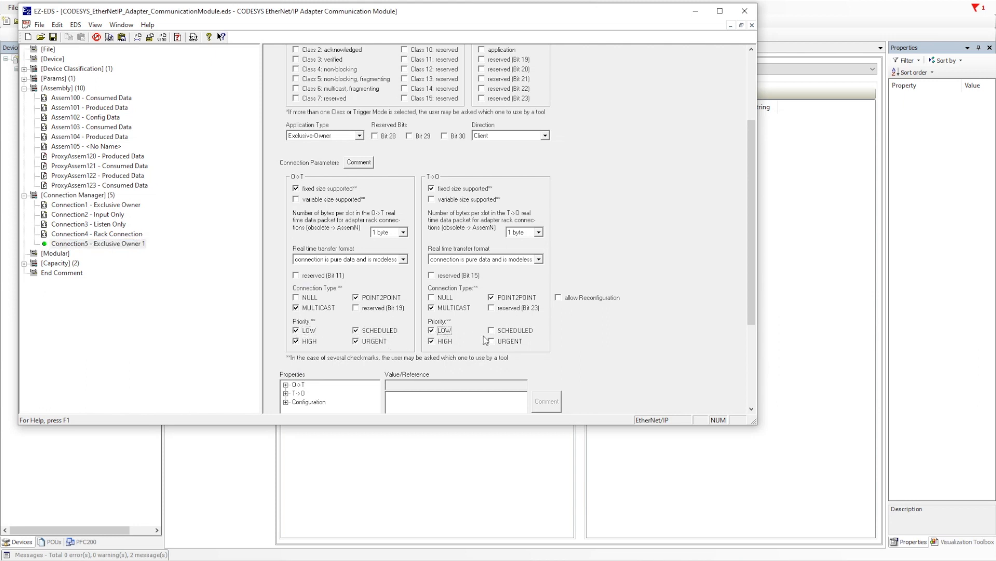
click(491, 331)
click(492, 341)
click(296, 307)
- Check which assemblies Connection1 - Exclusive Owner references as its O->T and T->O formats
scroll(749, 254, down, 5)
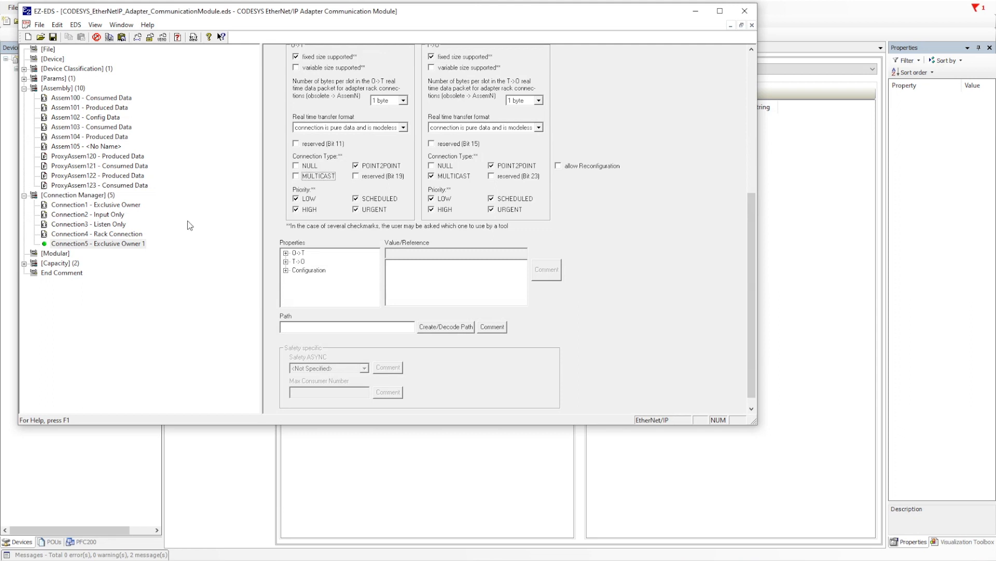
click(102, 206)
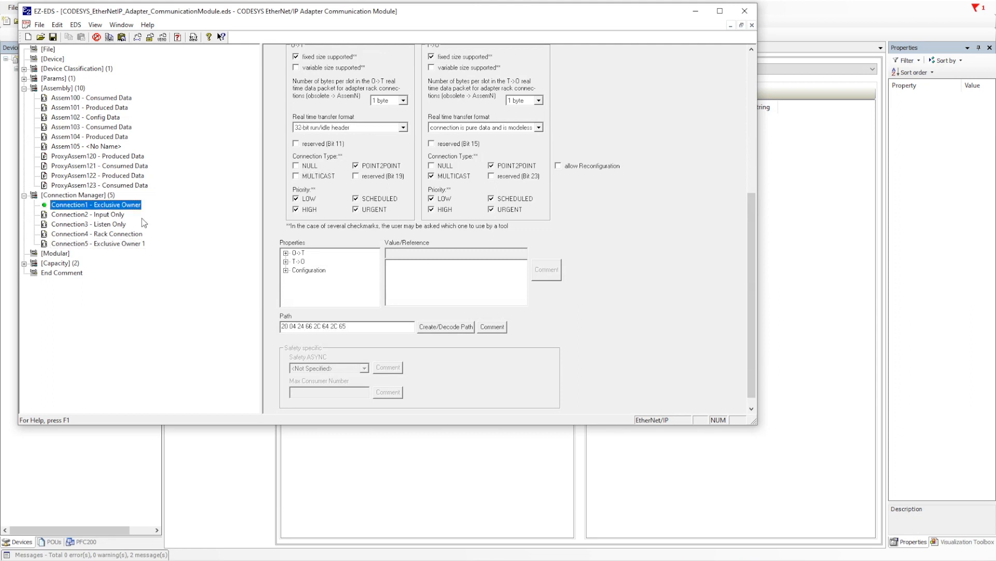
click(286, 253)
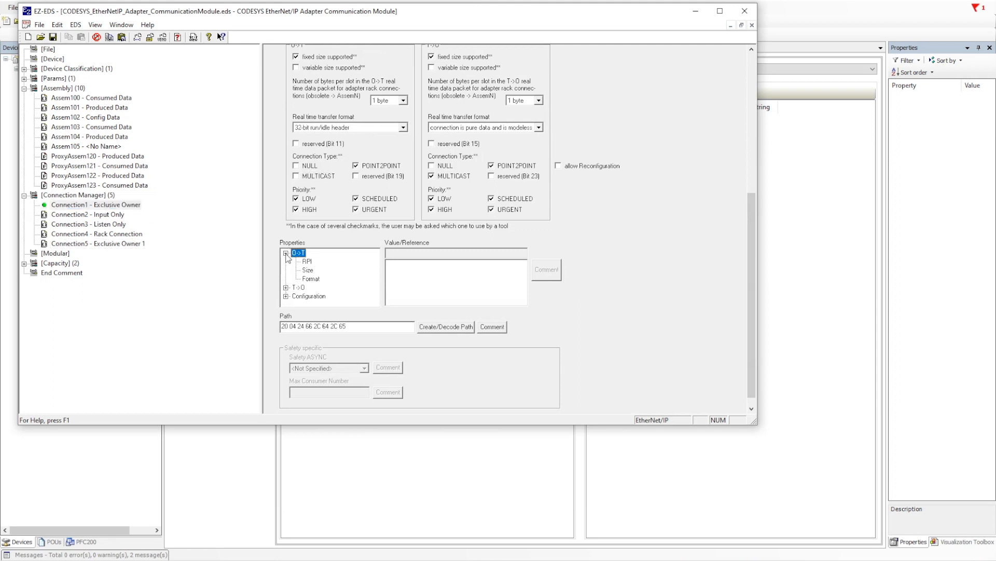
click(311, 280)
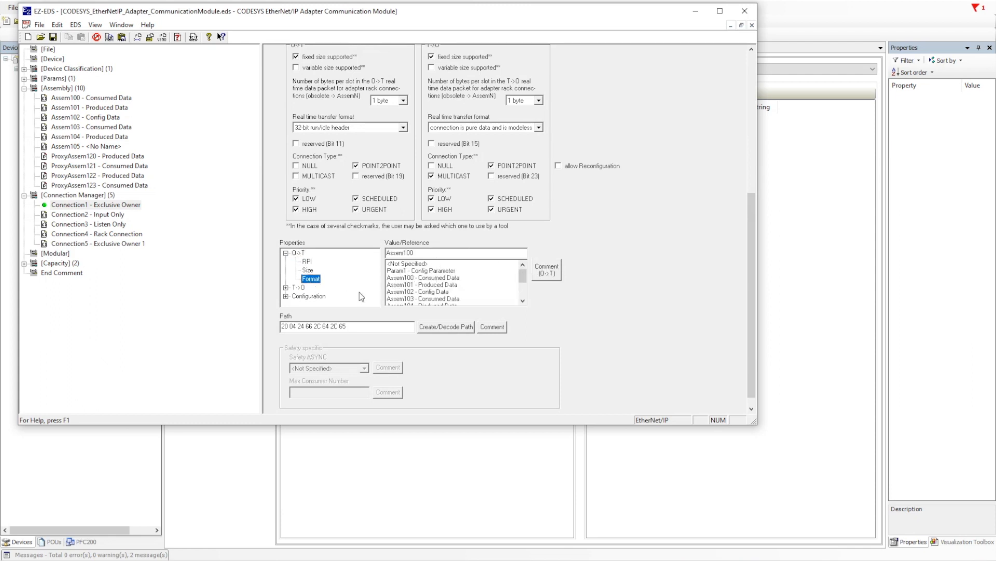
click(286, 288)
click(312, 297)
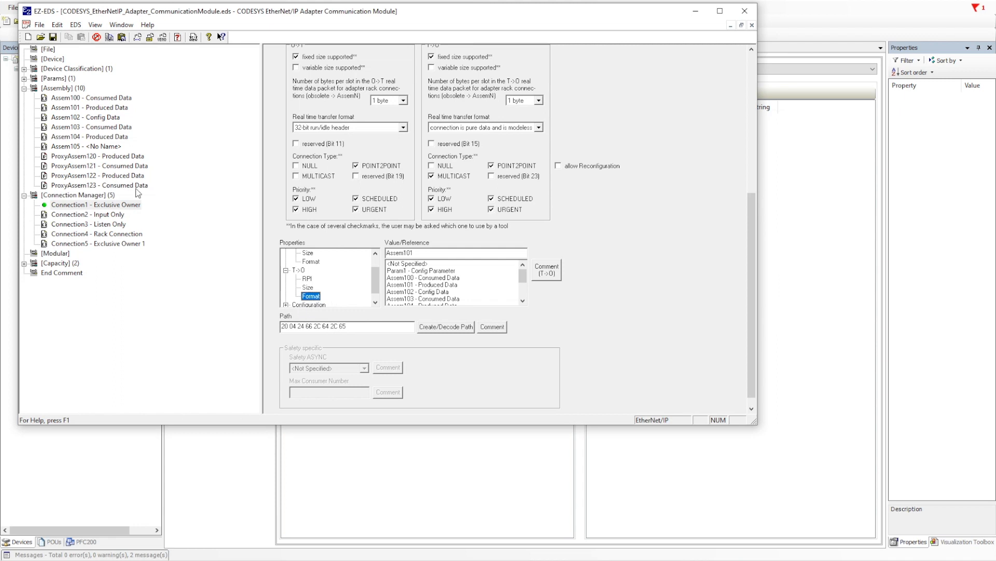
- Set the O->T format of Connection5 - Exclusive Owner 1 to Assem103 - Consumed Data
click(121, 242)
click(286, 253)
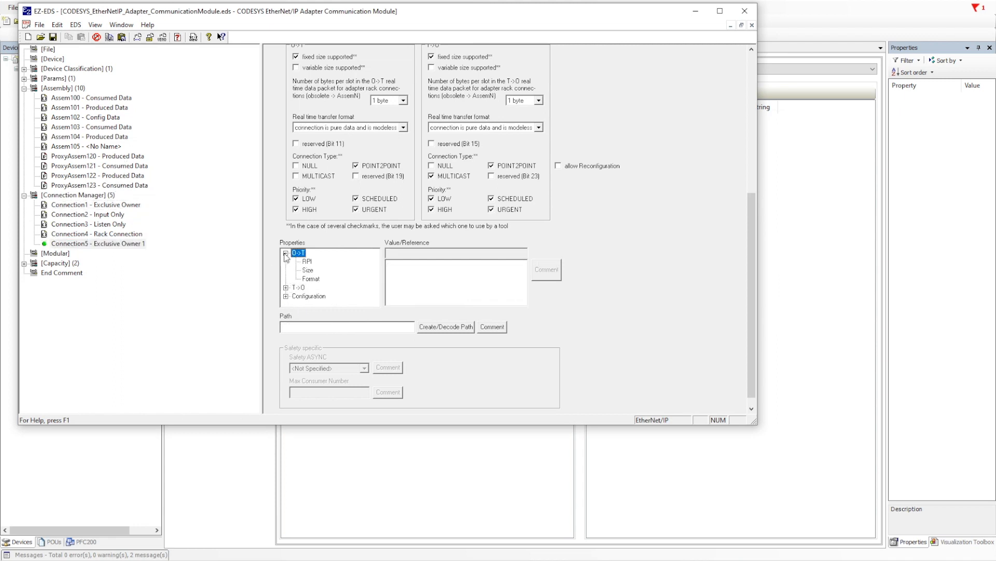
click(312, 280)
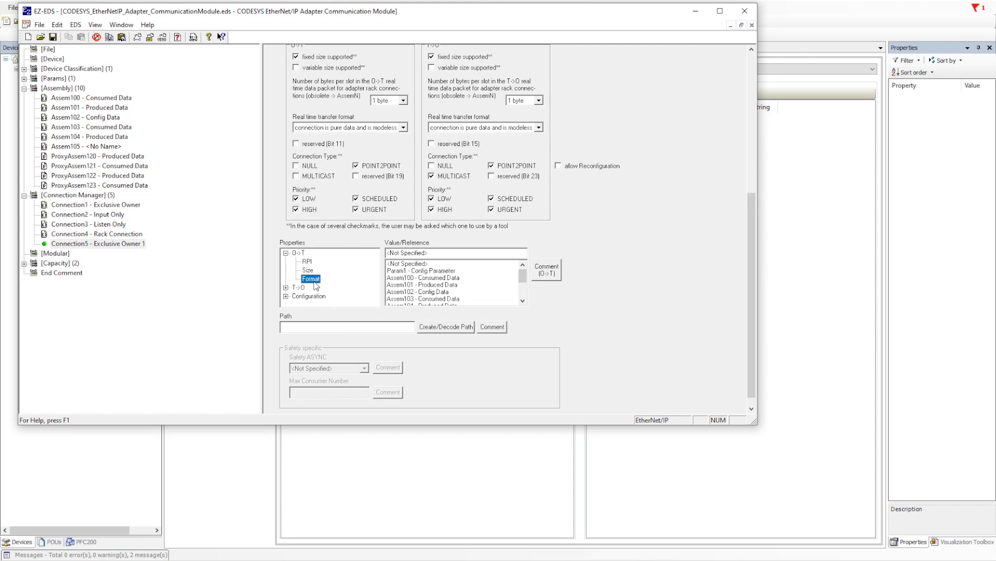
click(523, 300)
click(522, 301)
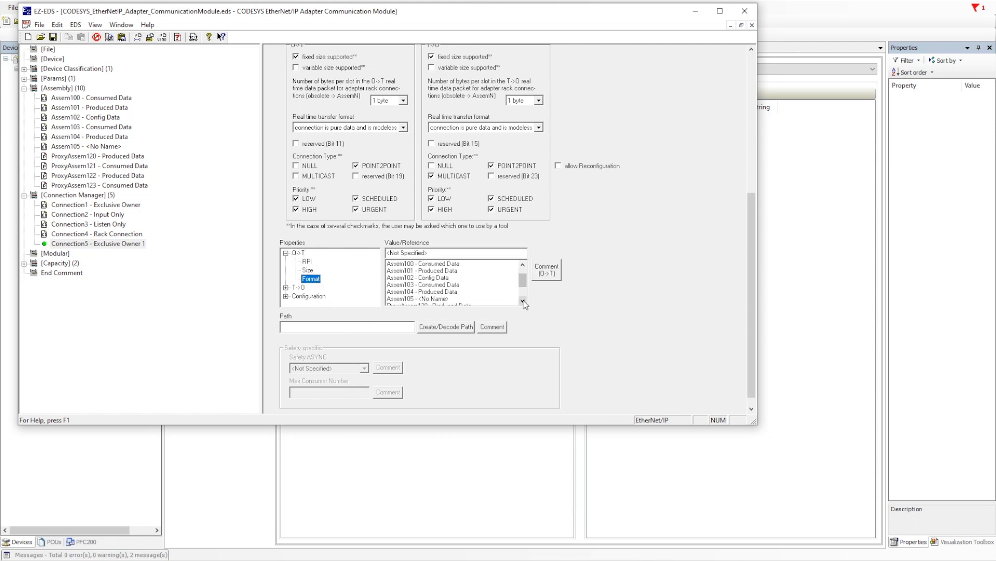
click(430, 285)
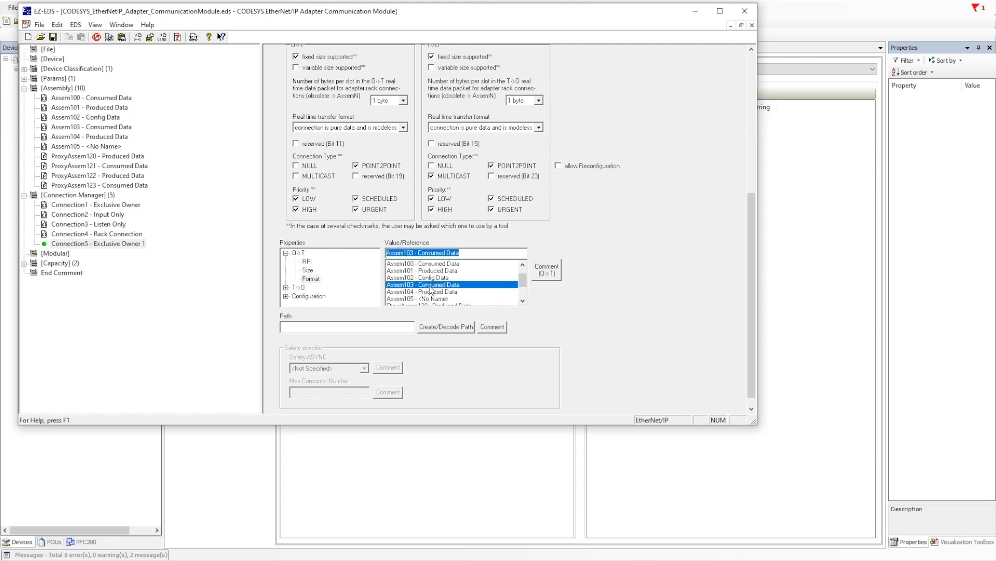
- Set the T->O format of Exclusive Owner 1 to Assem104 - Produced Data
click(285, 287)
click(310, 296)
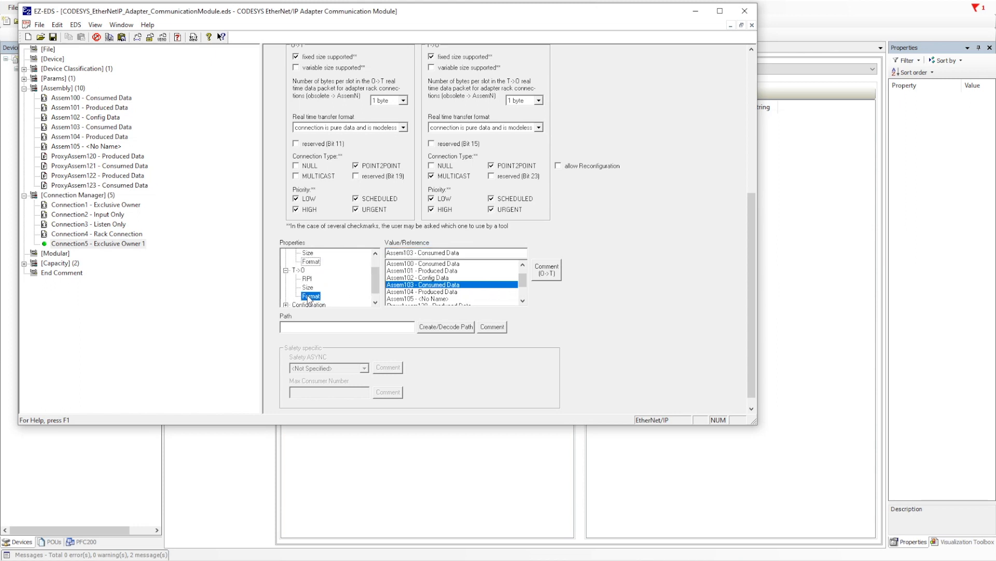
click(523, 301)
click(523, 301)
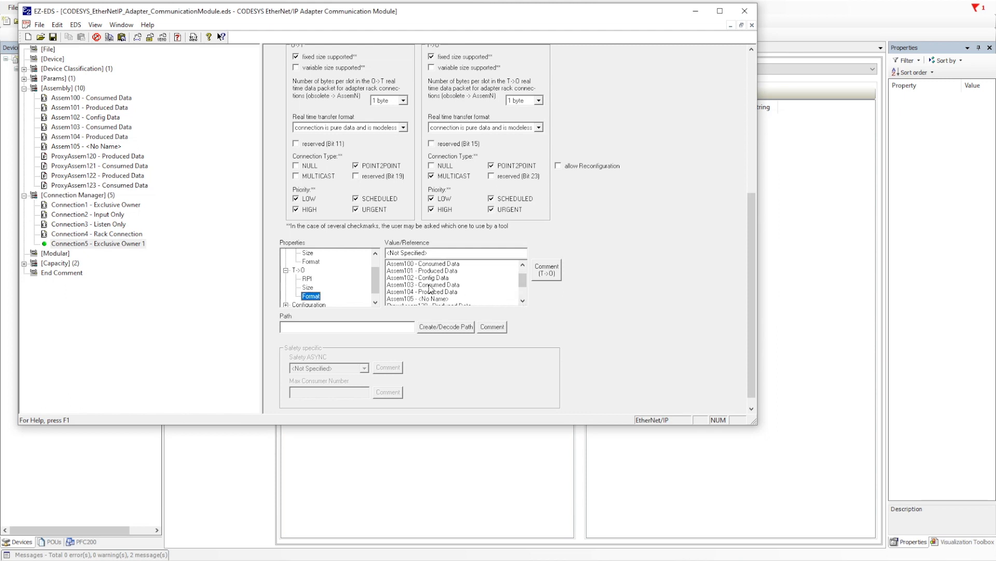
click(426, 293)
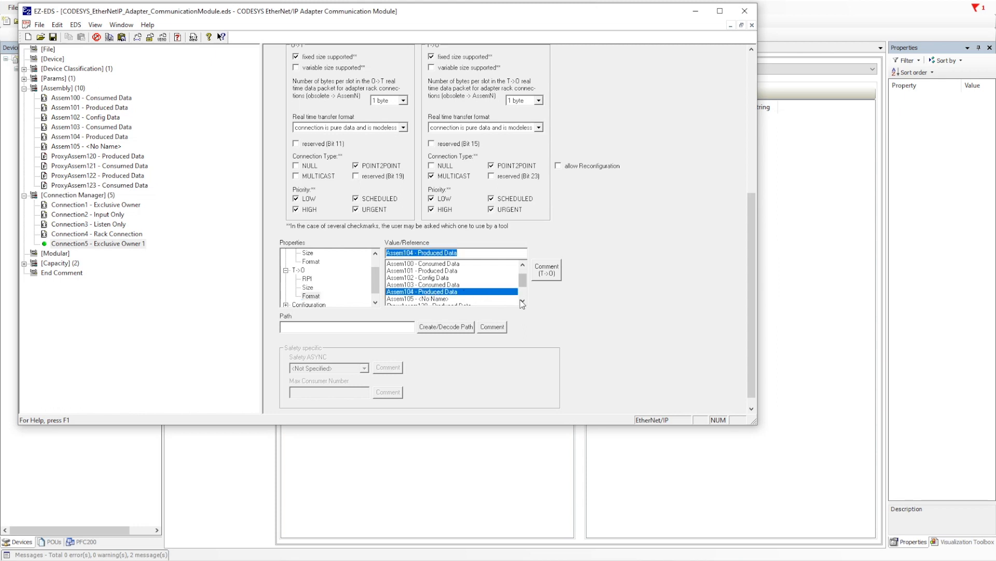
- Set the configuration target format of Exclusive Owner 1 to Assem102 - Config Data
drag(377, 291, 378, 296)
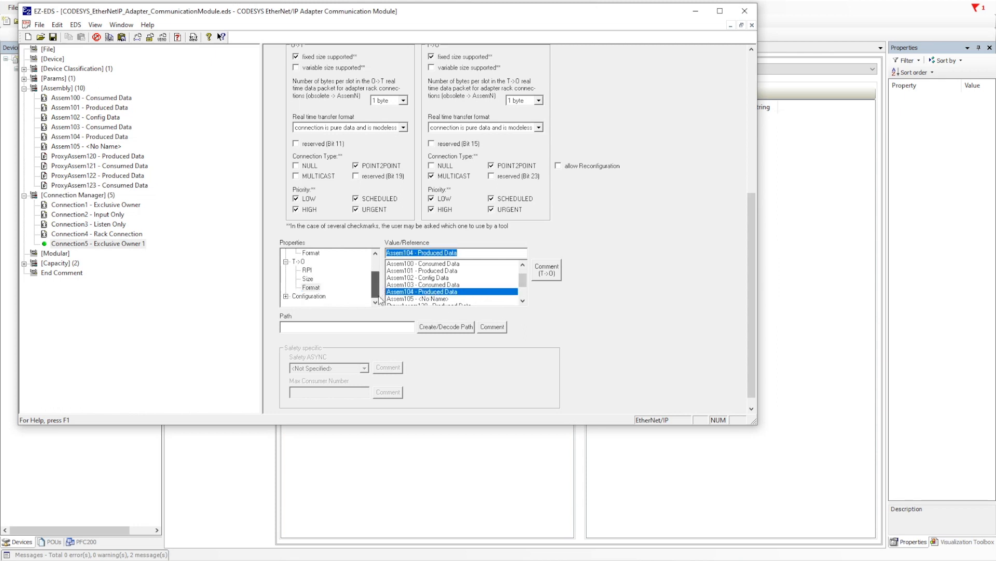
click(285, 297)
click(320, 297)
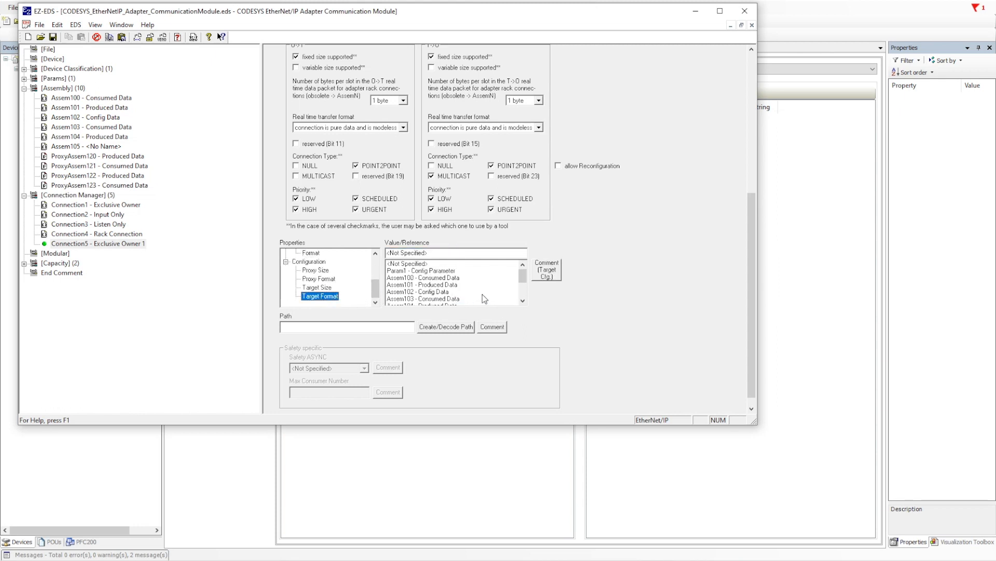
click(415, 291)
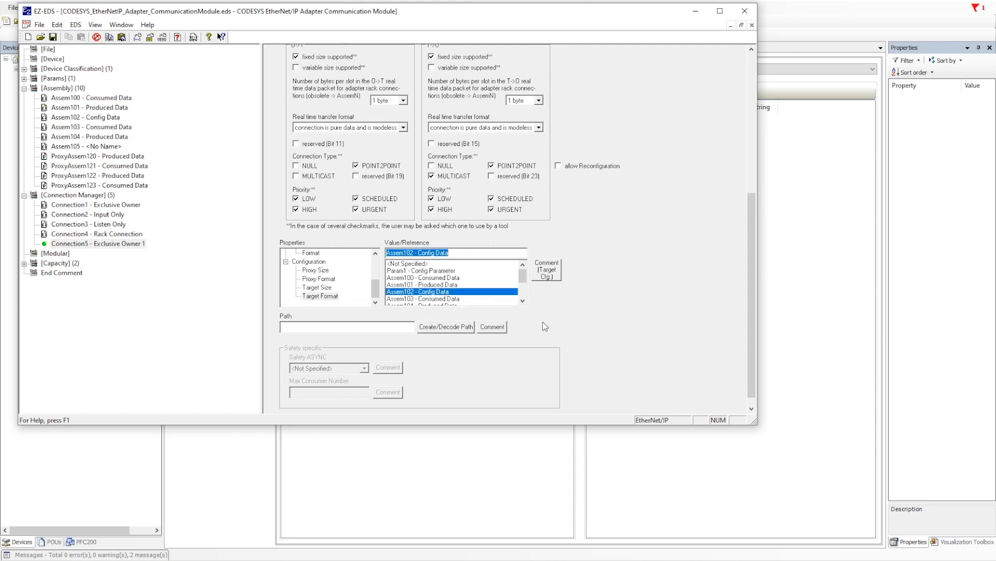
click(445, 327)
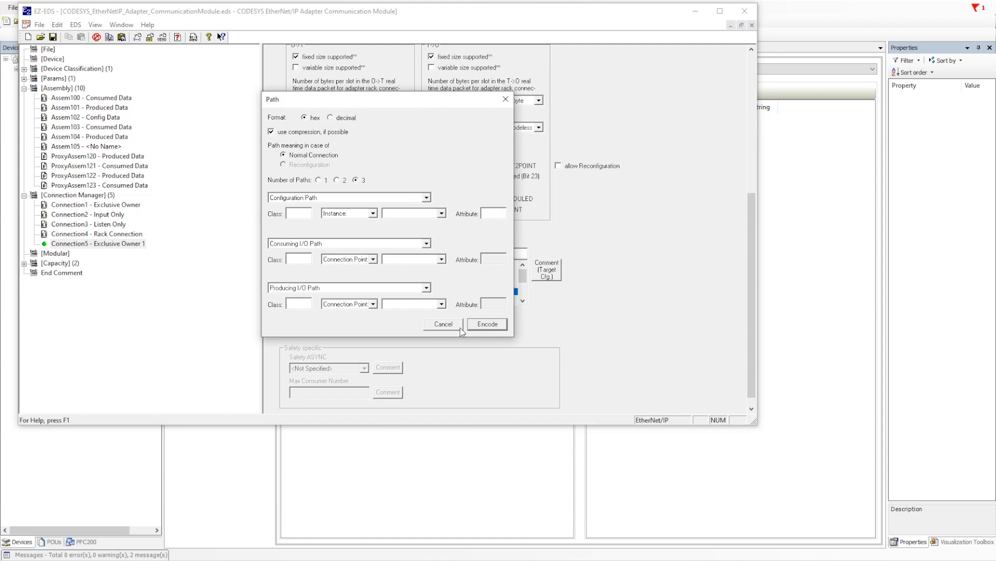
click(426, 197)
click(426, 198)
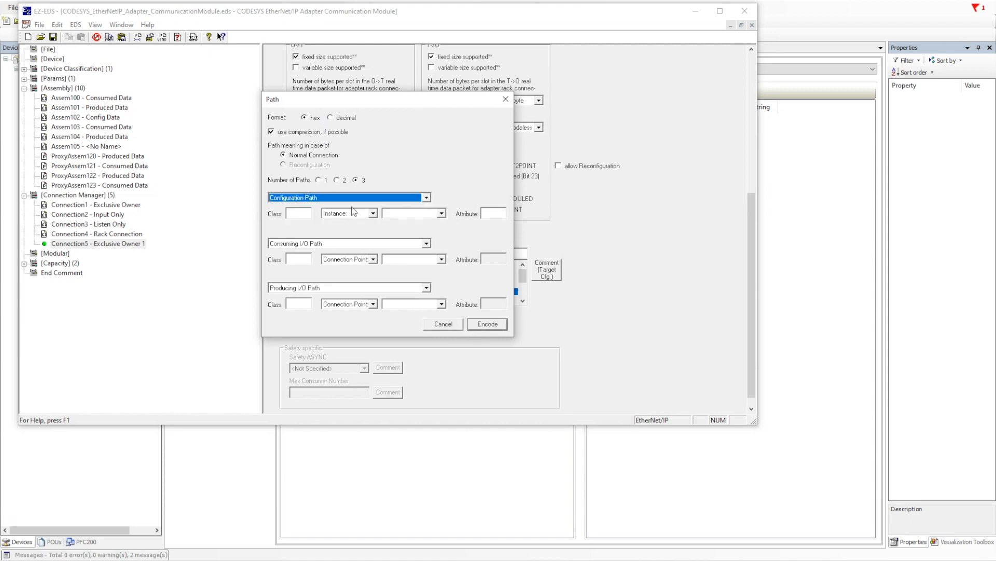
click(305, 212)
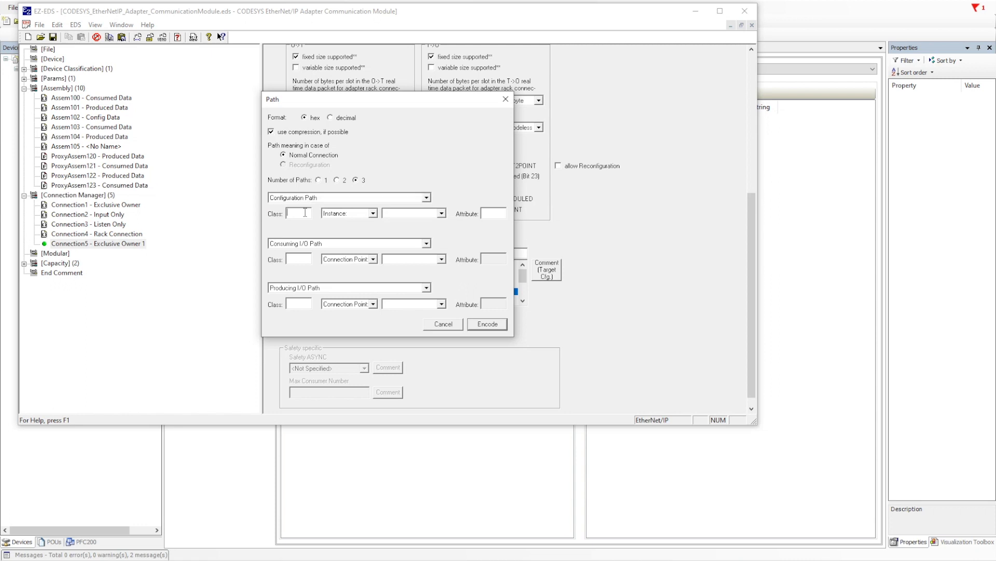
click(373, 213)
click(374, 213)
click(441, 214)
click(442, 215)
click(444, 325)
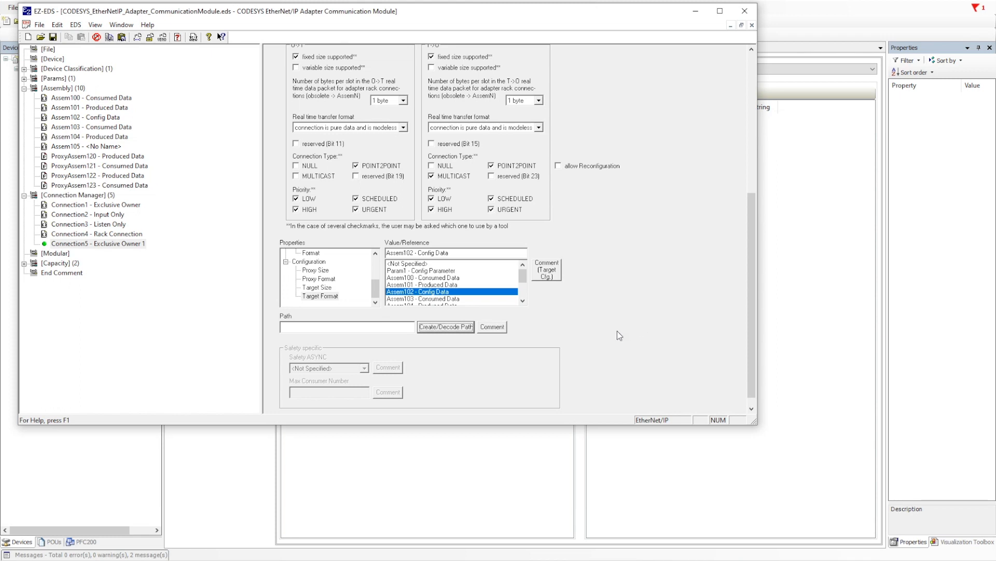
- Examine the decoded configuration, consuming and producing paths of Connection1 - Exclusive Owner
click(86, 214)
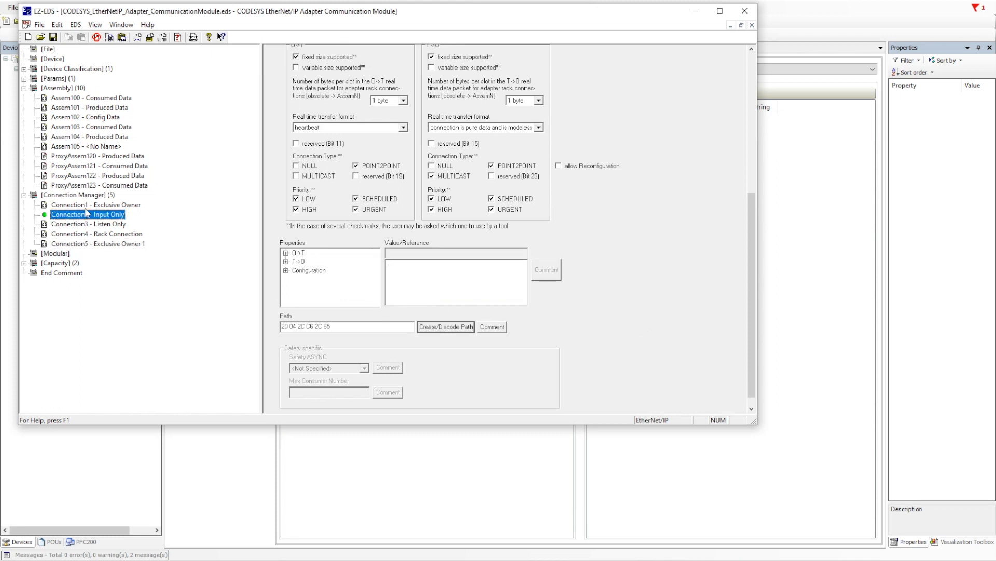
key(Up)
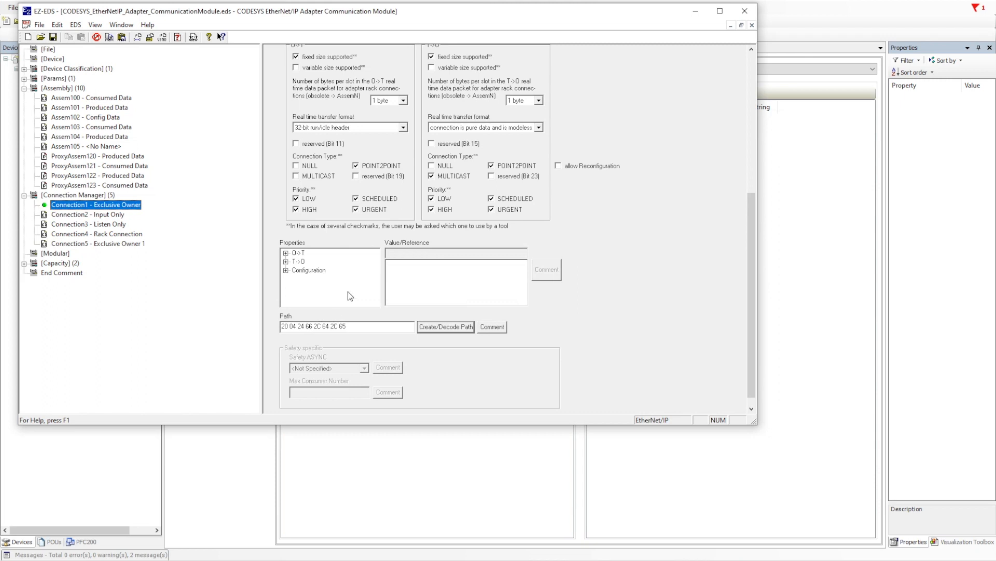
click(446, 327)
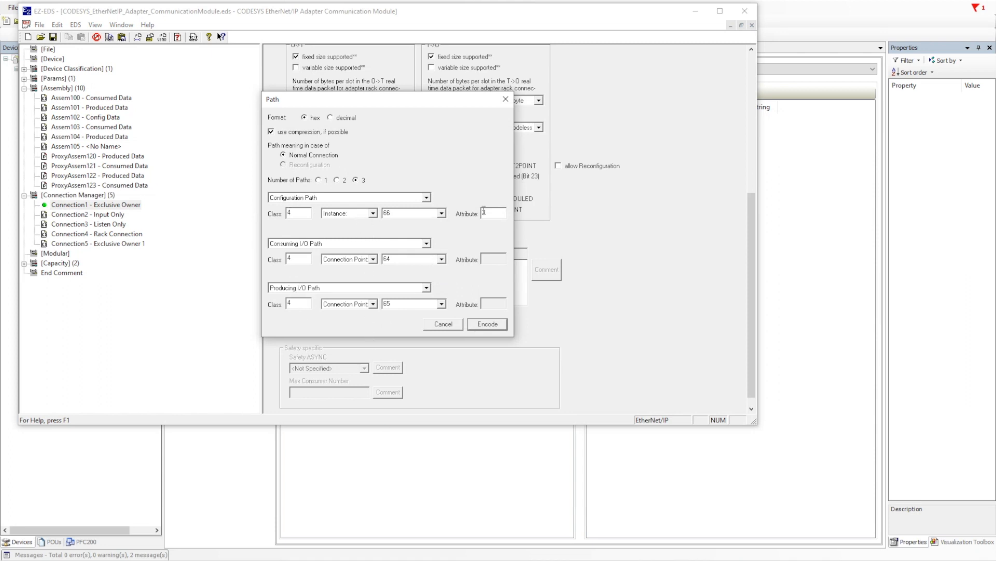
click(447, 327)
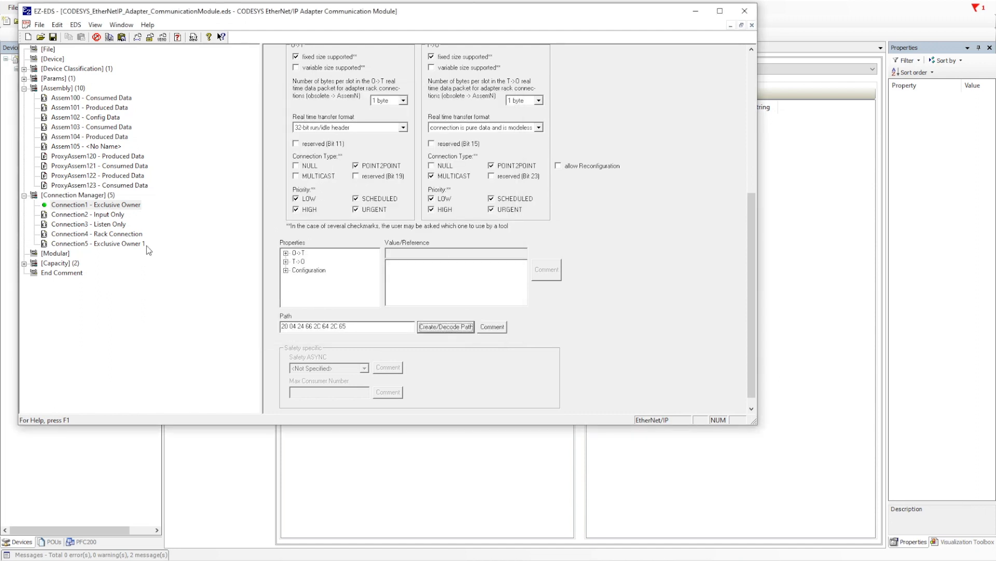
- Encode the path of Exclusive Owner 1 with class 4, configuration instance 66, consuming connection point 67 and producing connection point 68 in hex
click(112, 244)
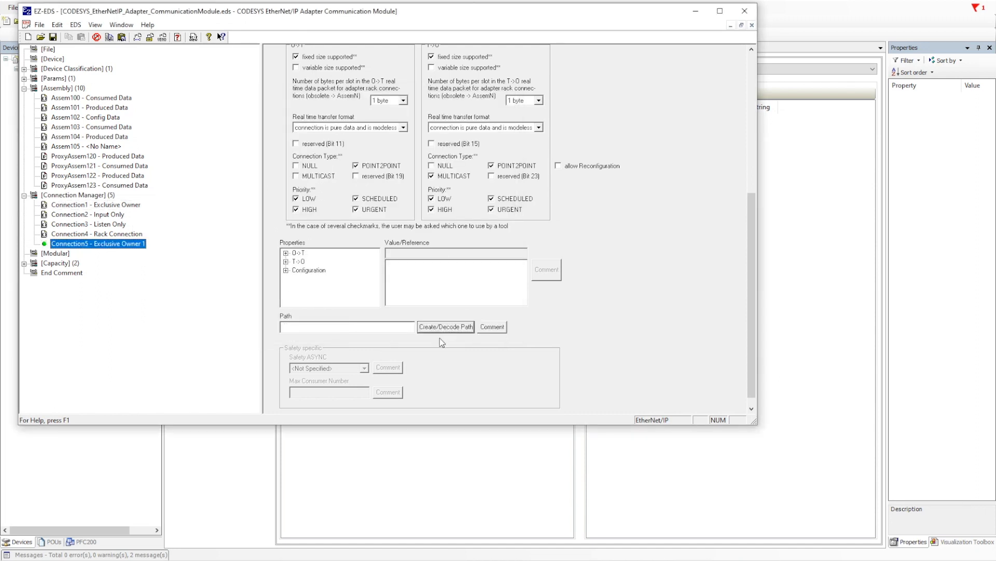
click(448, 329)
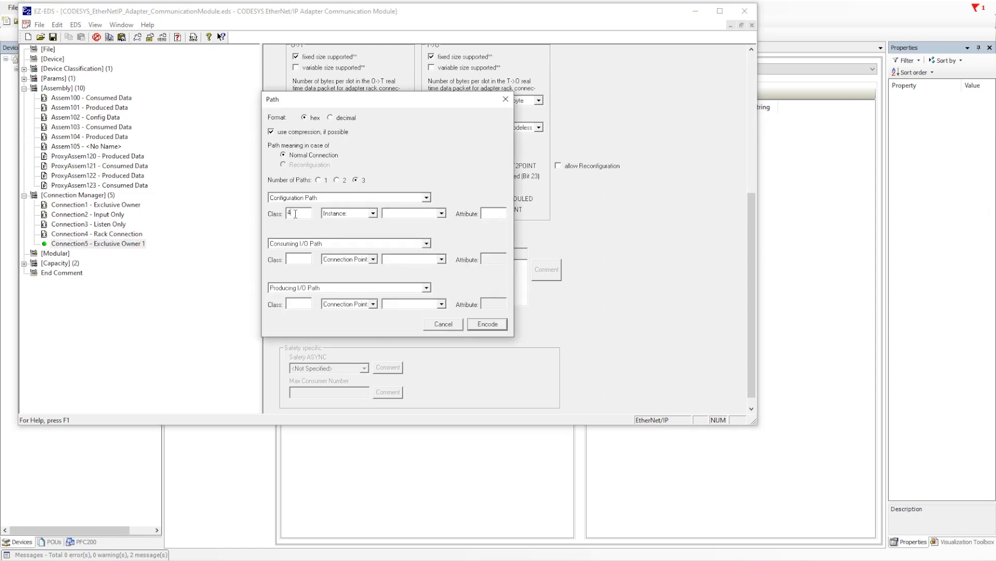
text(4)
text(6)
text(67)
text(6)
click(487, 324)
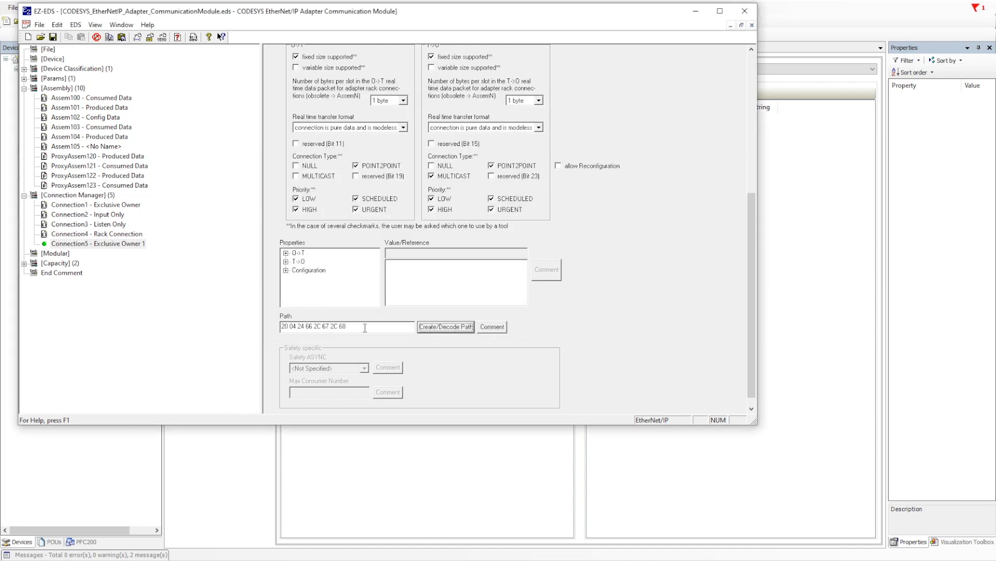
- Compare the encoded path of Exclusive Owner 1 with the decoded path of Connection1 - Exclusive Owner
drag(358, 327, 281, 327)
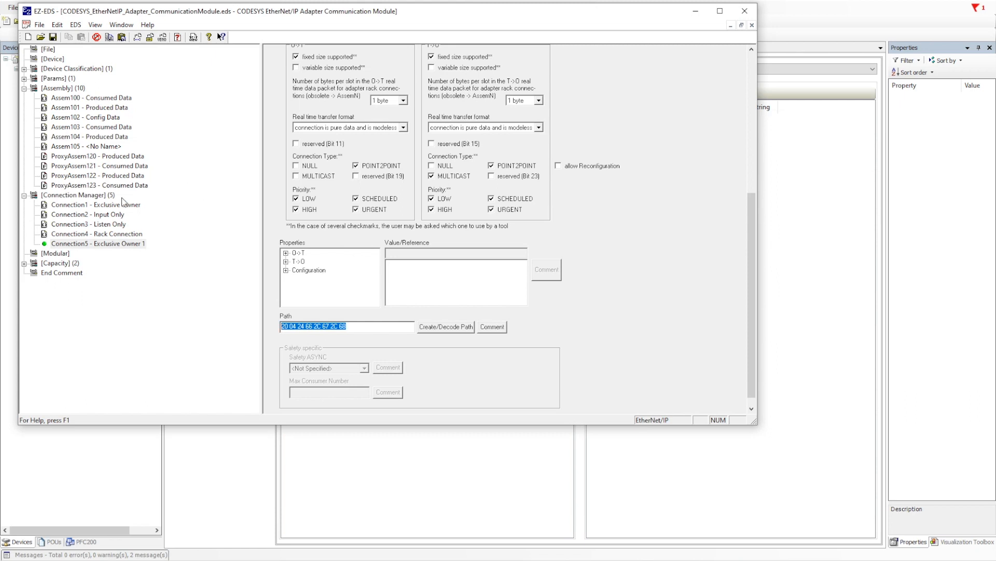
click(100, 206)
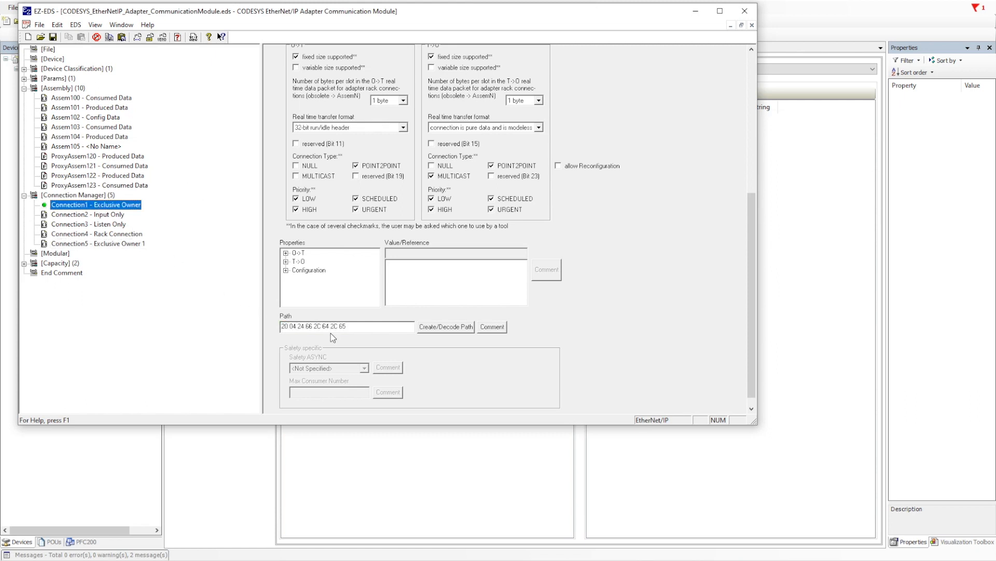
click(448, 327)
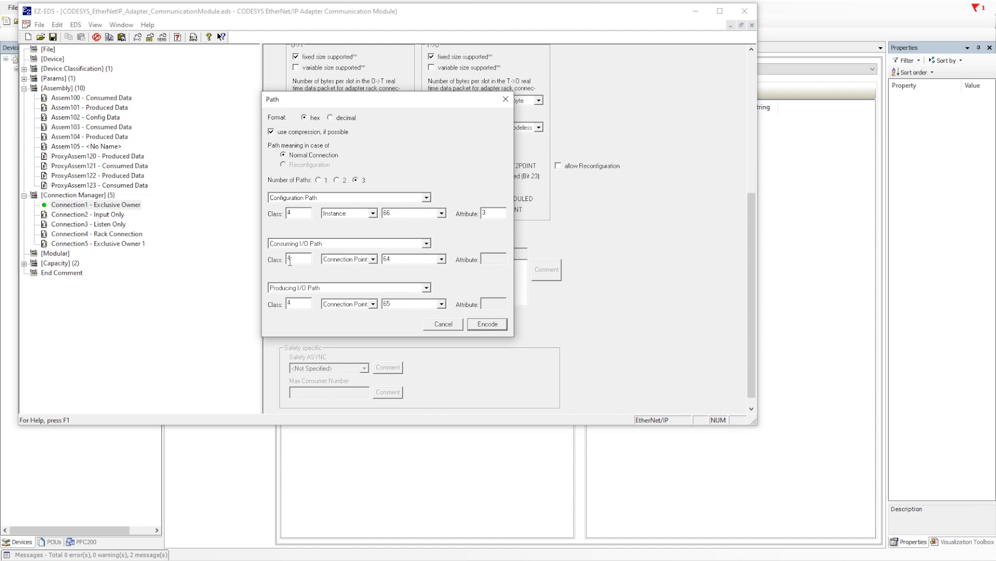
click(452, 326)
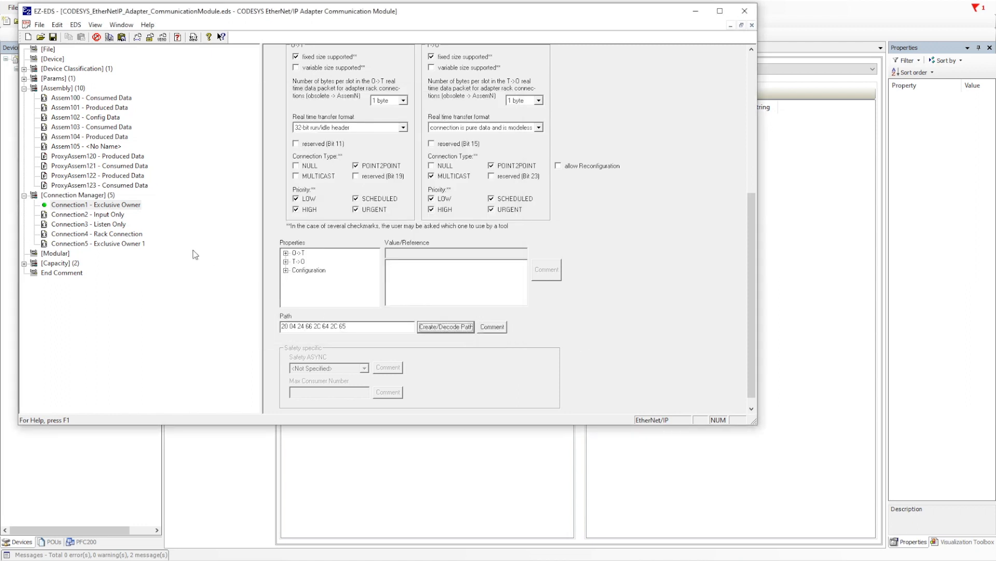
click(122, 247)
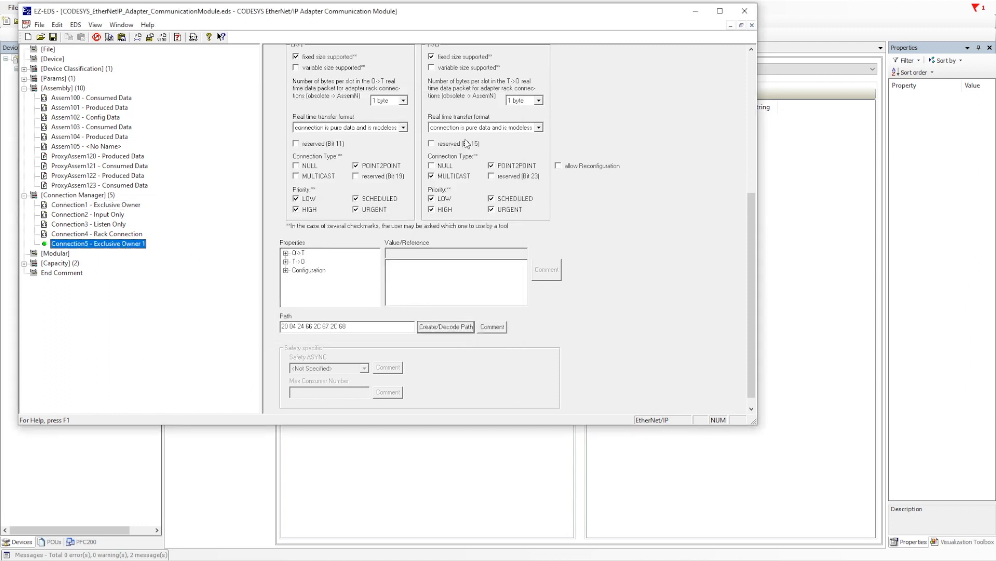
click(651, 254)
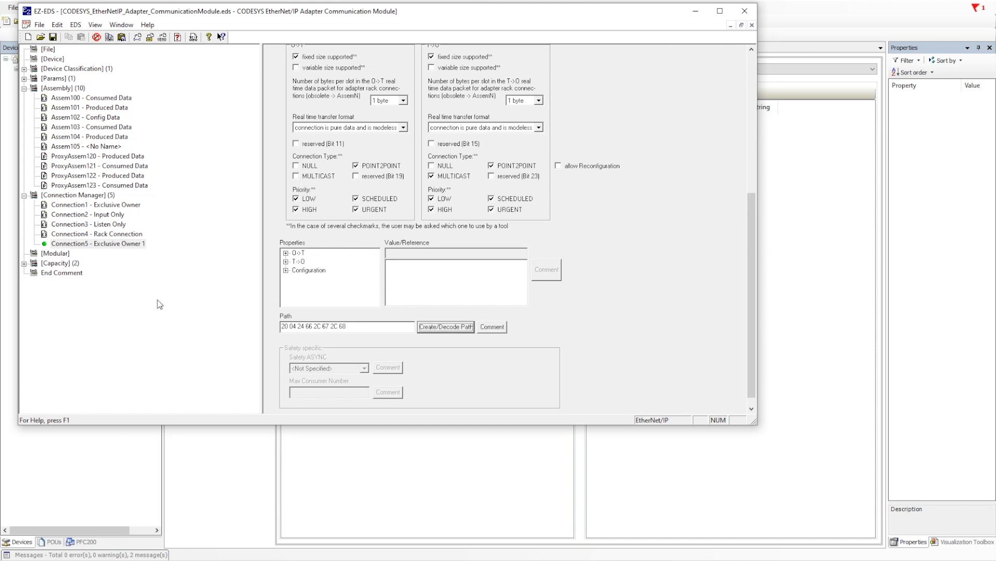
click(102, 236)
click(102, 206)
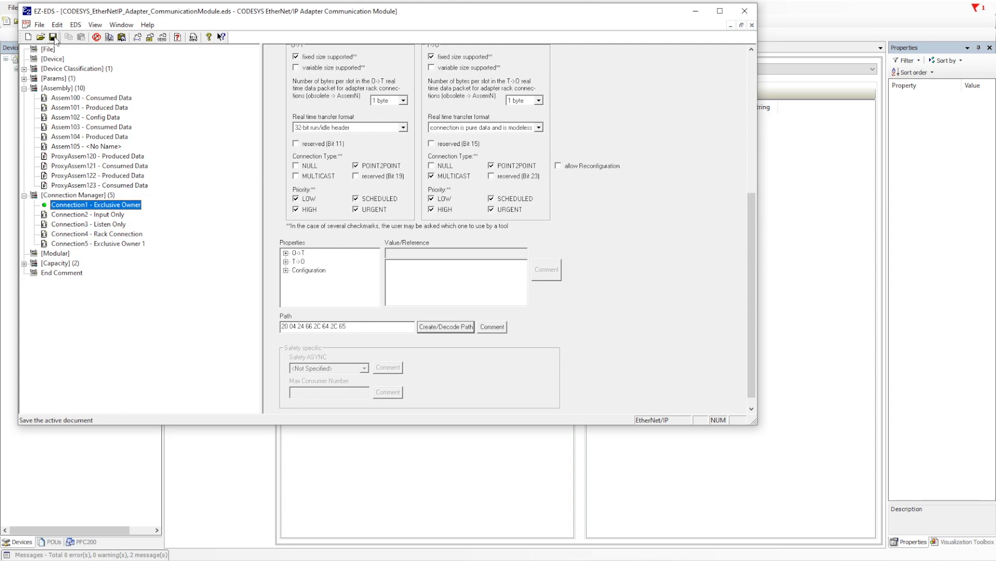
- Try to save the edited EDS file as a new file
click(39, 25)
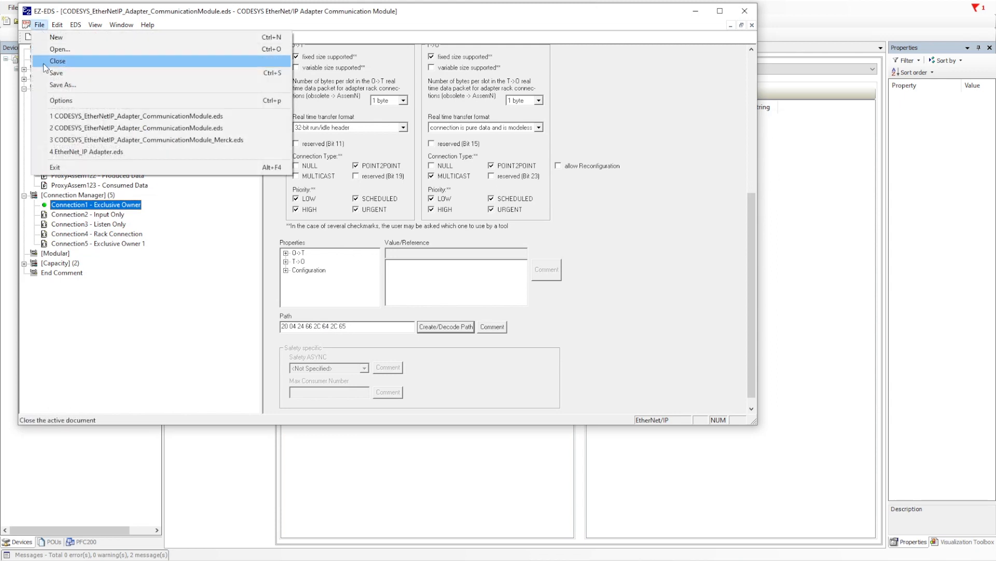
click(59, 85)
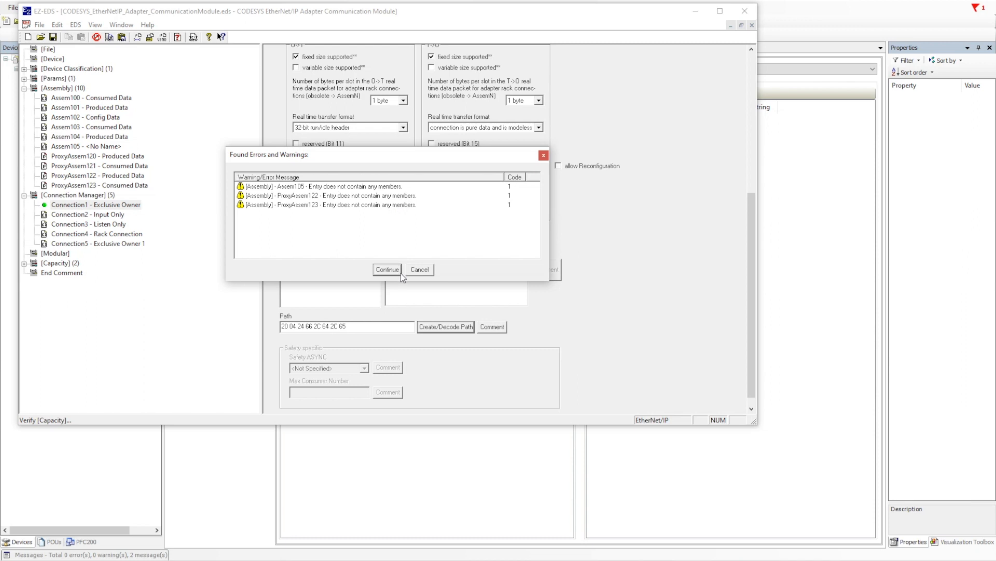
click(420, 269)
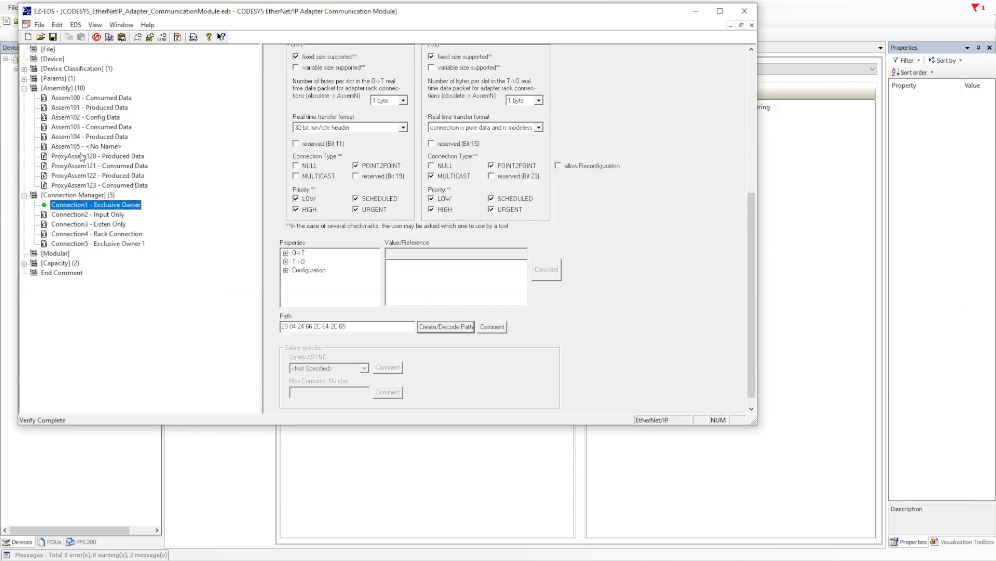
- Delete the unnamed Assem105 entry from the Assembly section
click(66, 147)
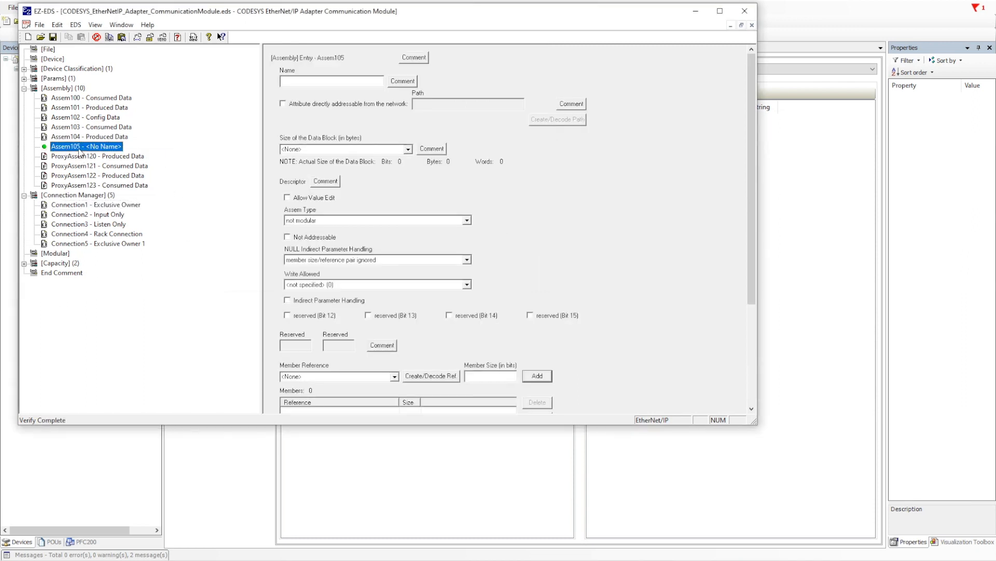
right_click(78, 149)
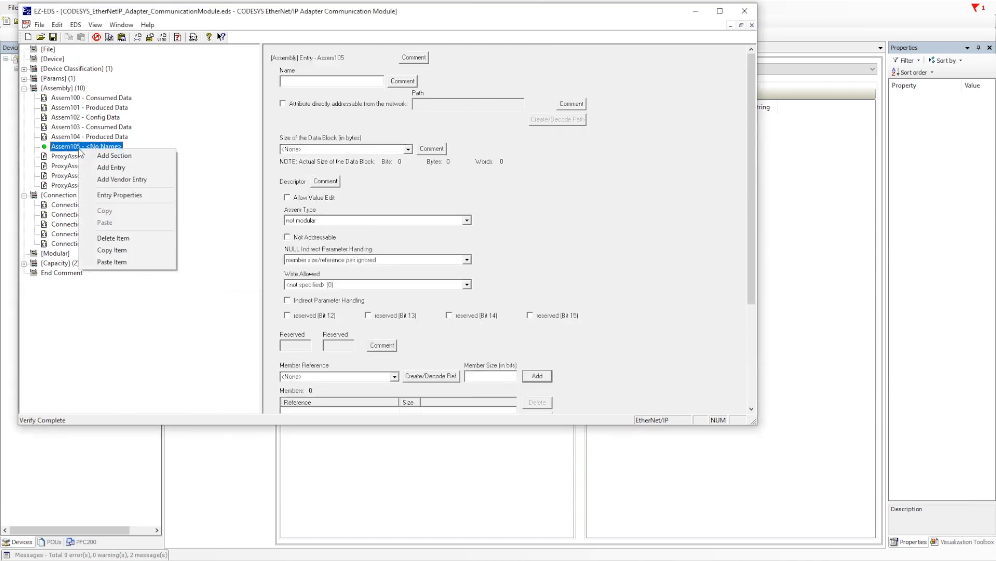
click(125, 240)
click(381, 240)
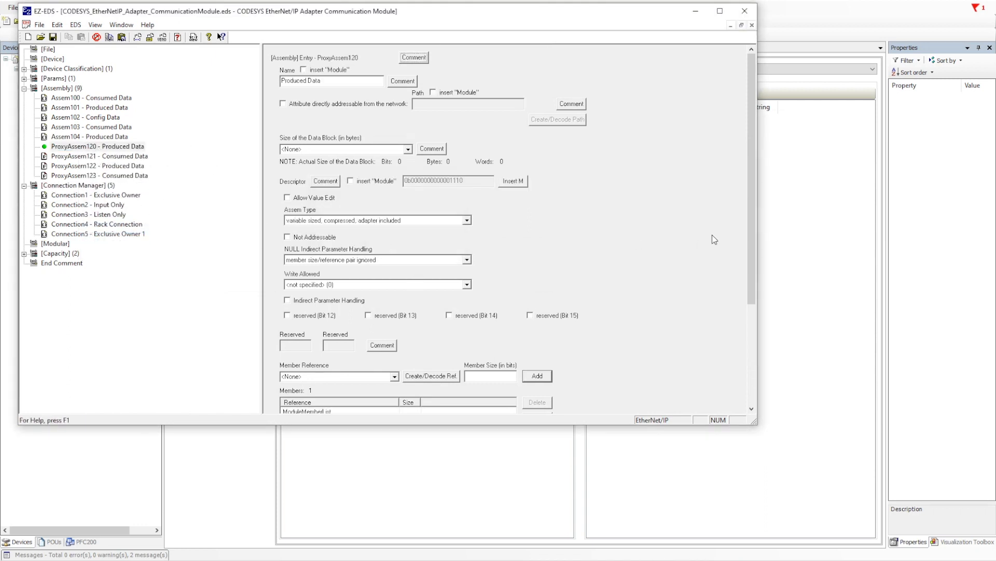
- Add ModuleMemberList as a member of the ProxyAssem122 - Produced Data assembly, as in ProxyAssem120 and ProxyAssem121
drag(752, 201, 597, 254)
click(120, 156)
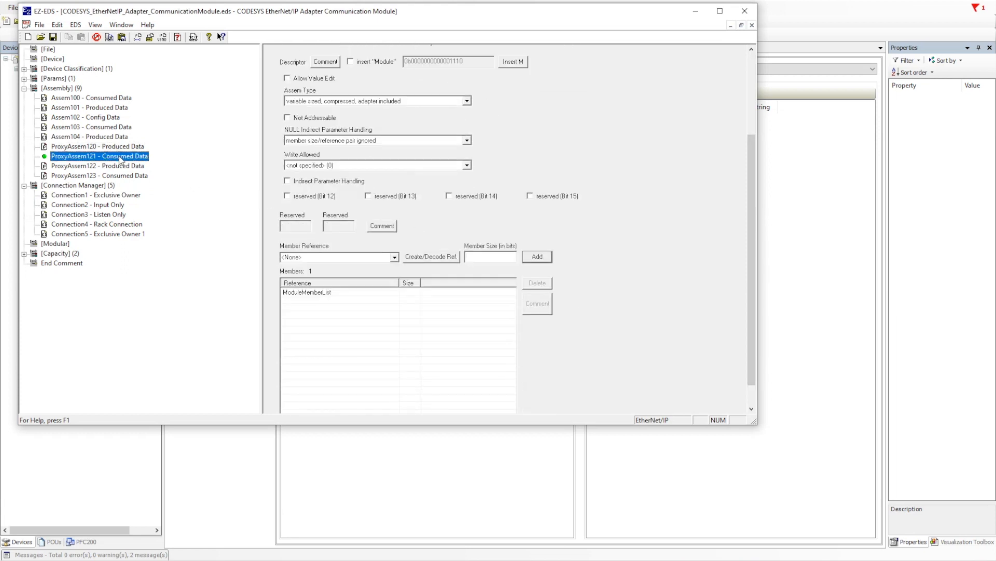
click(119, 167)
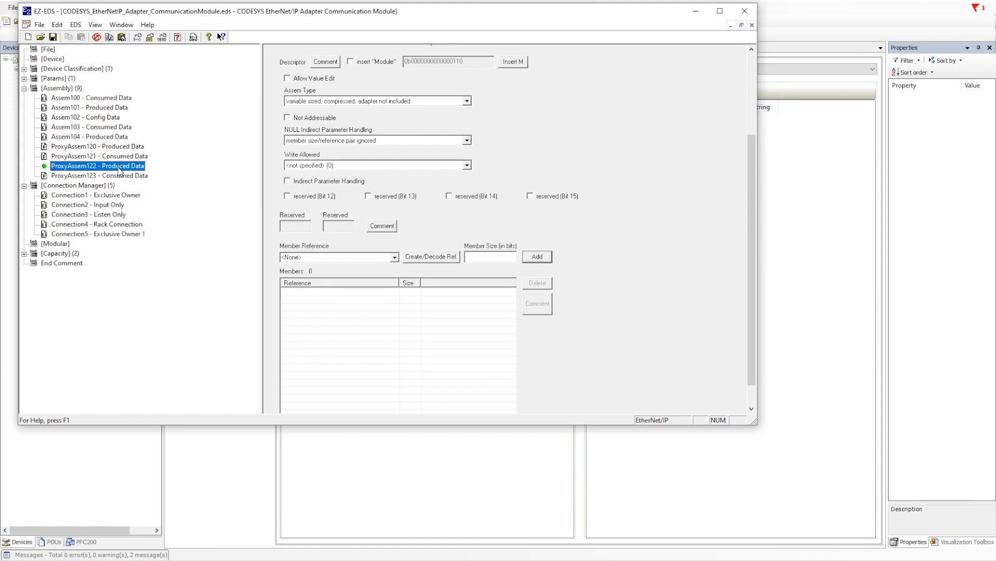
click(395, 257)
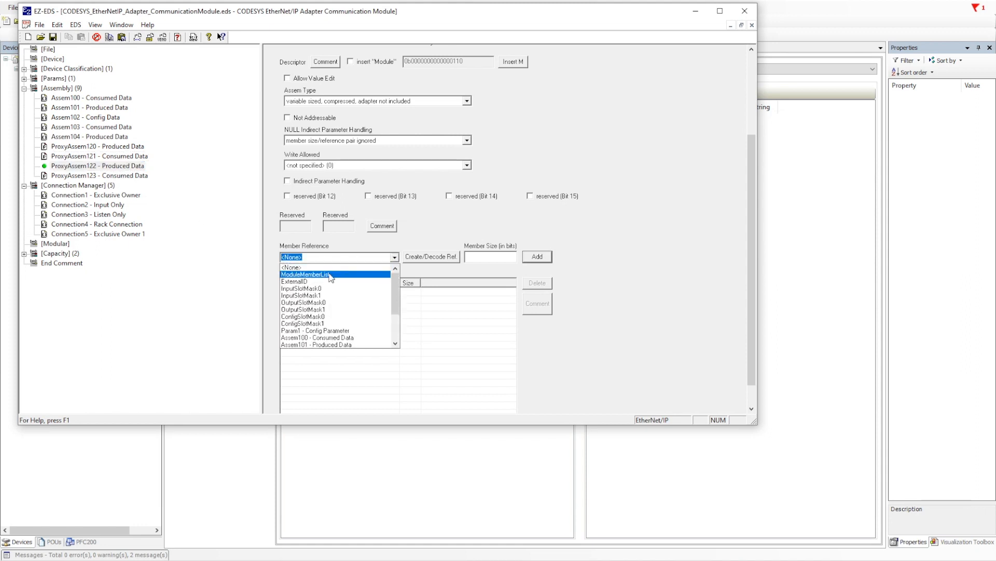
click(330, 274)
click(537, 256)
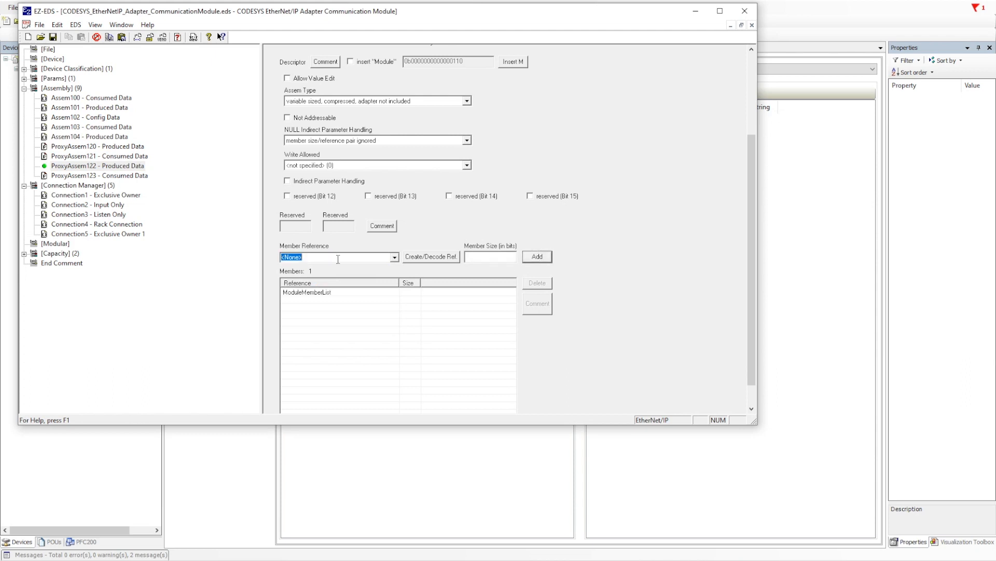
- Add ModuleMemberList as a member of the ProxyAssem123 - Consumed Data assembly
click(125, 176)
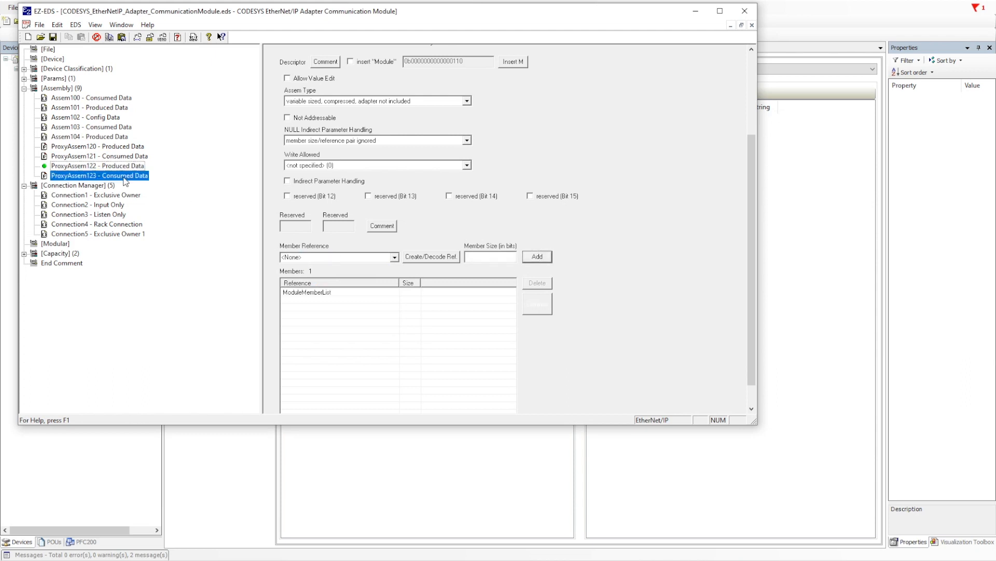
click(395, 257)
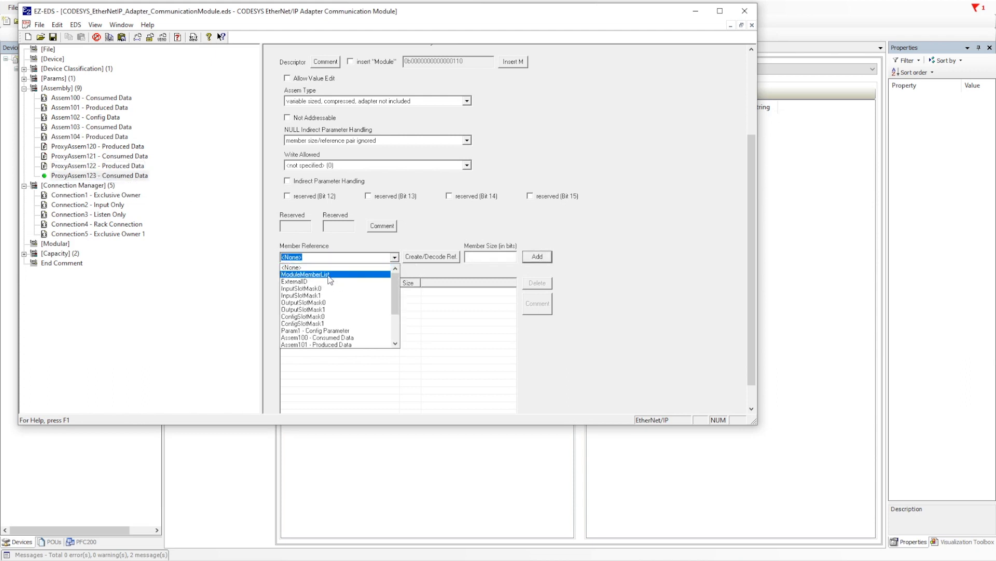
click(330, 275)
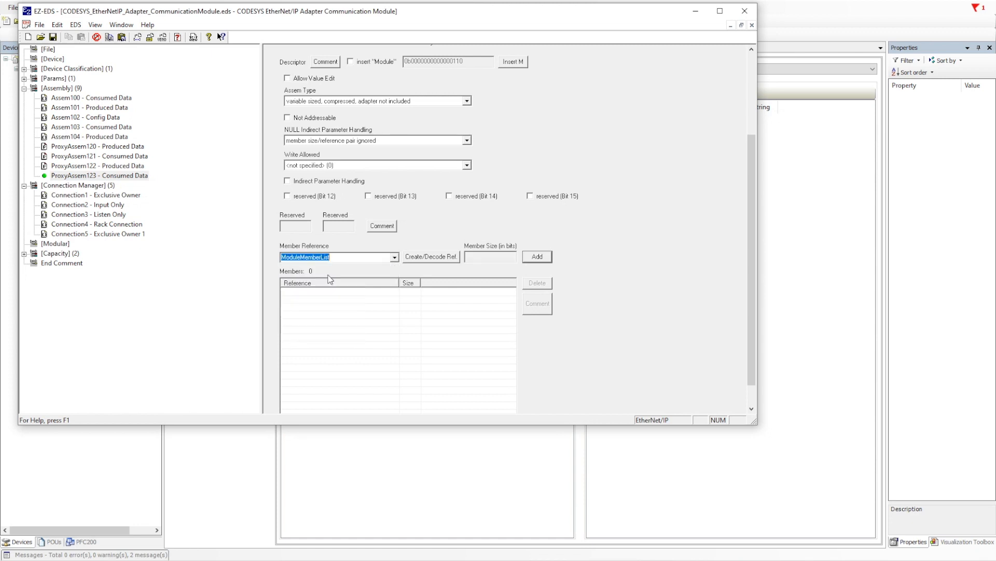
click(548, 260)
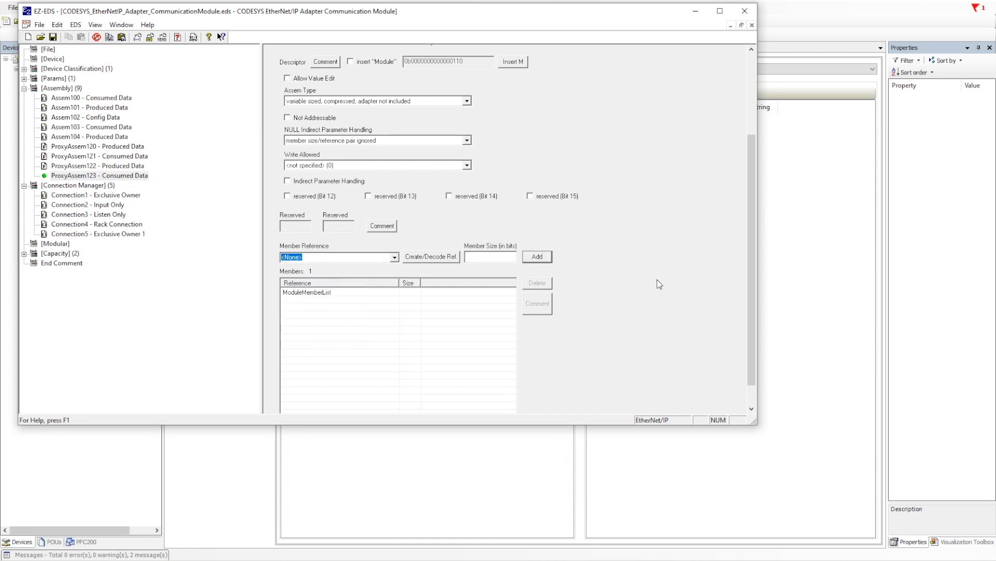
- Compare the proxy assemblies and set the Assem Type of ProxyAssem122 to "variable sized, compressed, adapter included"
click(108, 158)
click(115, 149)
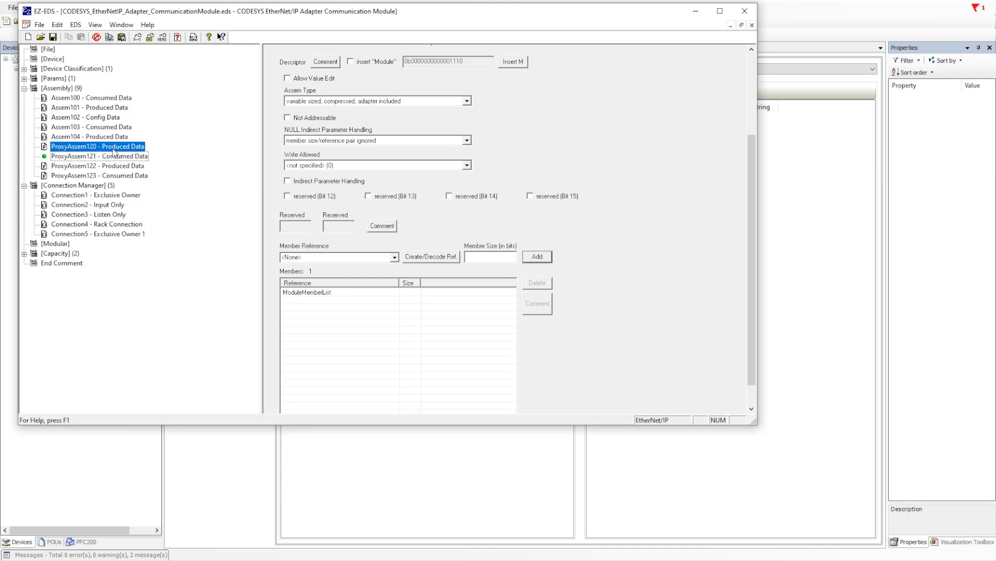
click(115, 178)
click(116, 168)
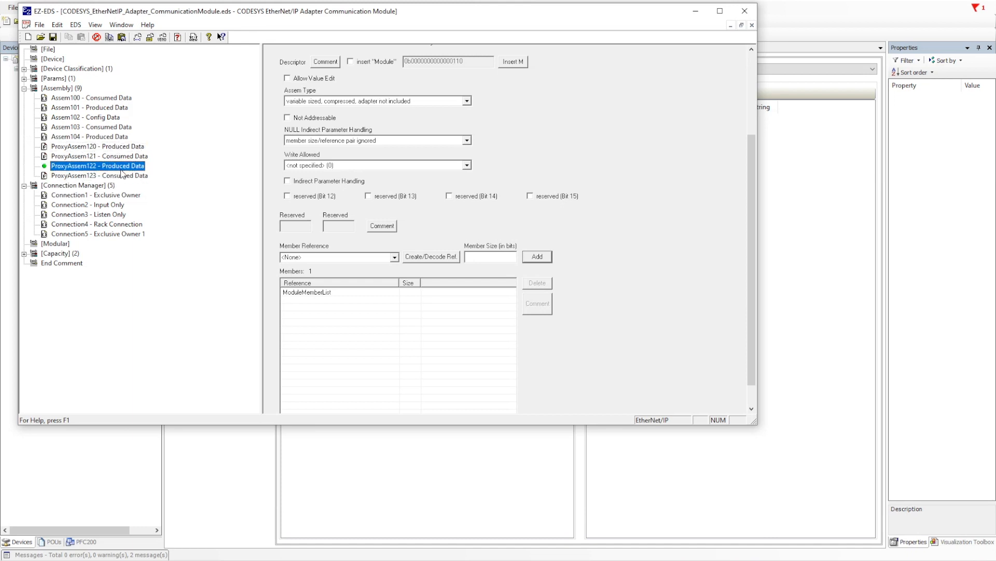
click(125, 148)
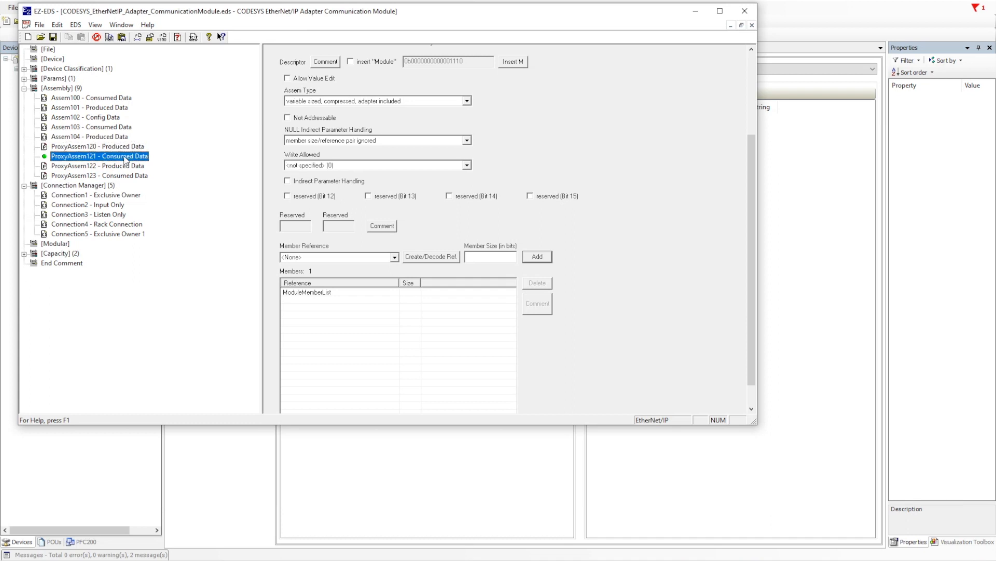
click(125, 166)
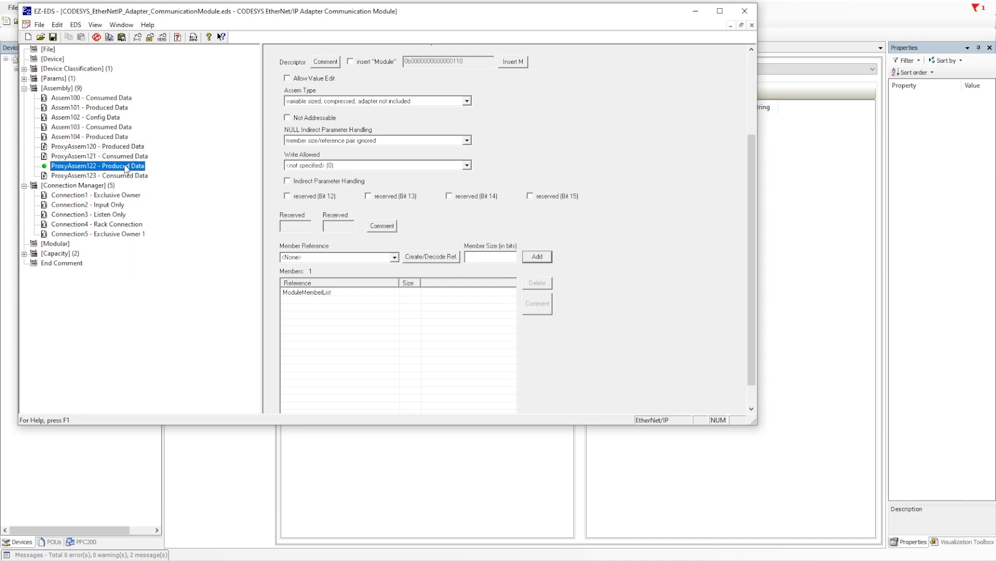
click(468, 100)
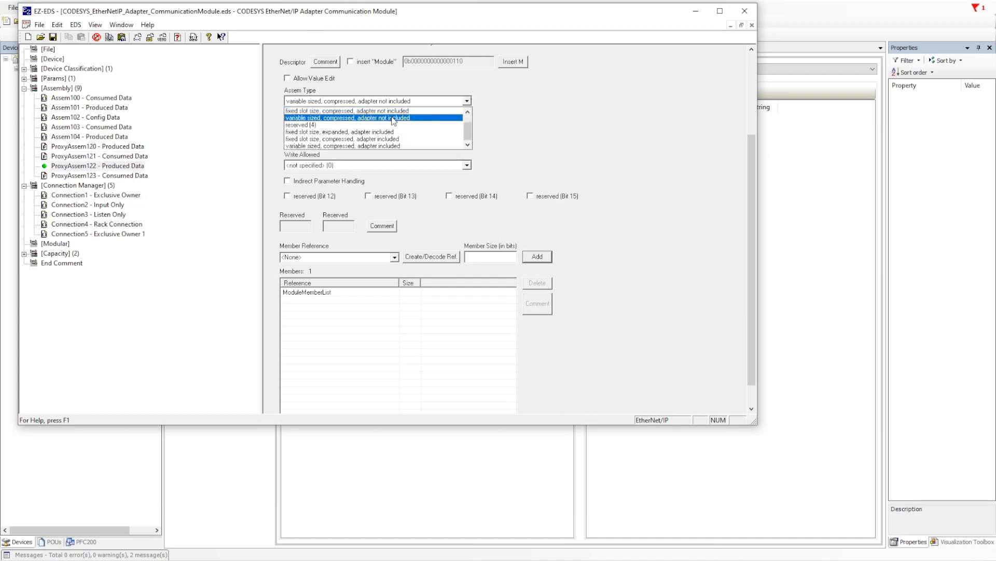
click(388, 146)
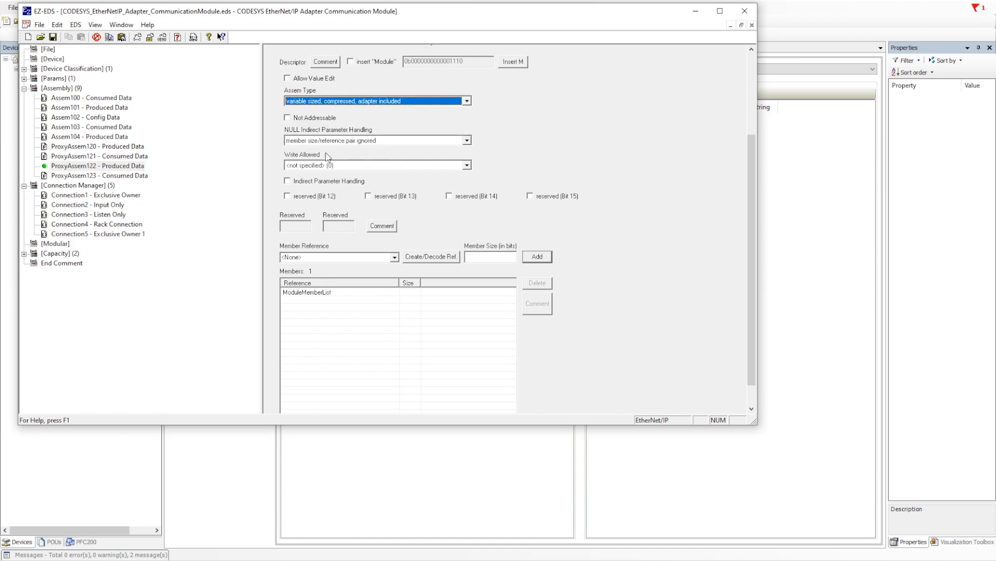
- Set the Assem Type of ProxyAssem123 to "variable sized, compressed, adapter included"
click(99, 175)
click(457, 101)
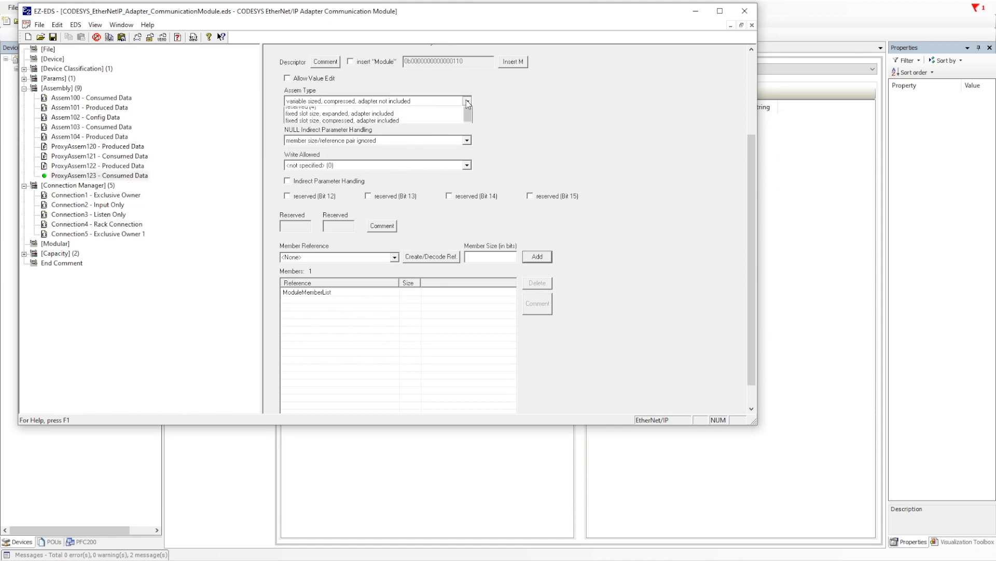
click(457, 148)
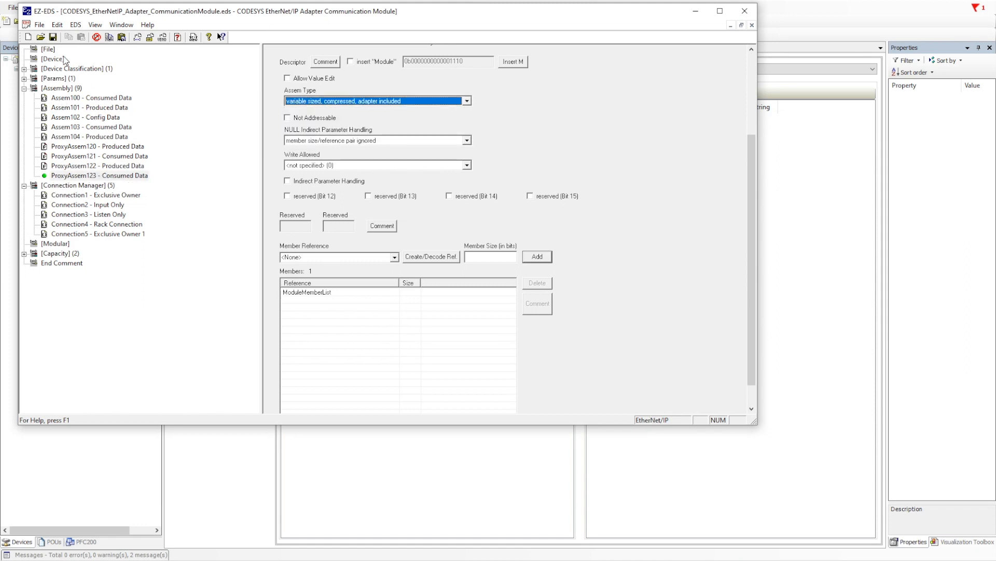
- Start saving the EDS under a chosen name and duplicate the existing CODESYS_EtherNetIP_Adapter_CommunicationModule.eds in the CodesysAdpater folder as a backup
click(39, 25)
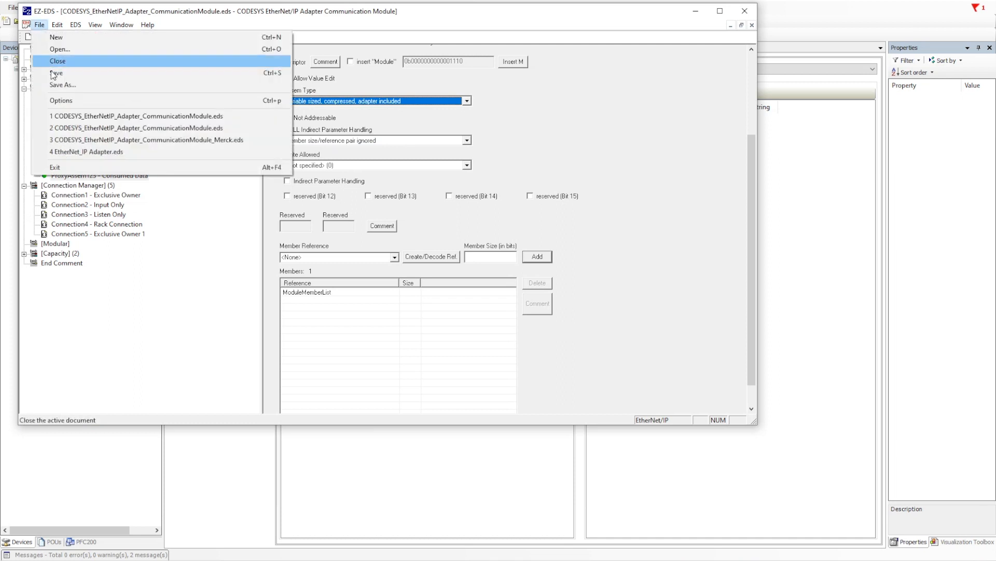
click(57, 85)
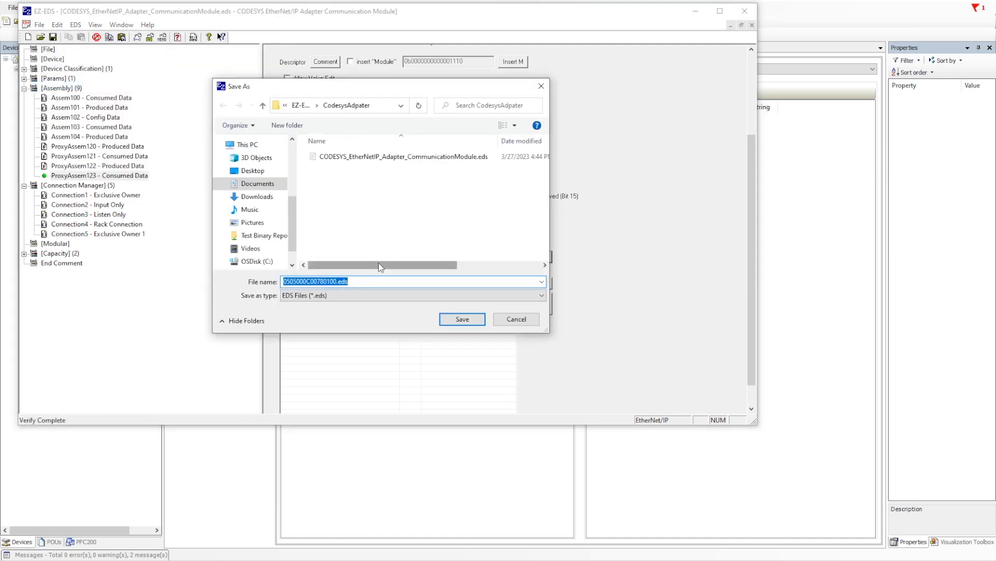
click(369, 157)
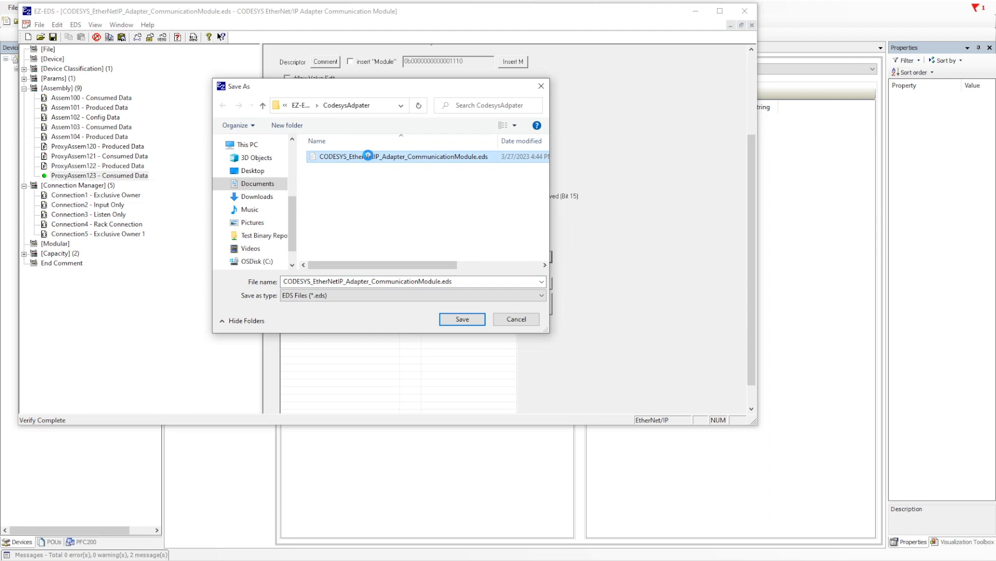
right_click(368, 155)
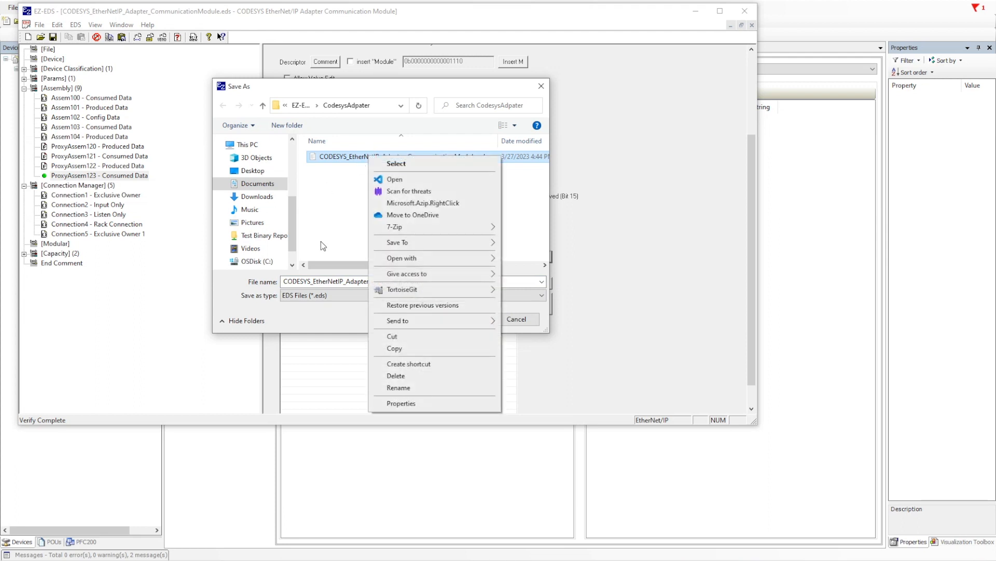
click(399, 349)
click(368, 236)
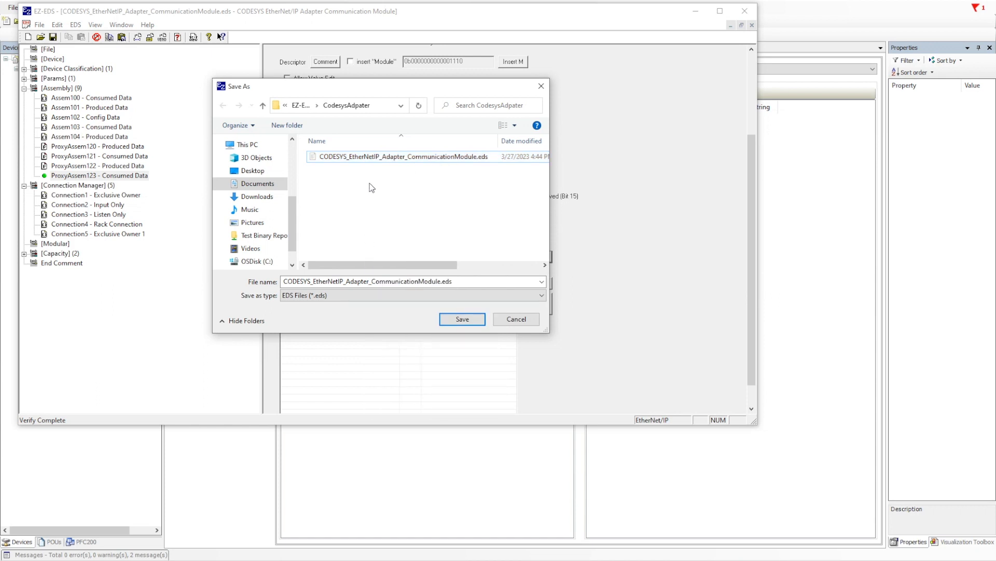
right_click(372, 187)
click(392, 244)
- Save the edited EDS over CODESYS_EtherNetIP_Adapter_CommunicationModule.eds in the CodesysAdpater folder, replacing the existing file
click(397, 170)
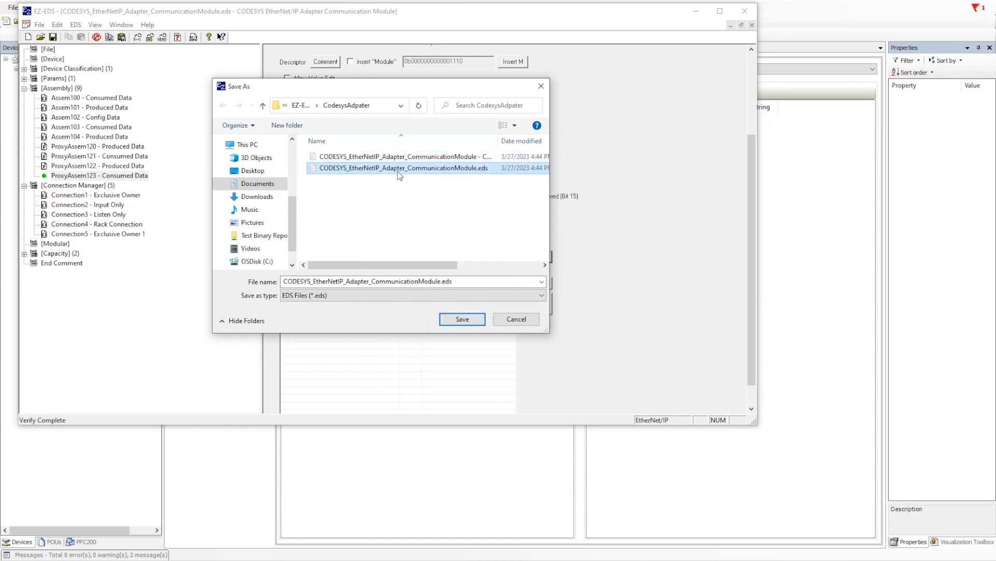
click(461, 317)
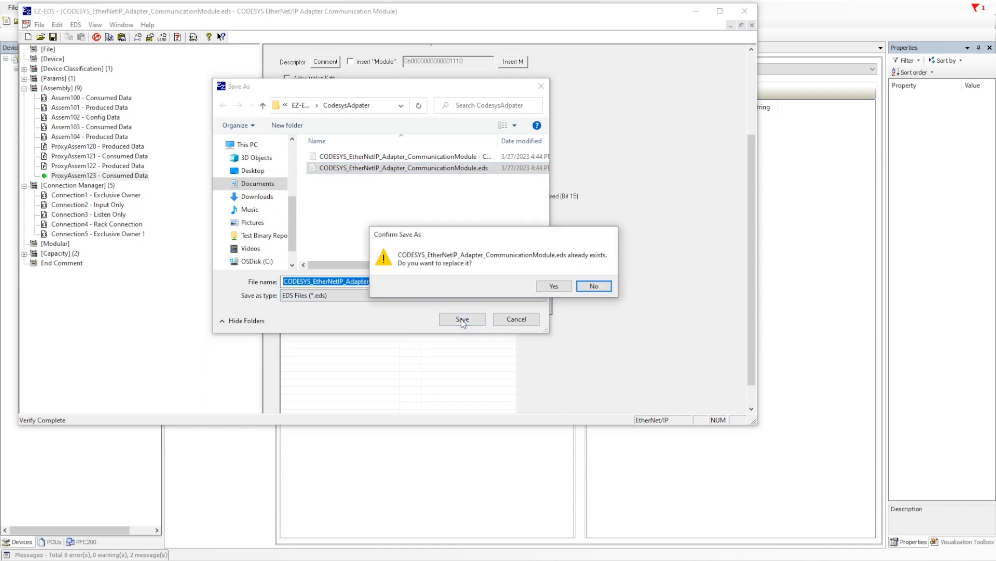
click(554, 286)
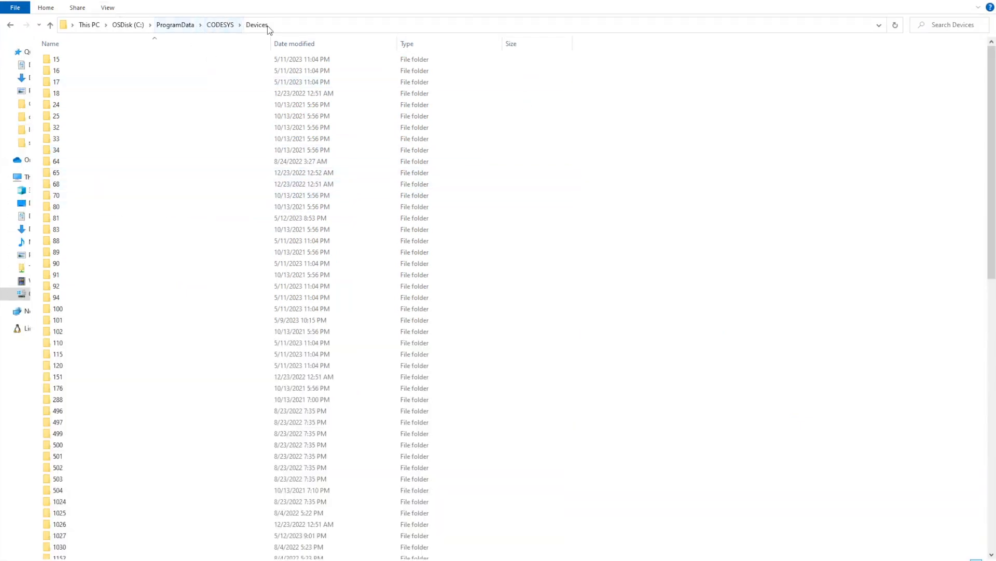
- In File Explorer, go to CODESYS\Devices\120\1006 1016\4.3.0.0 and duplicate CODESYS_EtherNetIP_Adapter_CommunicationModule.eds as a backup
click(55, 368)
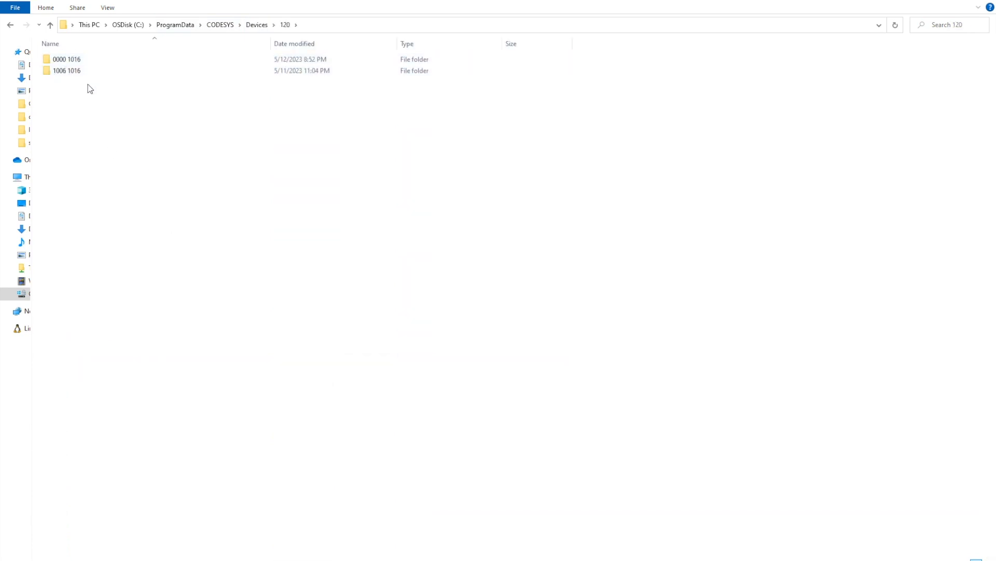
double_click(69, 74)
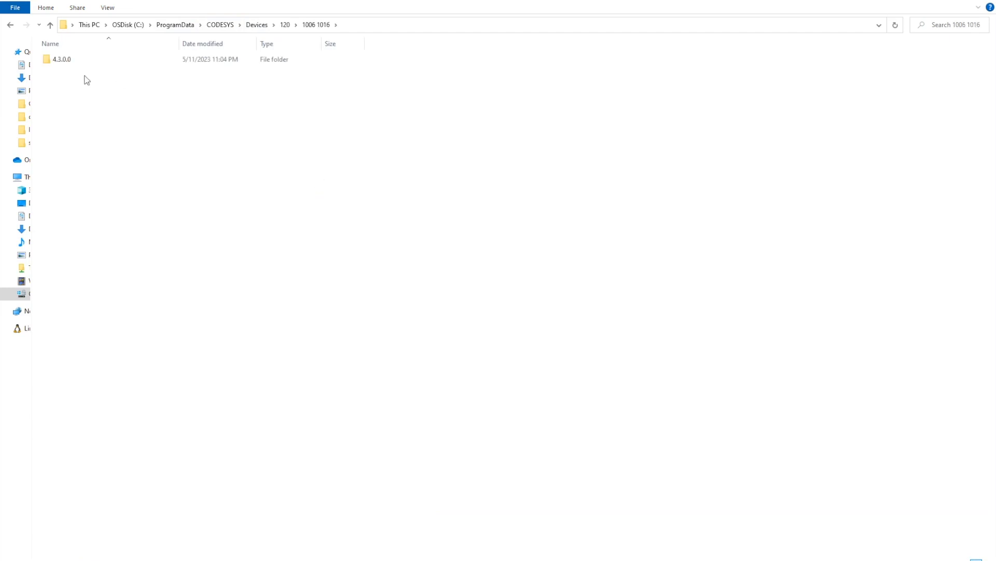
double_click(64, 59)
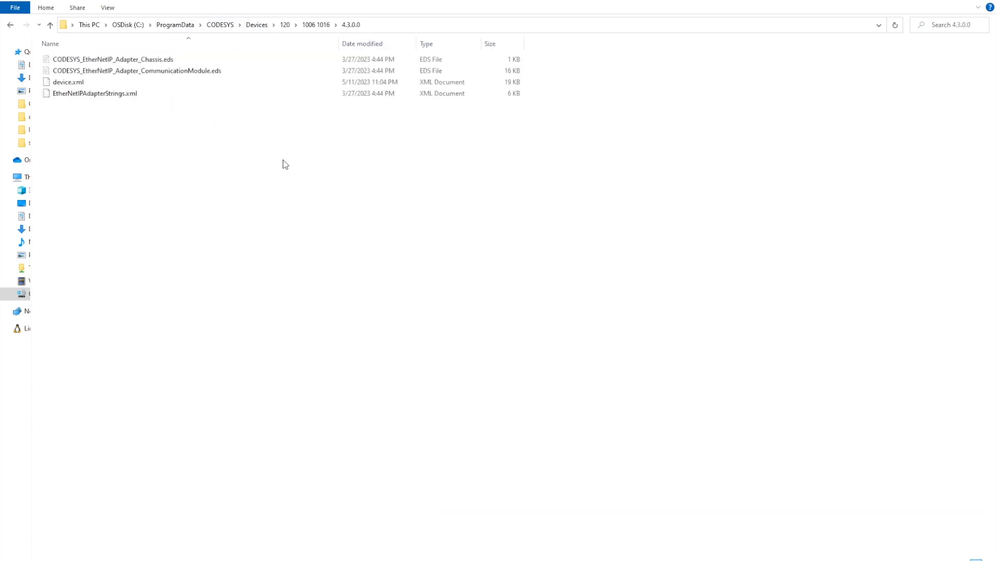
click(151, 77)
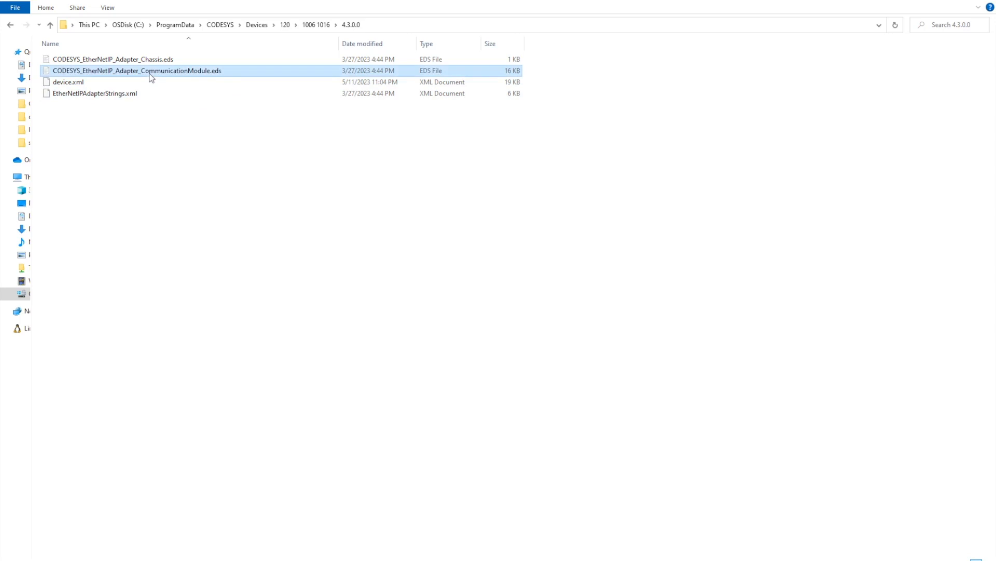
key(ctrl+v)
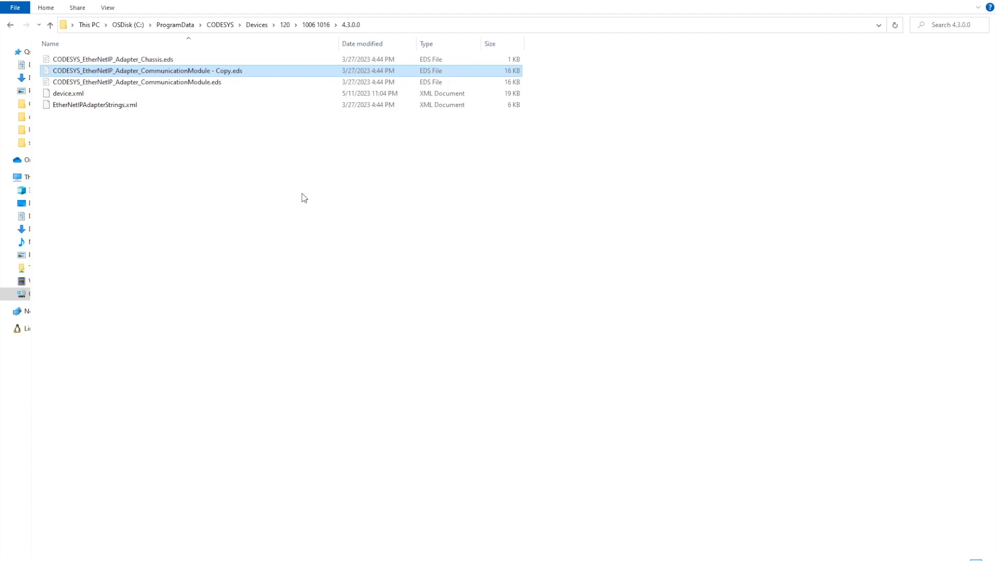
- Select the original CODESYS_EtherNetIP_Adapter_CommunicationModule.eds and open the pinned quick-access folder in a new window
click(759, 277)
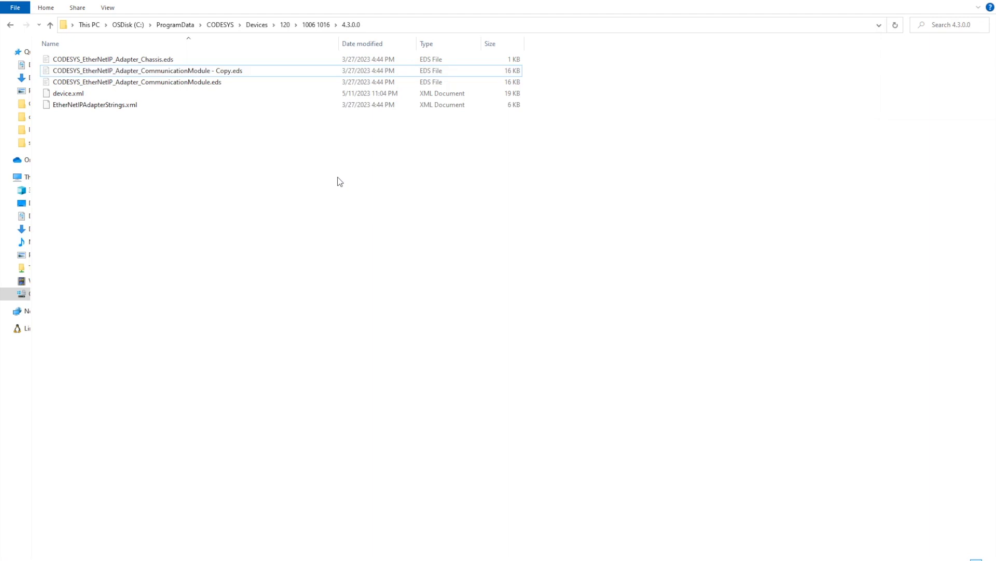
click(171, 82)
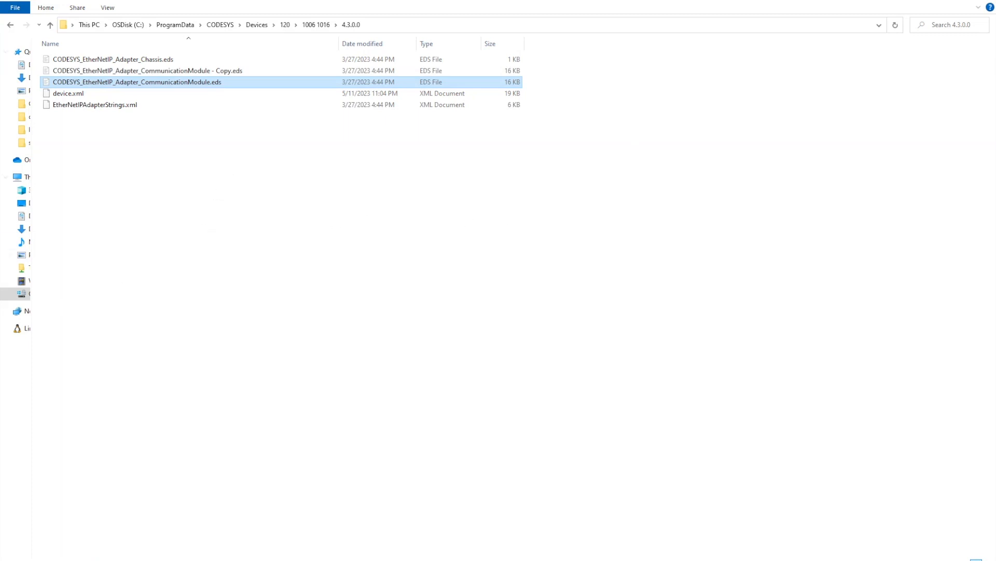
right_click(20, 109)
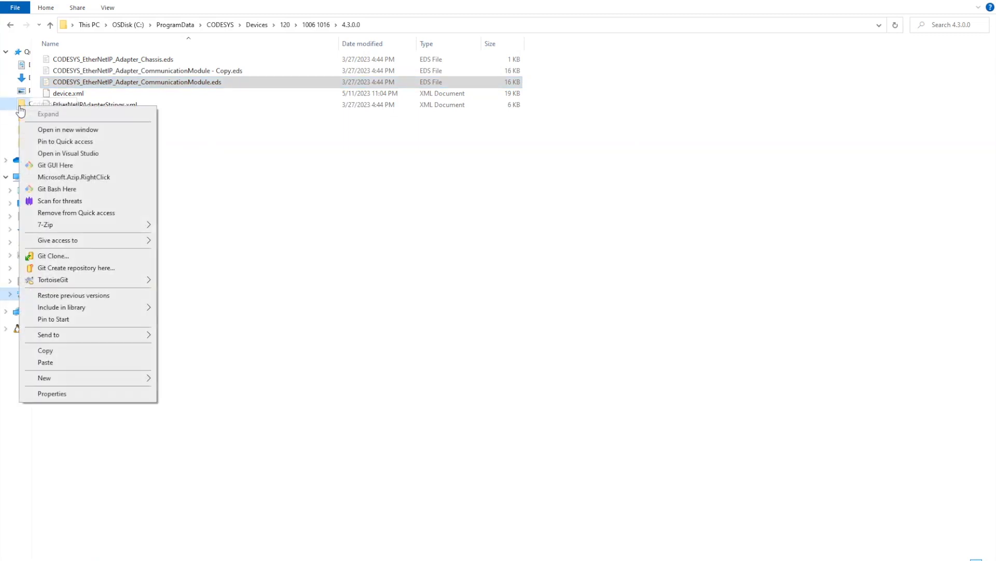
click(55, 129)
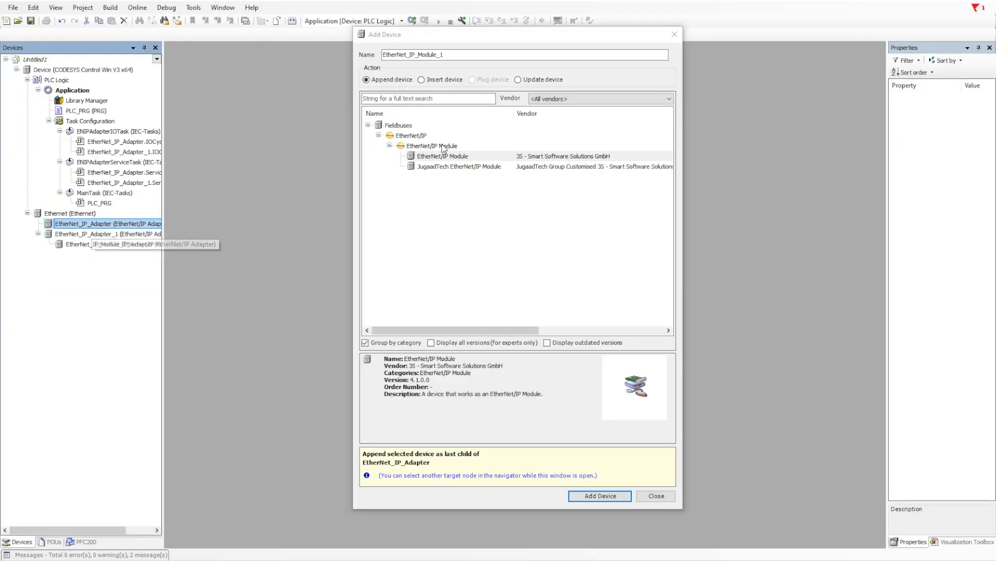
- In CODESYS, append the 3S - Smart Software Solutions GmbH EtherNet/IP Module to EtherNet_IP_Adapter and select the new module
click(444, 157)
click(611, 493)
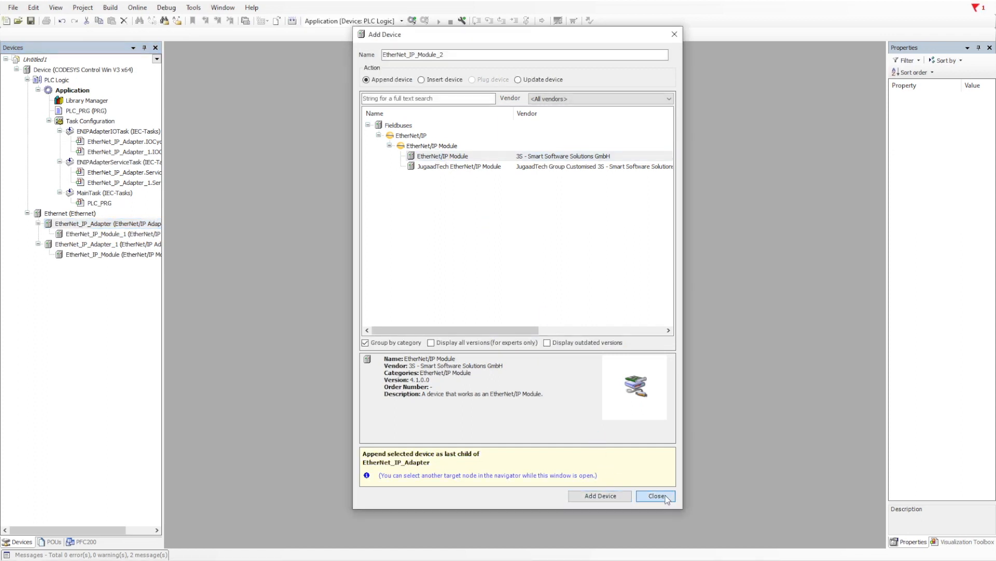
click(666, 496)
click(95, 233)
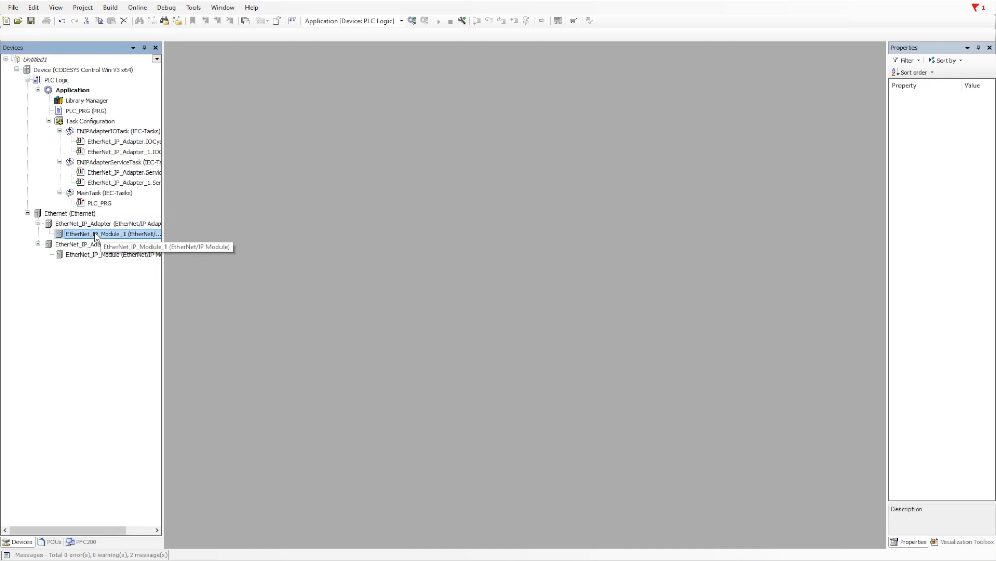
- Open EtherNet_IP_Module_1 and check the assemblies offered for its Consuming Assembly
double_click(94, 233)
click(491, 70)
click(492, 71)
- Open EtherNet_IP_Module under EtherNet_IP_Adapter_1 and set its Consuming Assembly to Consumed Data (Instance 16#67)
double_click(110, 254)
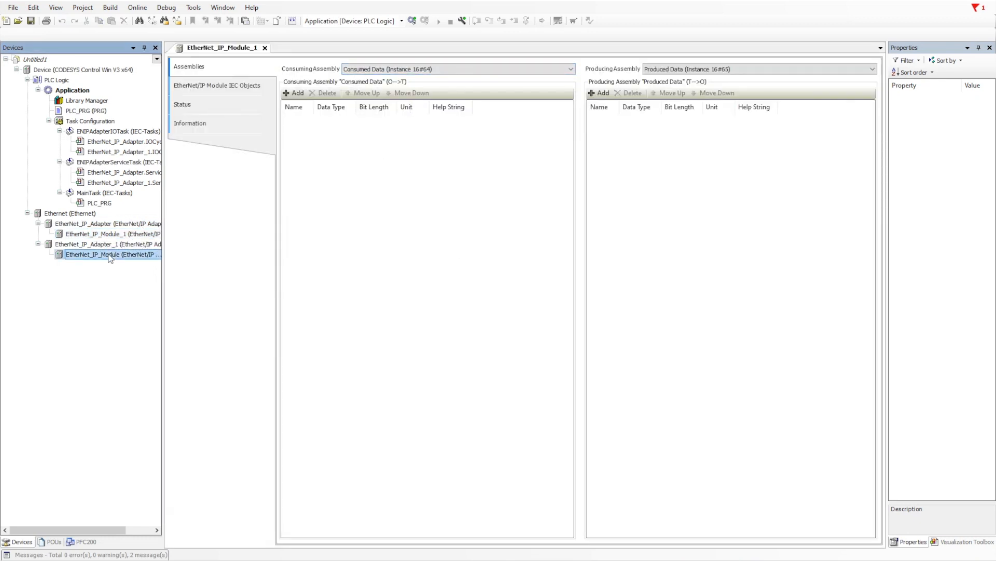
click(514, 72)
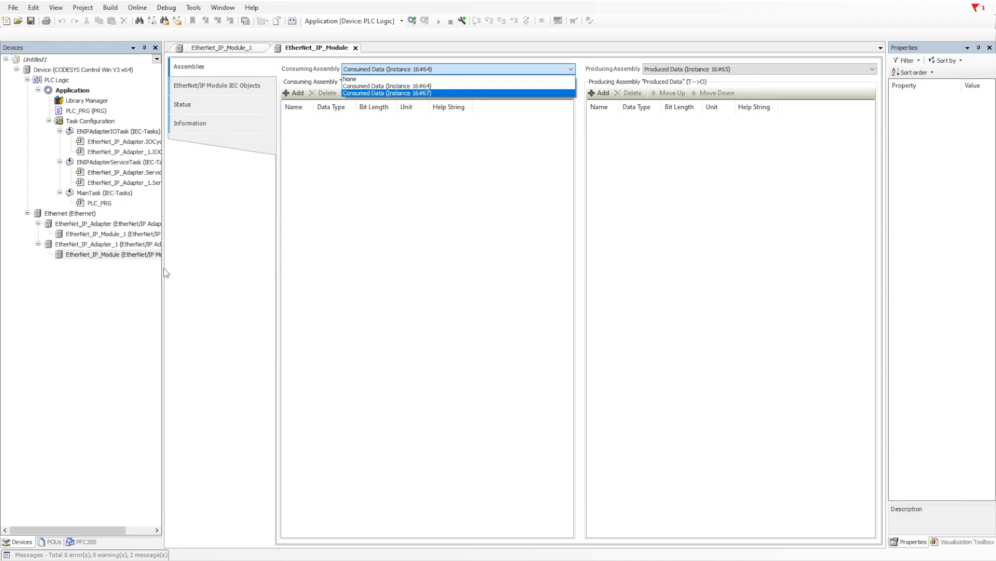
click(428, 88)
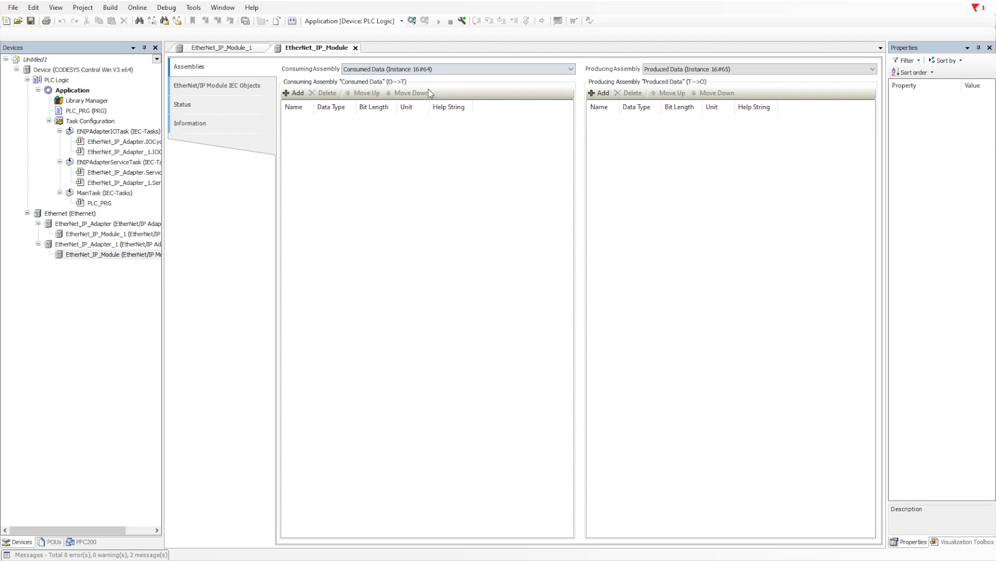
click(460, 73)
click(438, 92)
- In File Explorer, go to CODESYS\Devices\120\0000 1016\4.4.1.0 and widen the Name column to read the full EDS file names
mouse_move(995, 76)
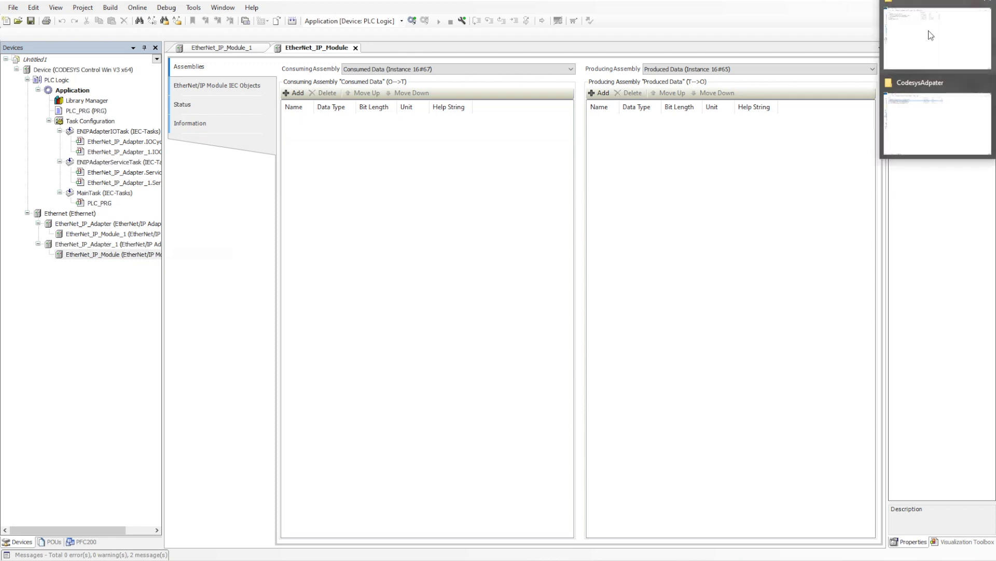
click(925, 49)
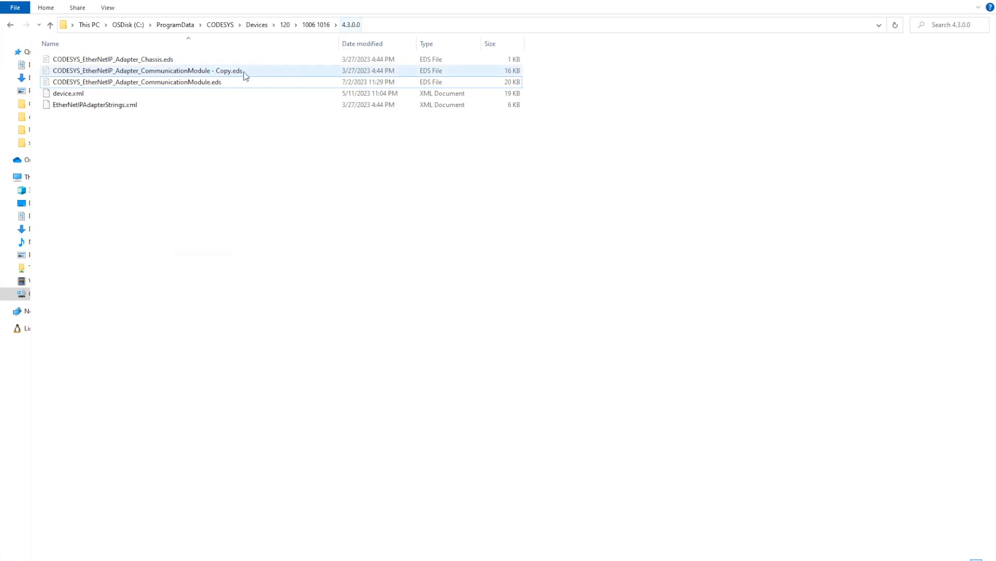
click(321, 27)
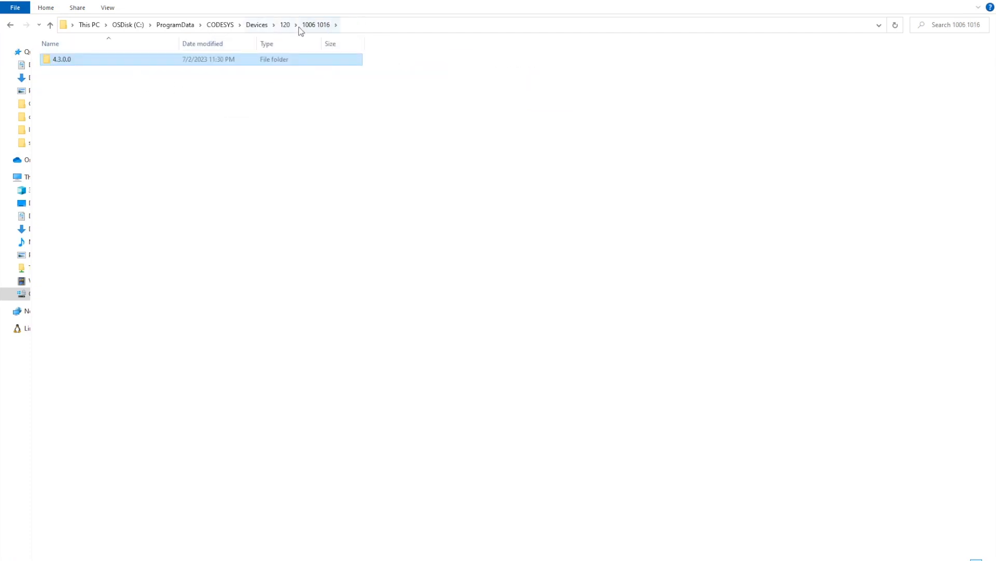
click(286, 26)
double_click(84, 62)
click(59, 107)
double_click(60, 107)
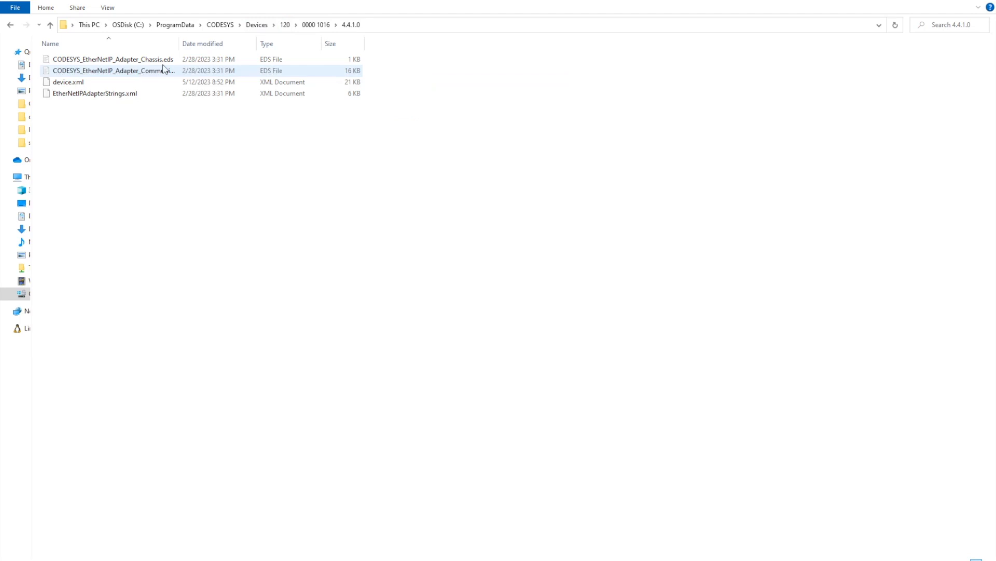
drag(181, 44, 288, 44)
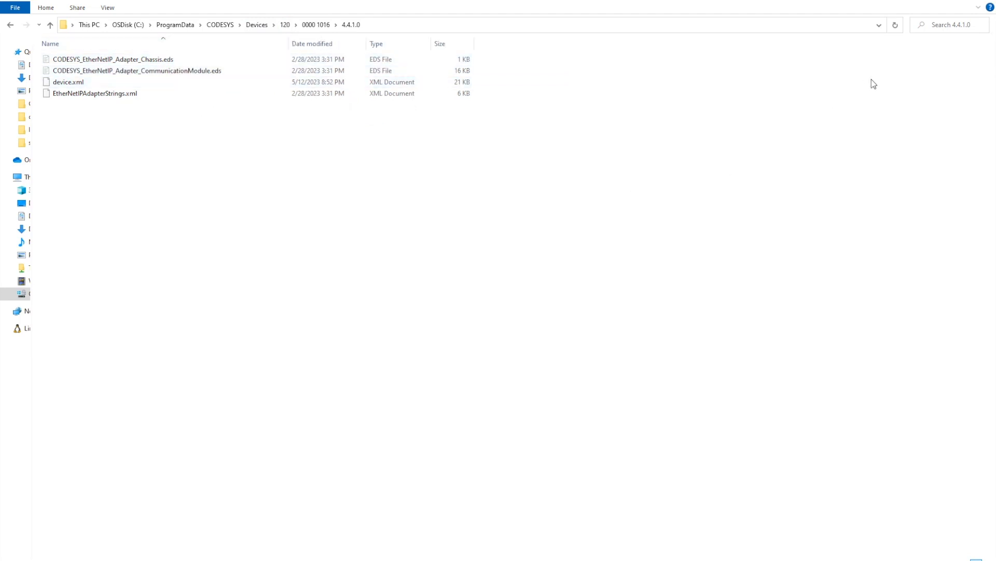
- Back in CODESYS, check the Consuming and Producing Assembly choices of EtherNet_IP_Module, leaving both selections as they are
key(alt+Tab)
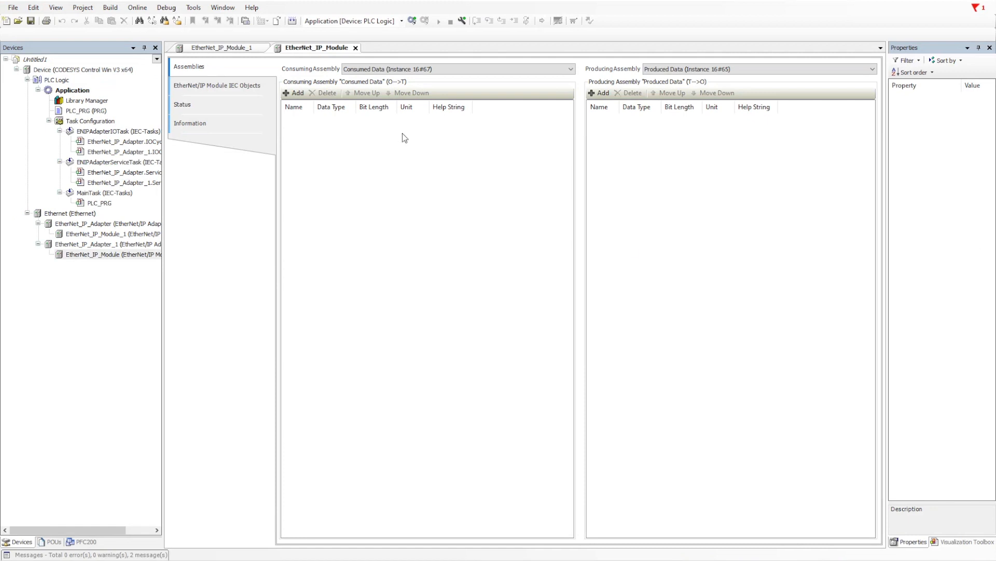
click(455, 72)
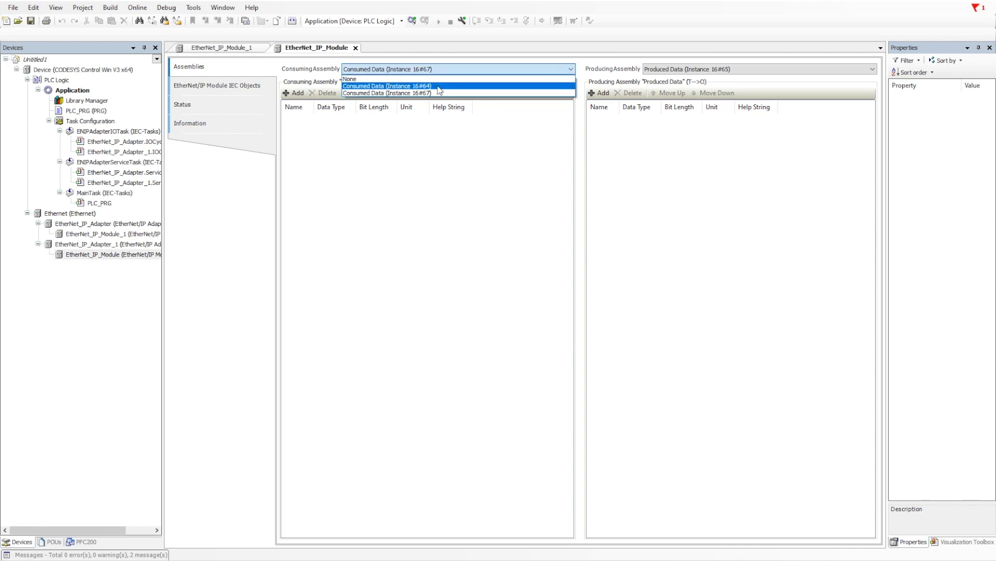
click(705, 72)
click(705, 71)
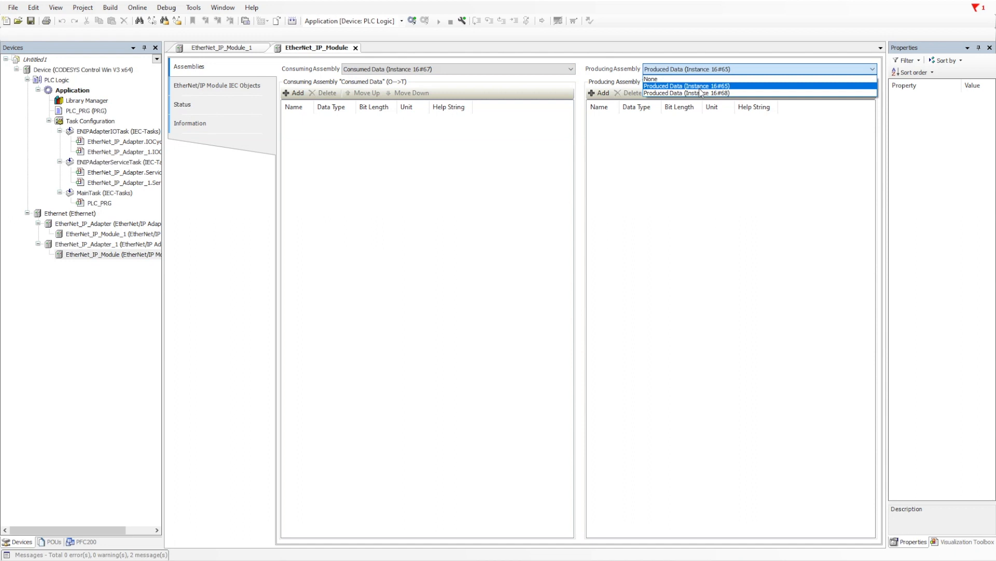
click(404, 208)
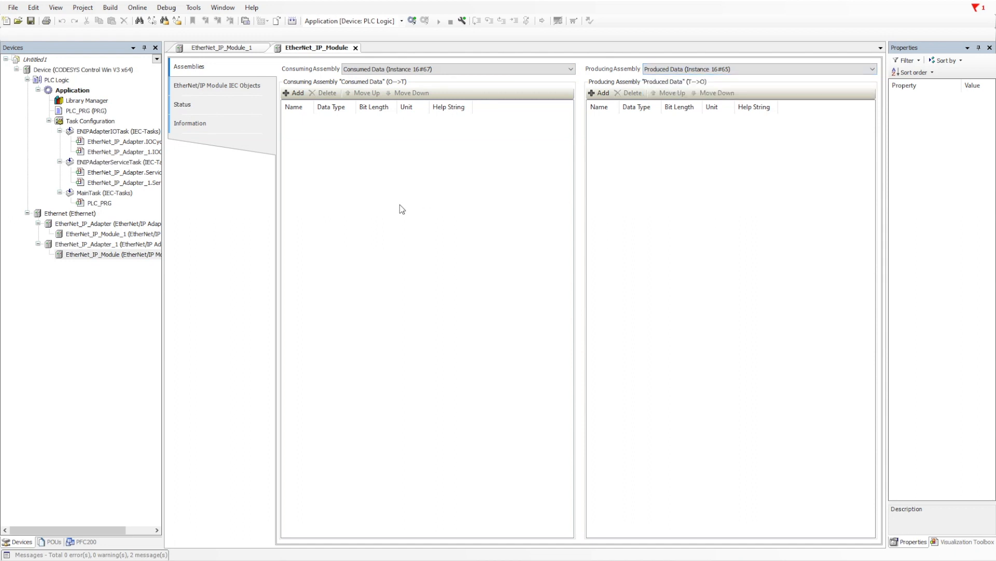
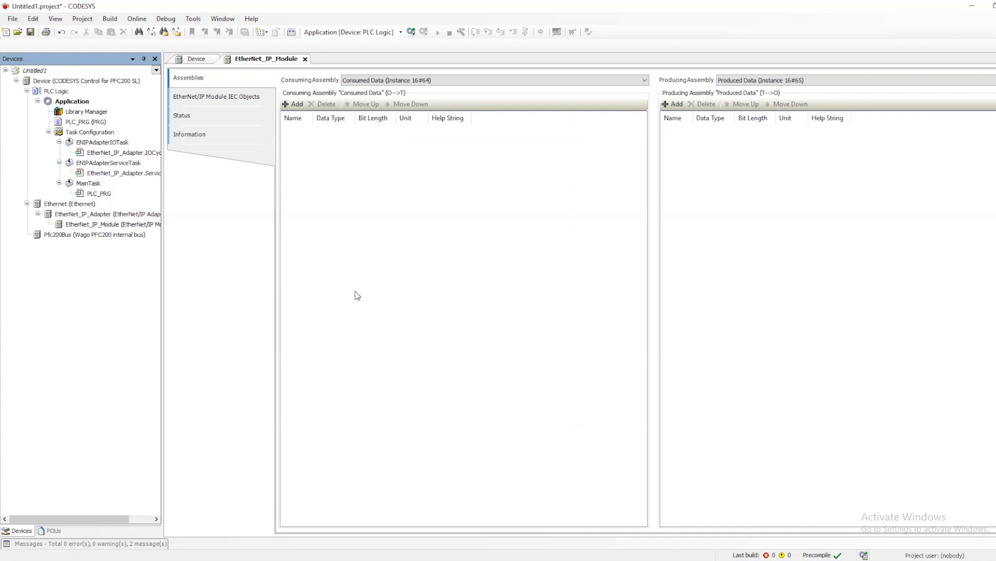
- In the PFC200 project's EtherNet_IP_Module, add a REAL Generic Parameter to the consuming assembly
click(402, 212)
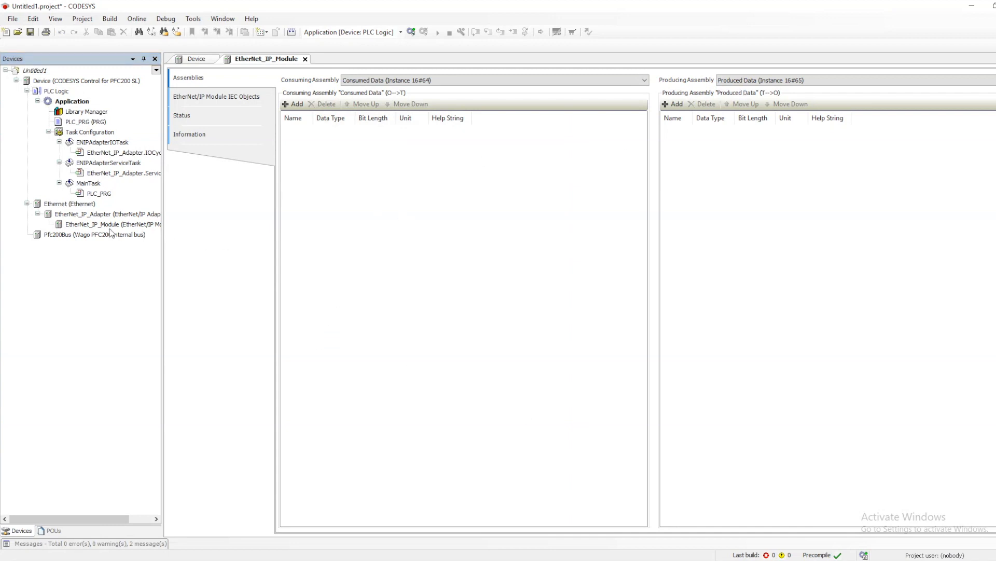
click(95, 224)
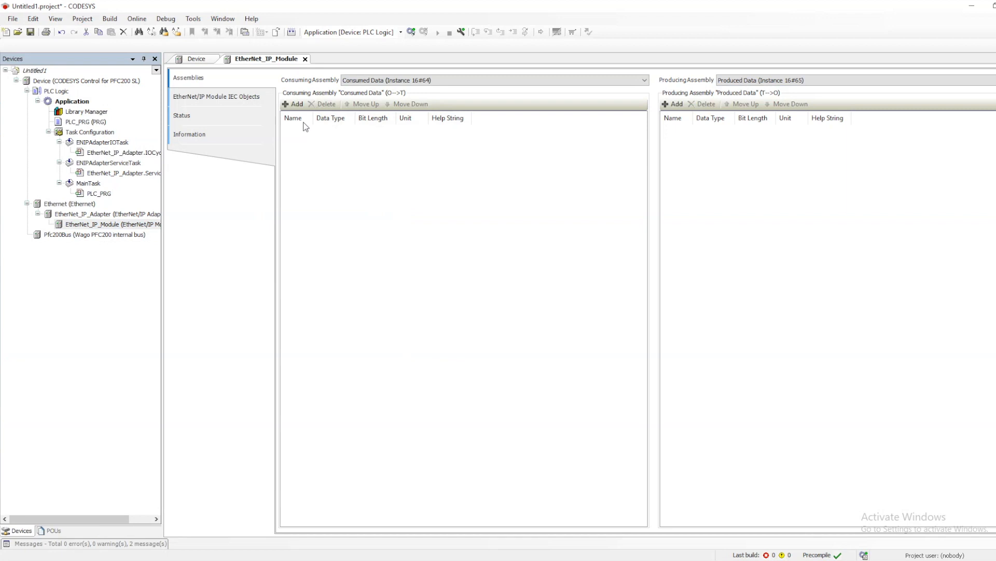
click(294, 104)
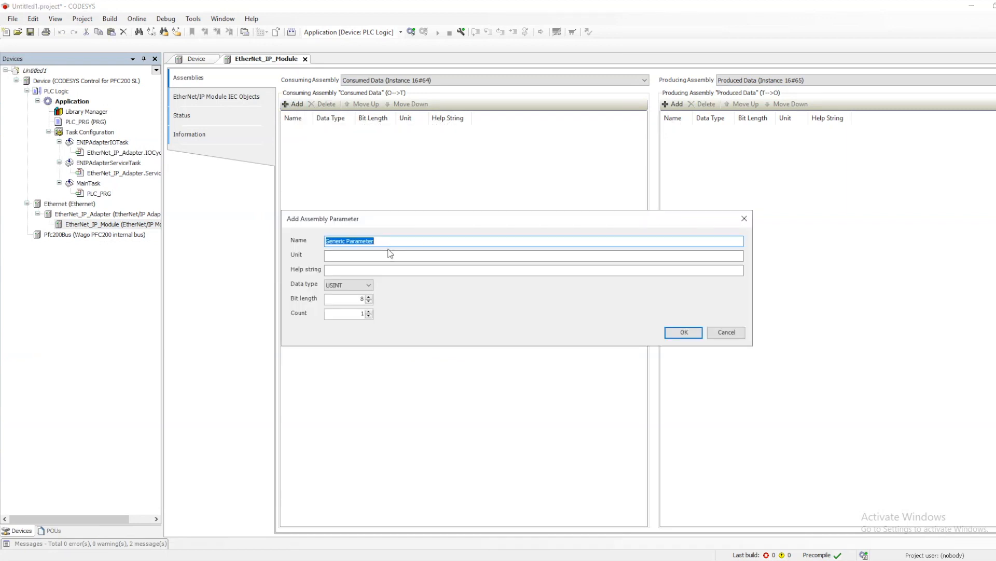
click(352, 285)
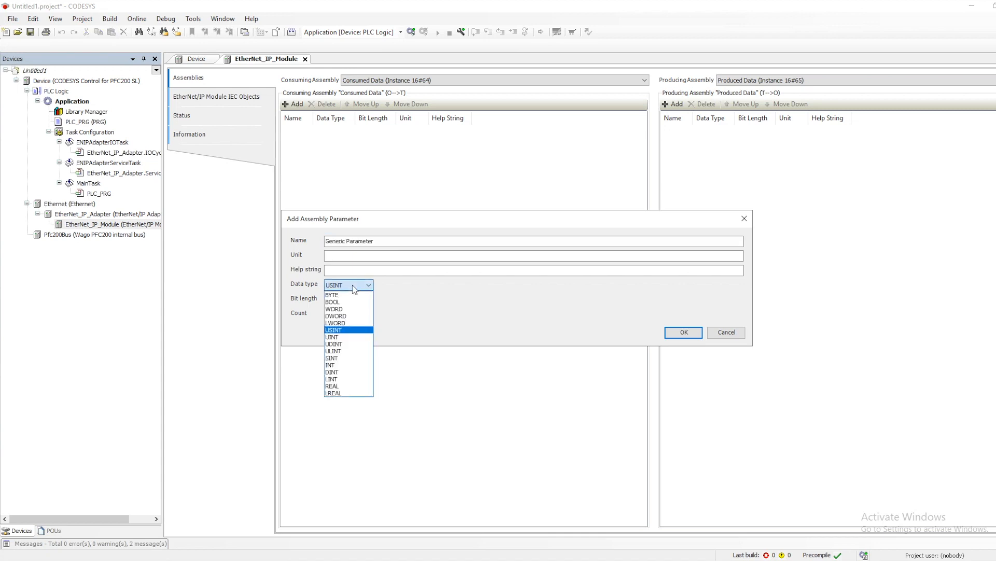
click(343, 385)
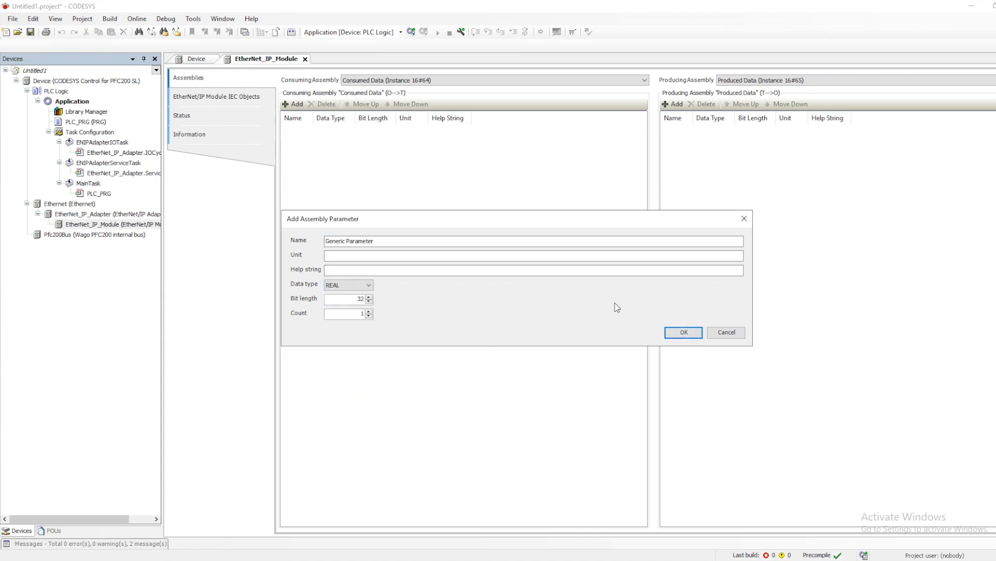
click(680, 333)
- Add a REAL Generic Parameter to the producing assembly of EtherNet_IP_Module
click(673, 104)
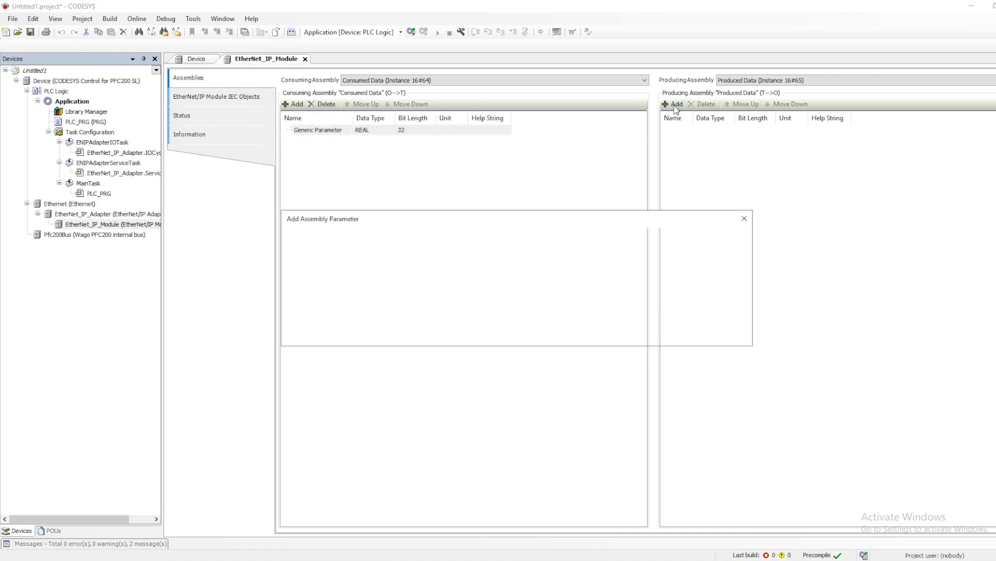
click(363, 285)
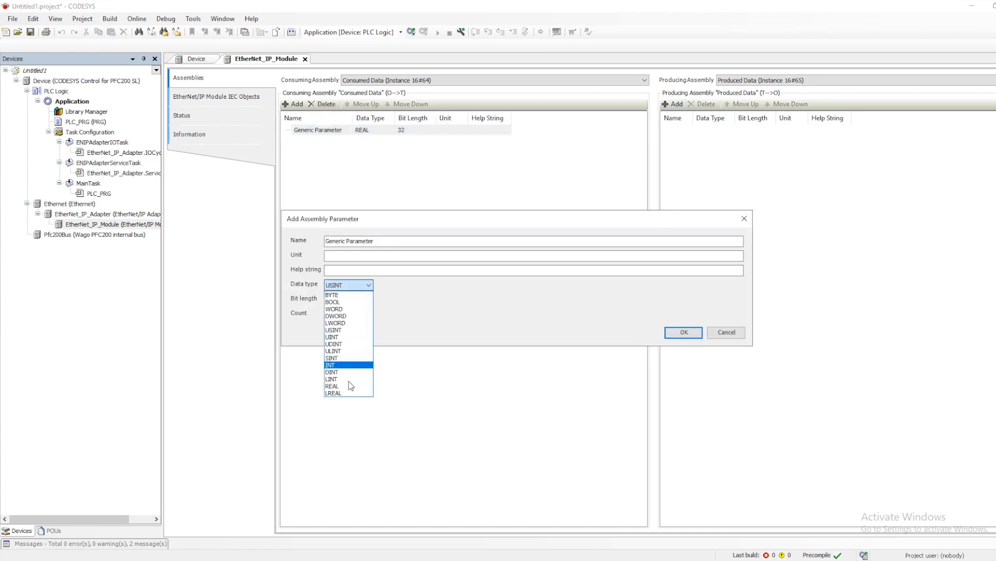
click(342, 390)
click(353, 285)
click(333, 386)
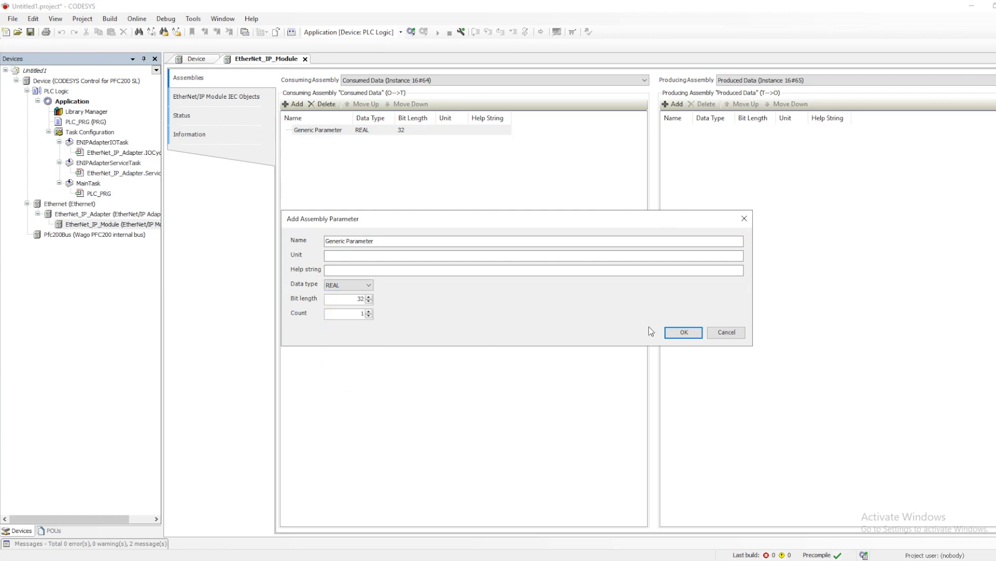
click(683, 333)
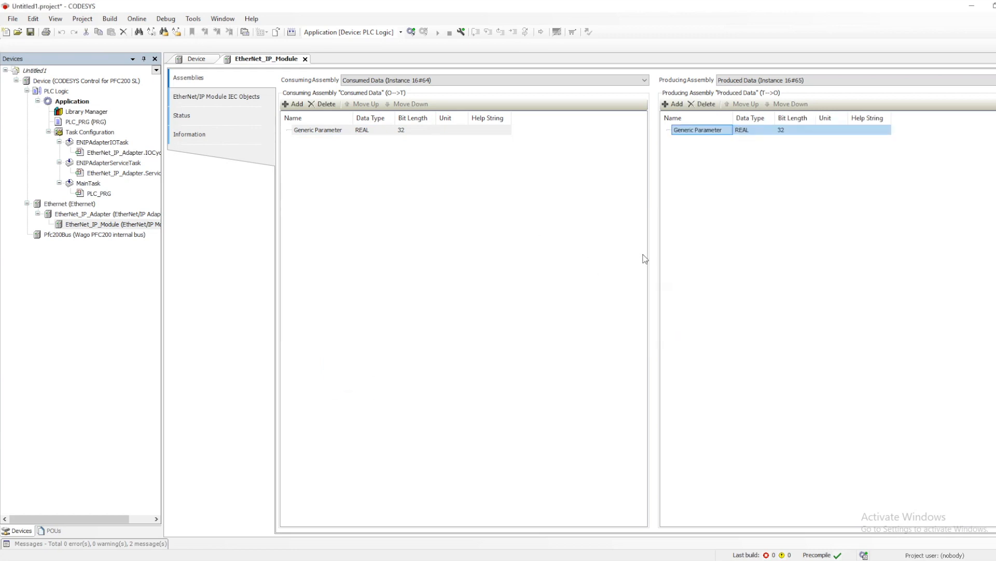
- Copy EtherNet_IP_Module and paste the duplicate under EtherNet_IP_Adapter
click(59, 226)
right_click(59, 227)
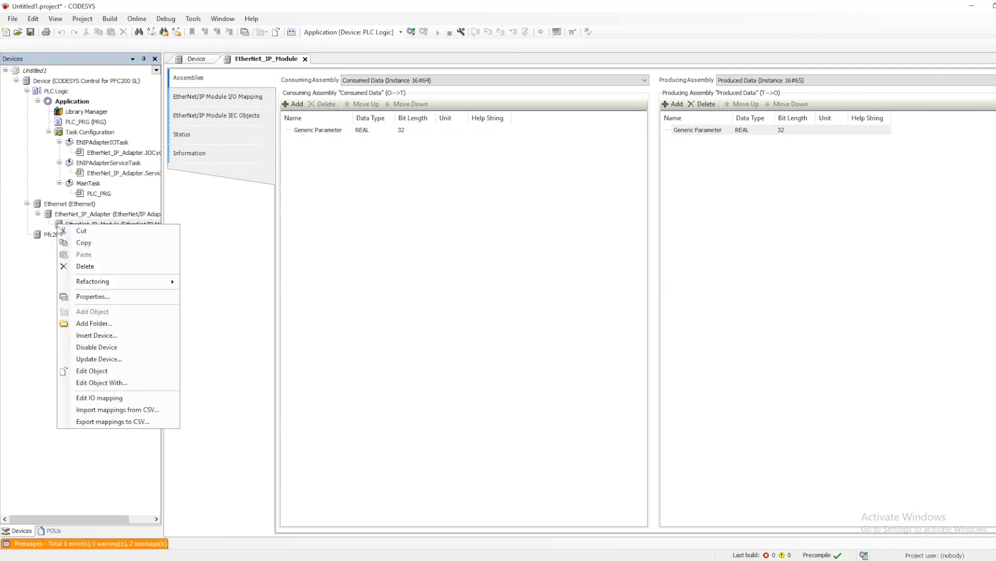
click(88, 239)
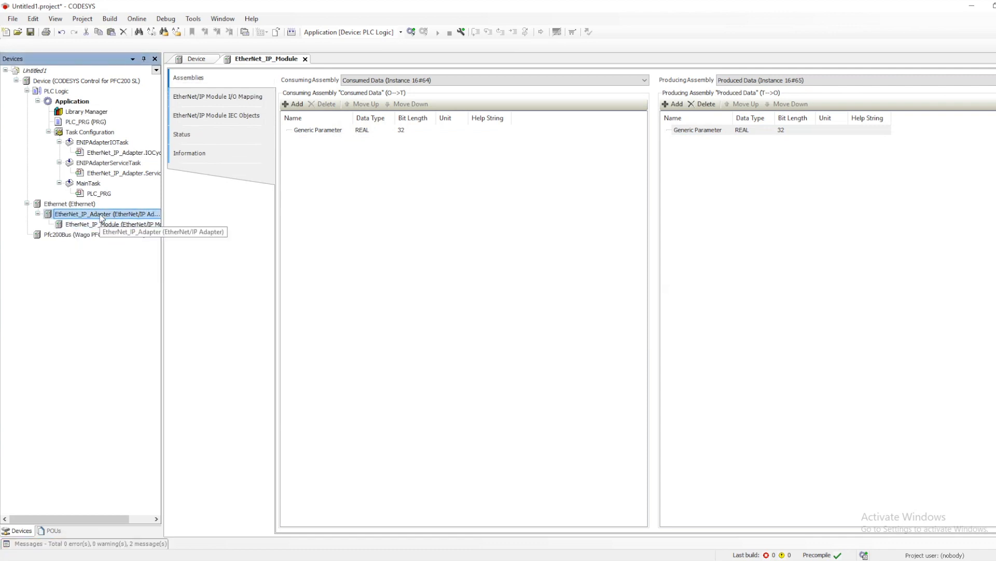
right_click(100, 214)
click(126, 244)
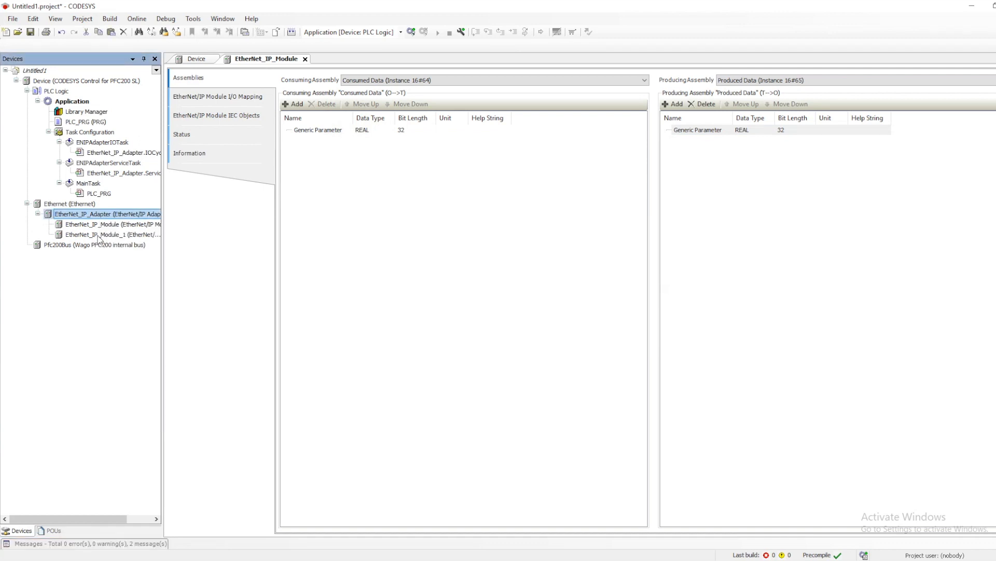
- Set EtherNet_IP_Module_1 to Consumed Data (Instance 16#67) and Produced Data (Instance 16#68), and save the project
click(97, 235)
double_click(97, 235)
click(493, 79)
click(429, 104)
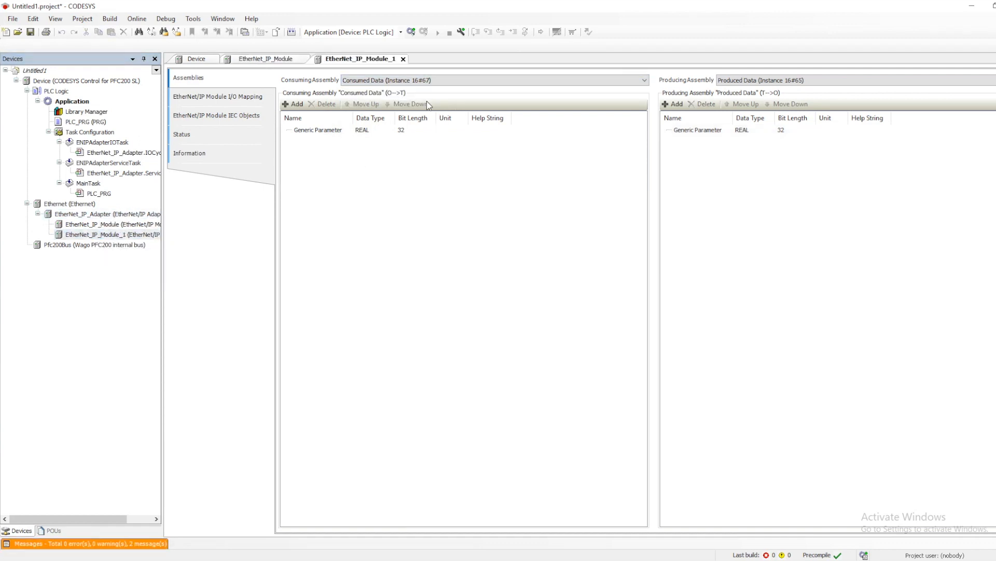
click(761, 84)
click(761, 106)
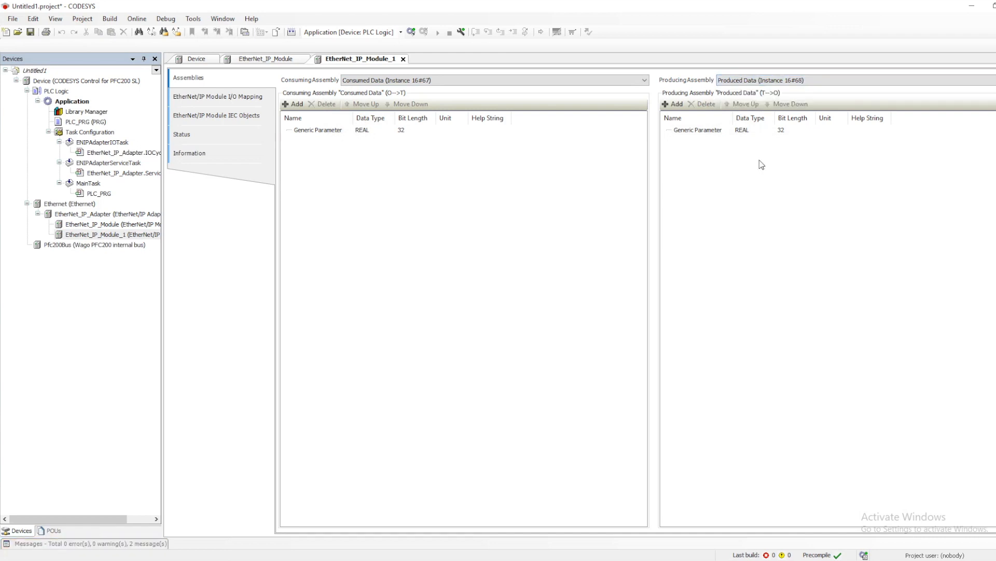
click(30, 31)
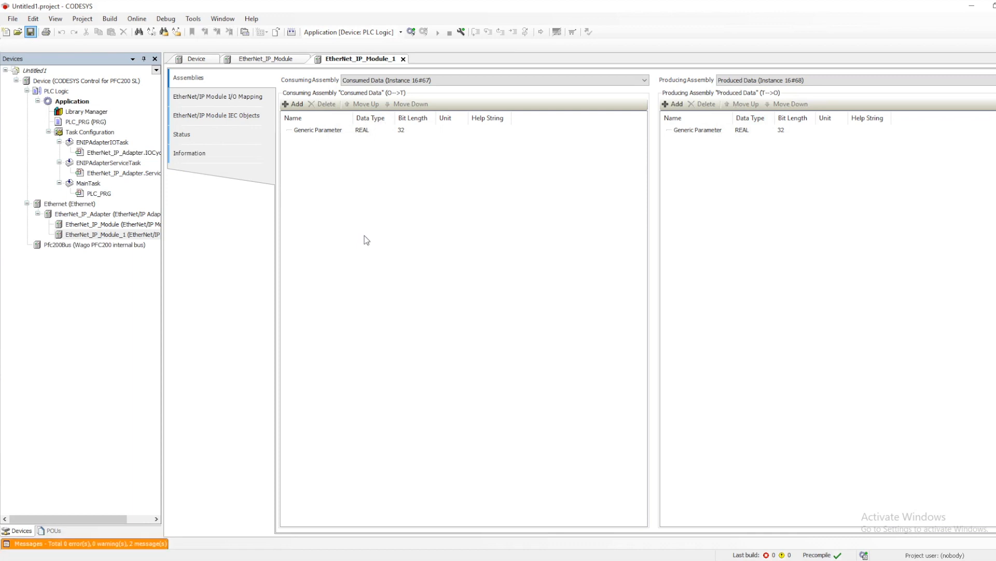
- Append _Custom to the EtherNet_IP_Adapter product name and export its EDS file to Documents as EtherNet_IP Adapter_Custom
double_click(88, 214)
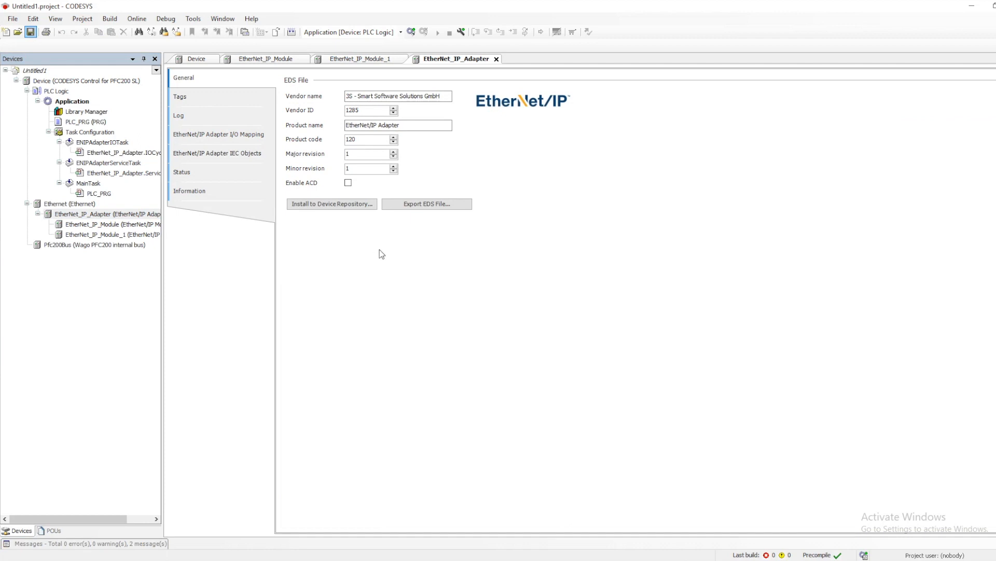
click(420, 126)
text(Custom)
click(421, 207)
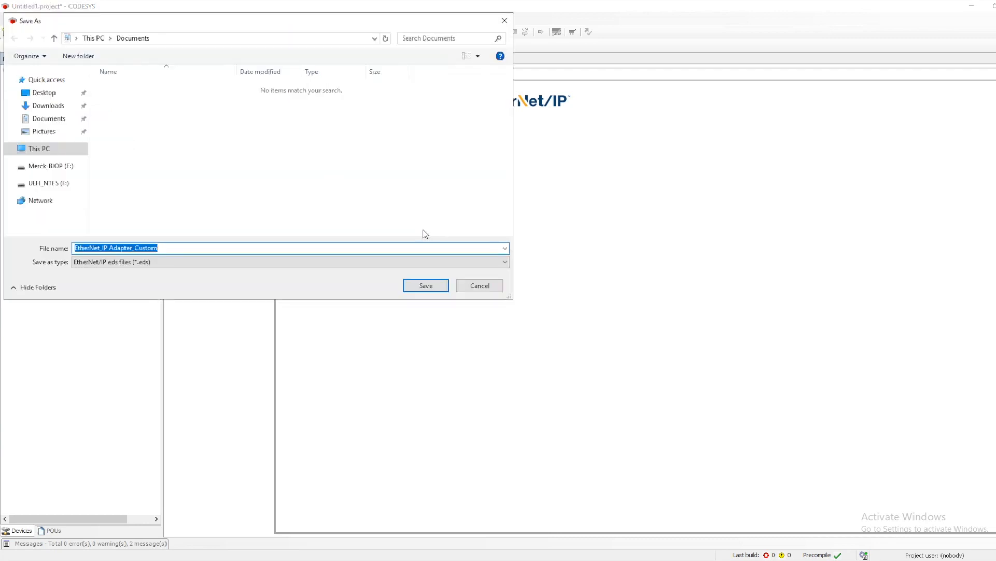
click(426, 290)
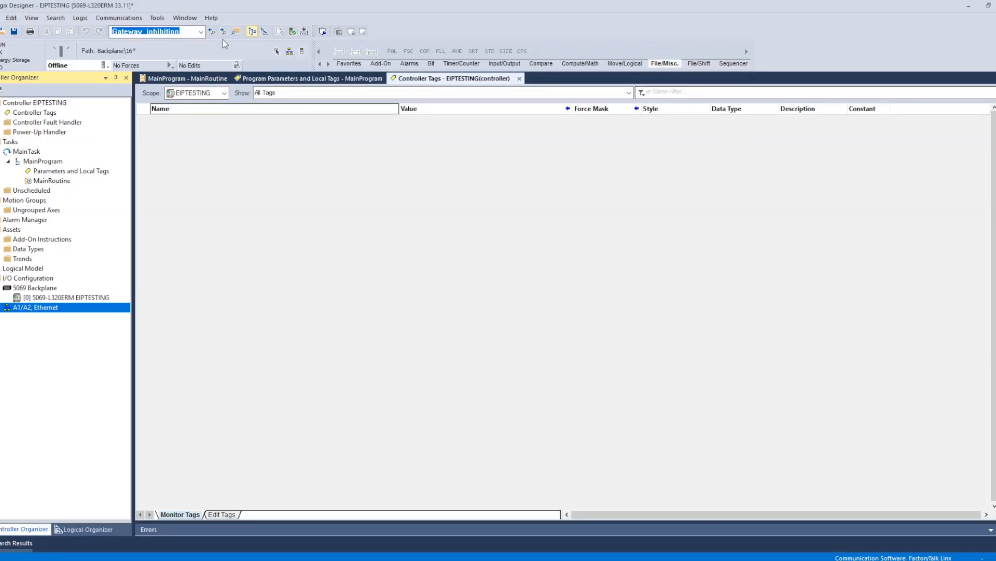
- Start registering a single EDS file with the EDS Hardware Installation Tool and select EtherNet_IP Adapter_Custom.eds from Documents\JugaadTech
click(62, 372)
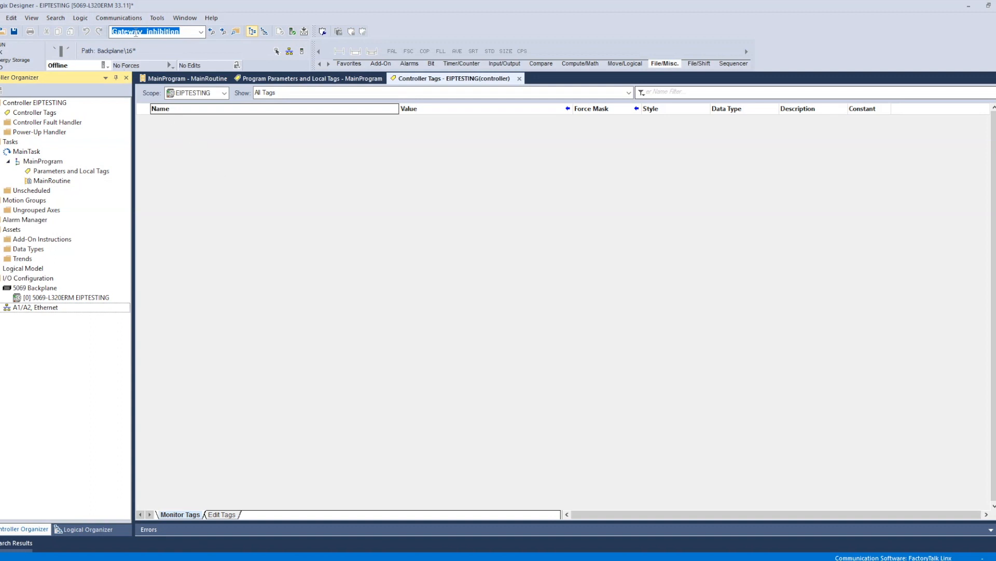
click(153, 19)
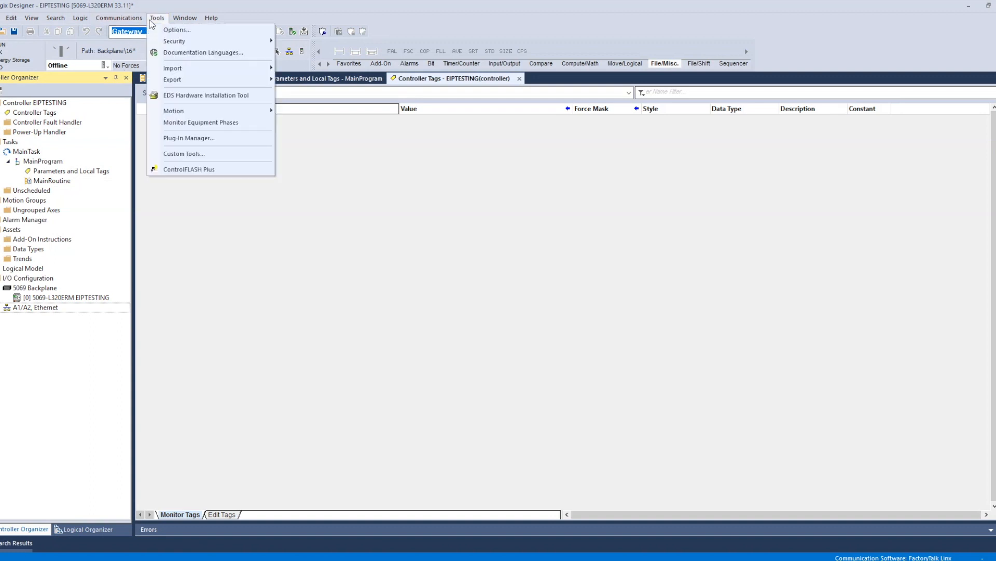
click(210, 95)
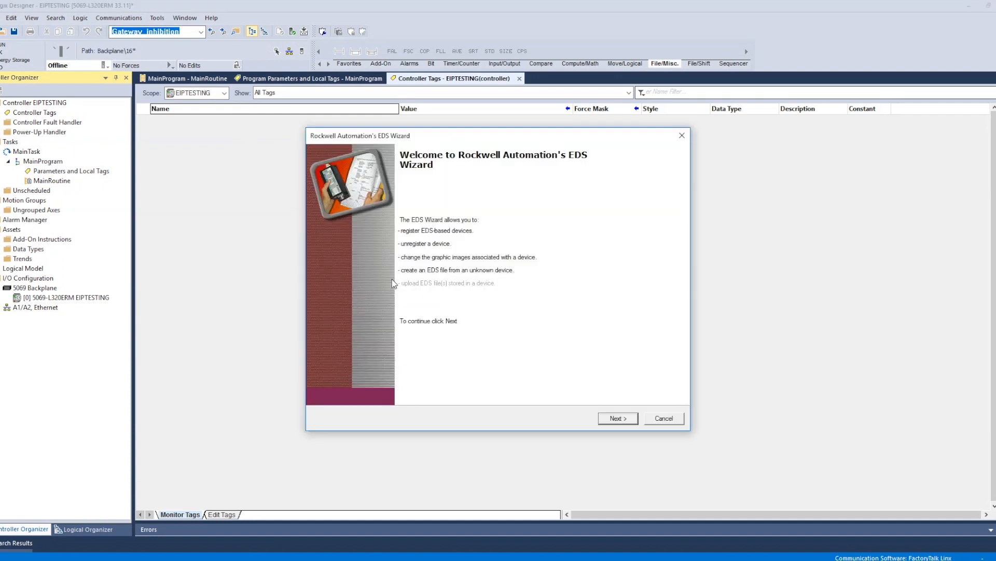
click(618, 418)
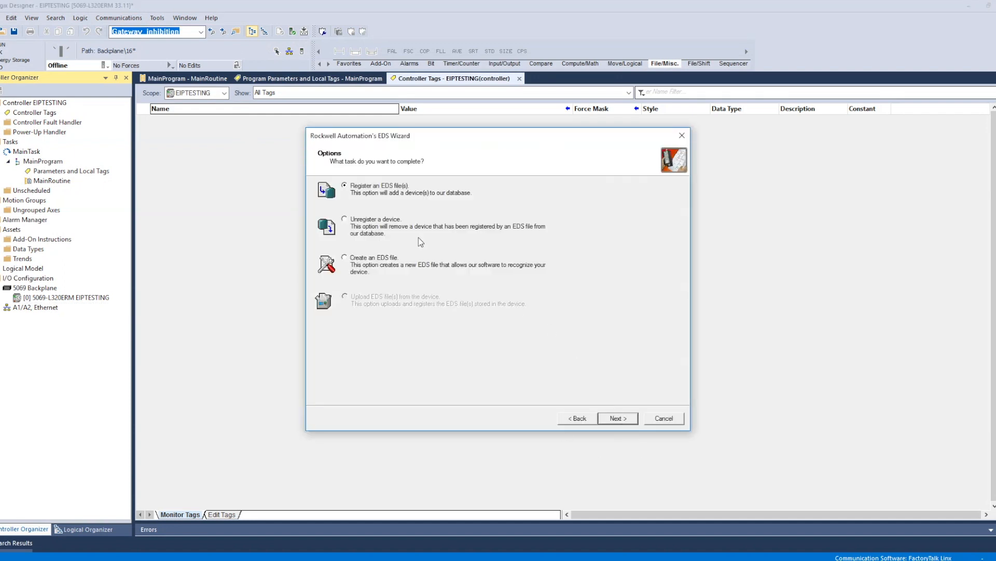
click(627, 418)
click(532, 259)
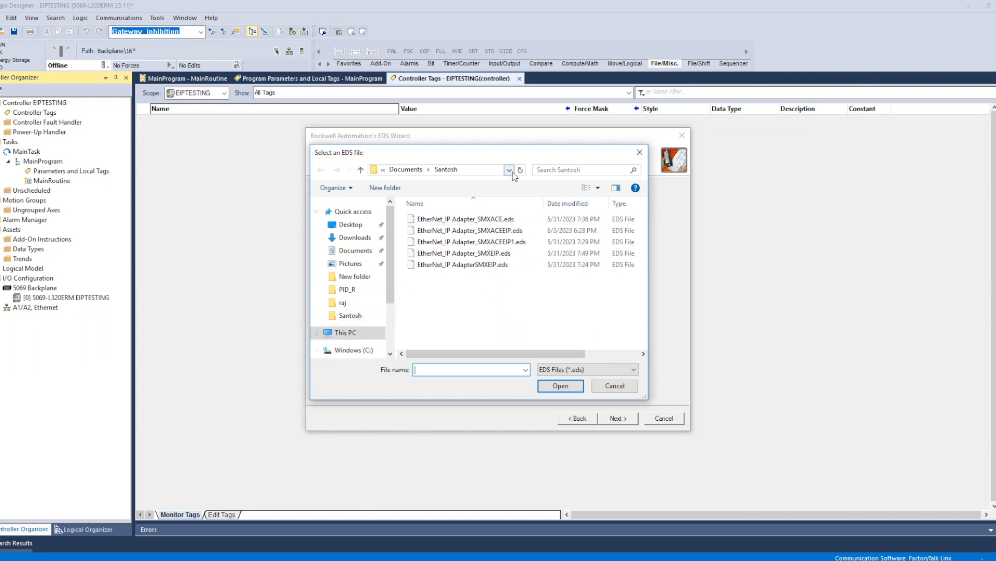
click(355, 250)
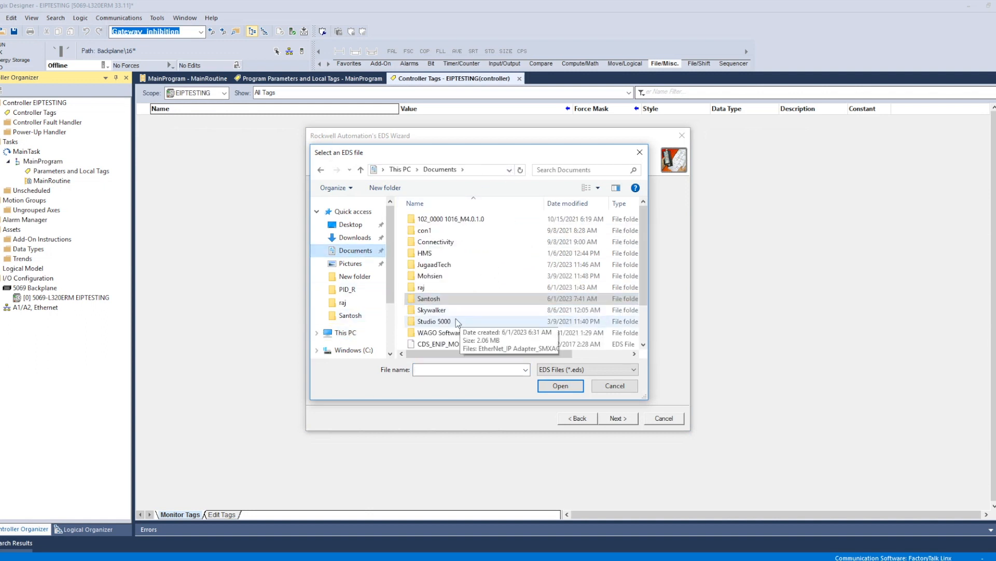
double_click(449, 264)
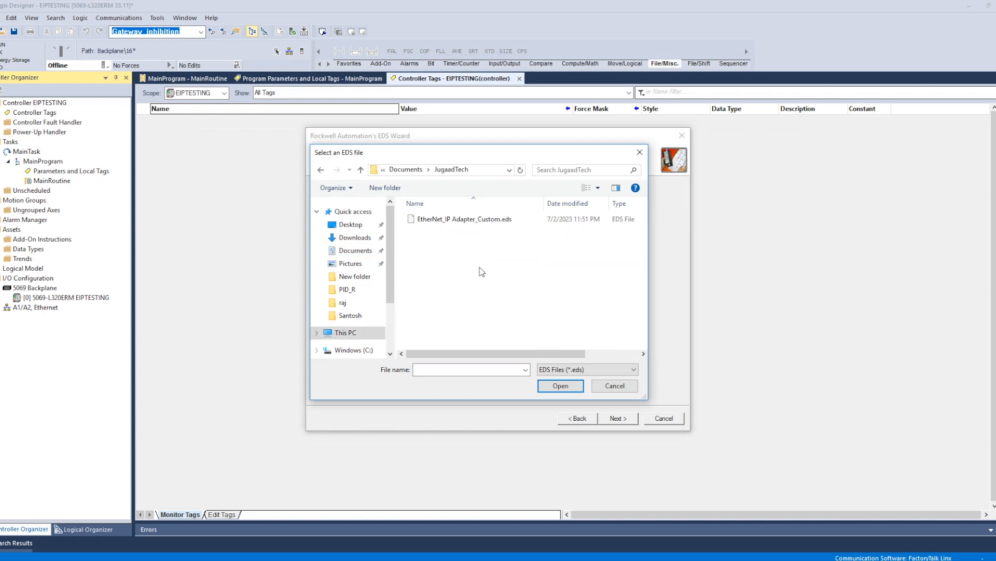
click(460, 222)
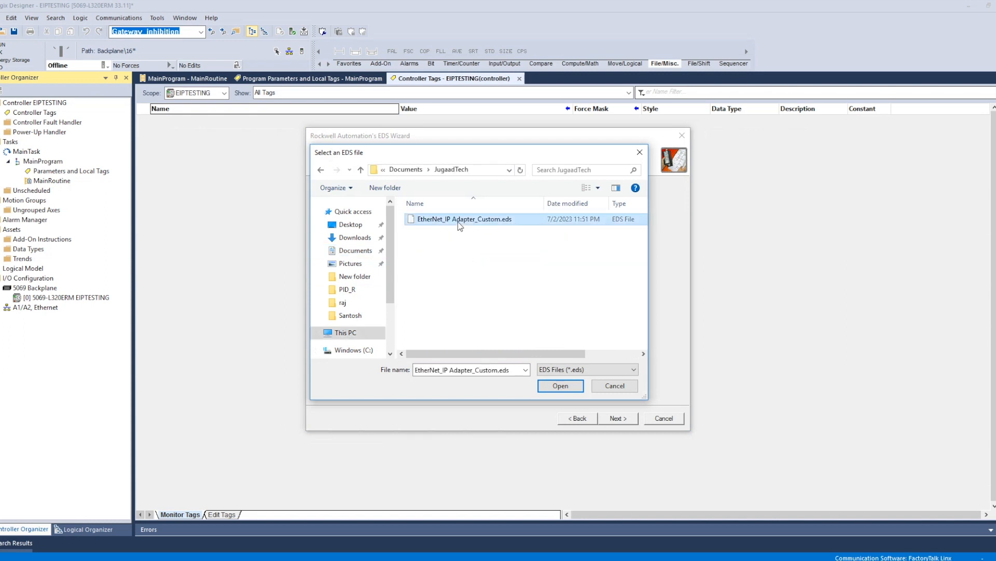
click(556, 386)
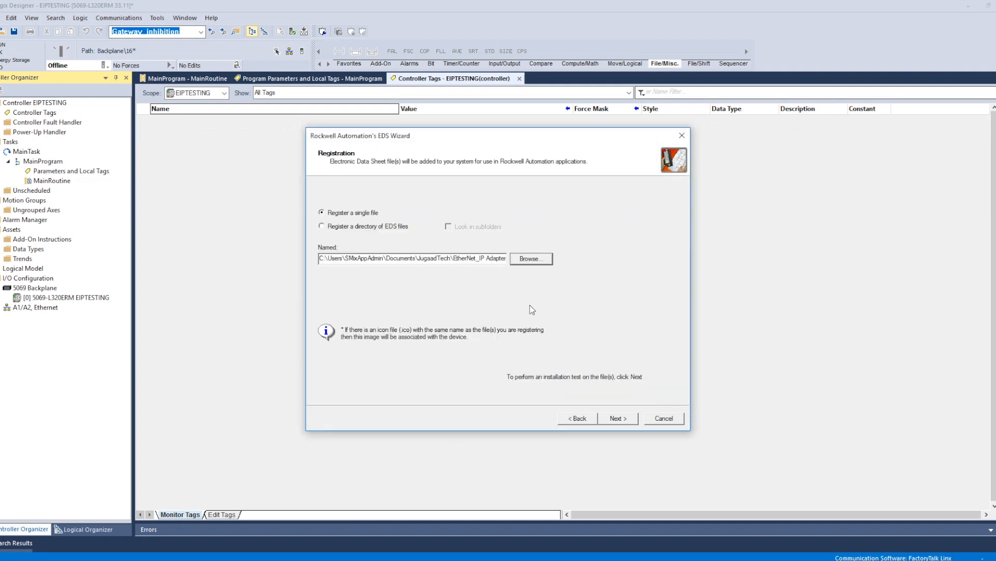
- Run the EDS installation test, assign the three-slot grey module icon to EtherNet/IP Adapter_Custom, and complete its registration
click(617, 419)
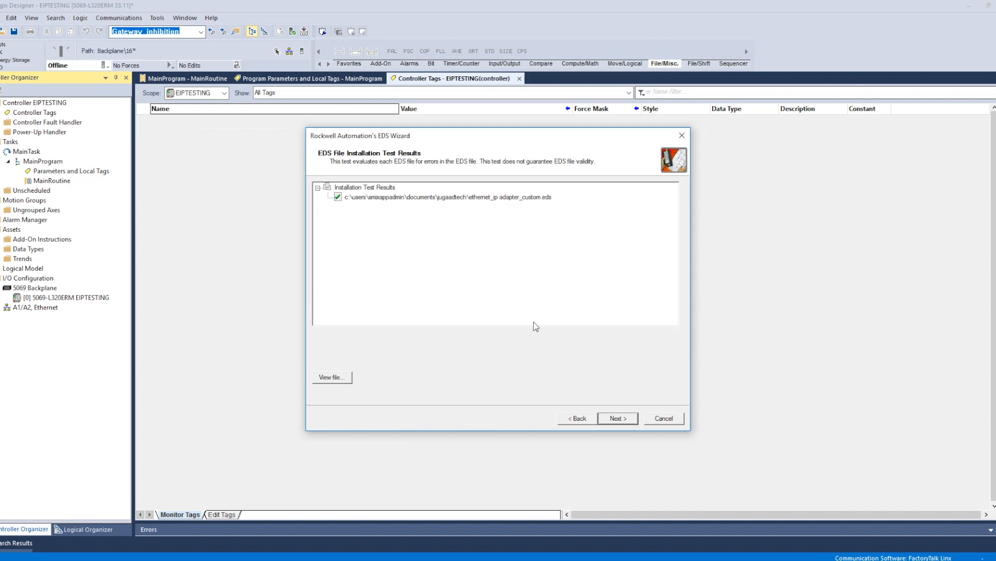
click(617, 419)
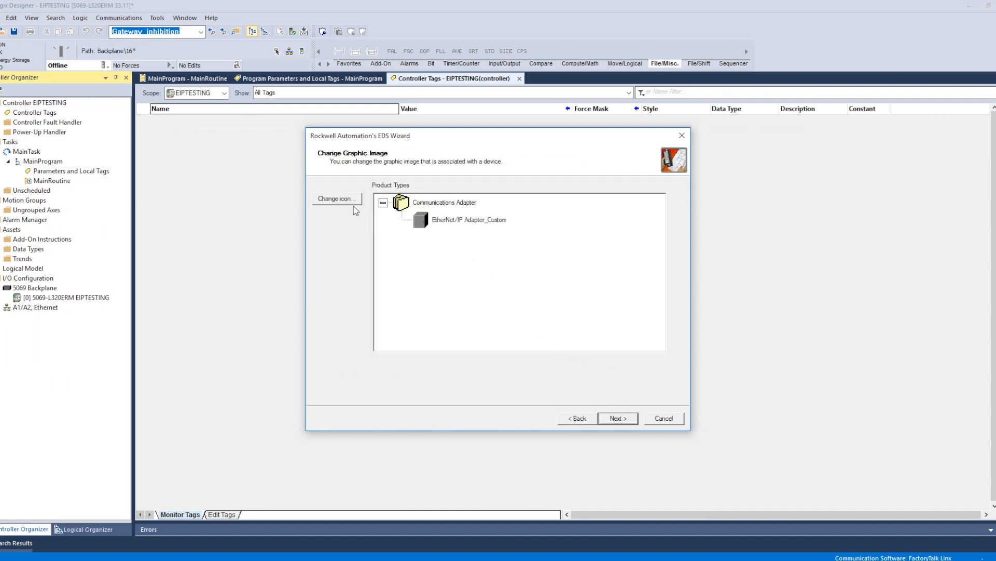
click(337, 199)
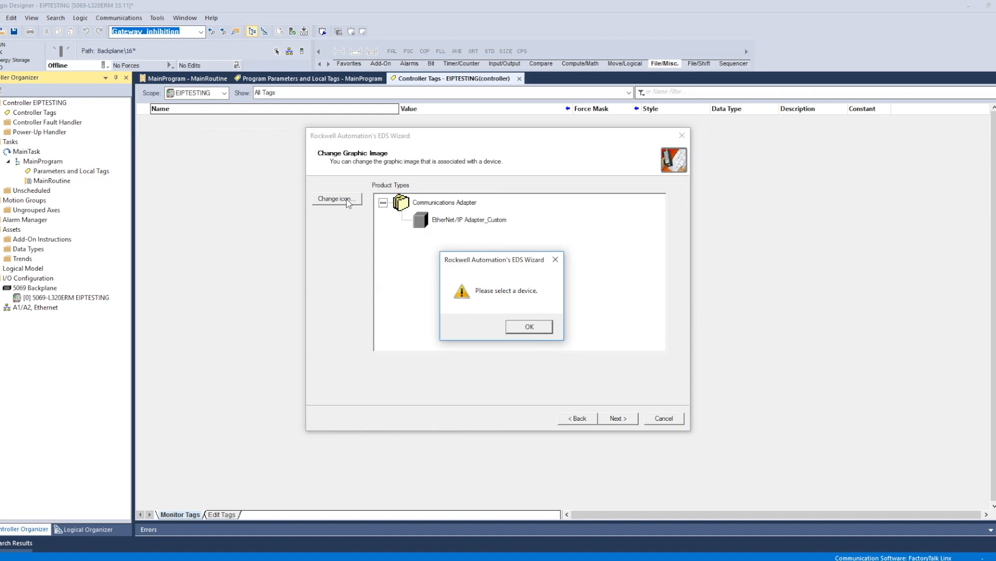
click(533, 330)
click(444, 221)
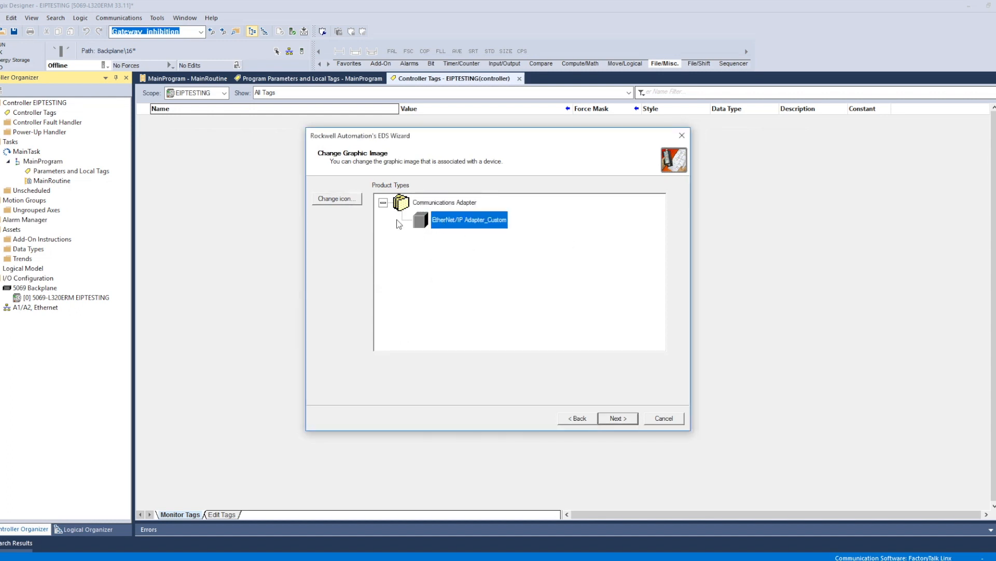
click(346, 199)
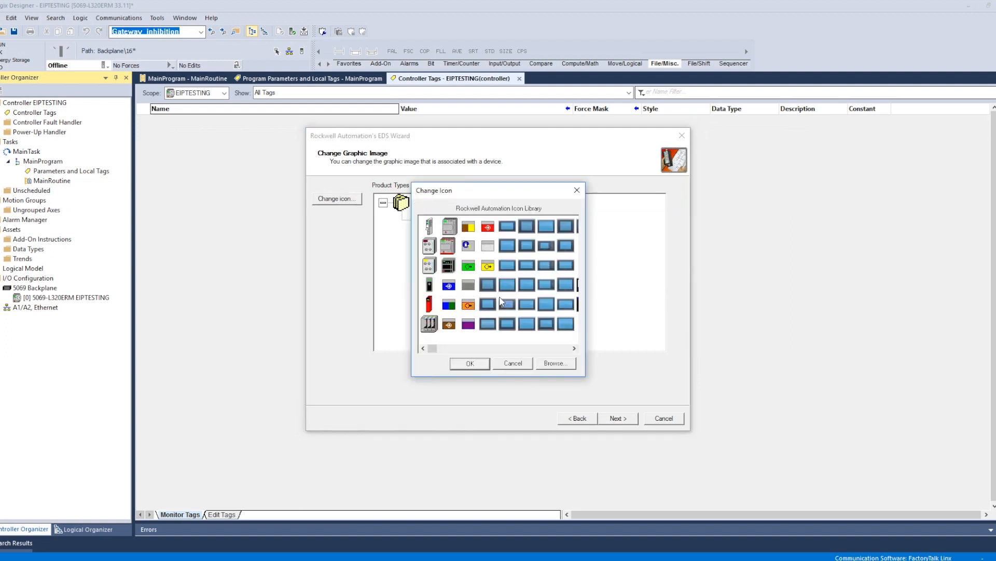
click(429, 324)
click(479, 363)
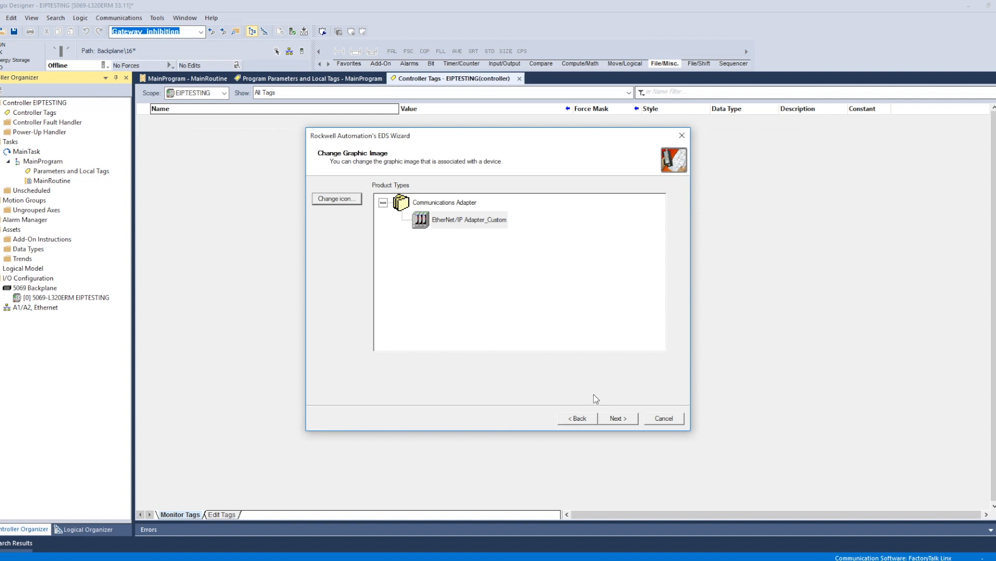
click(625, 418)
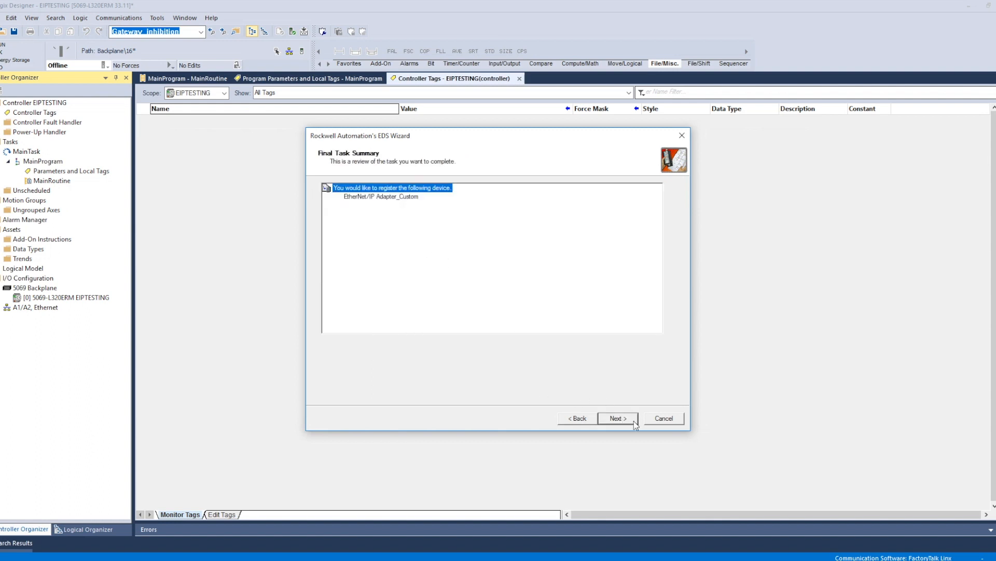
click(615, 418)
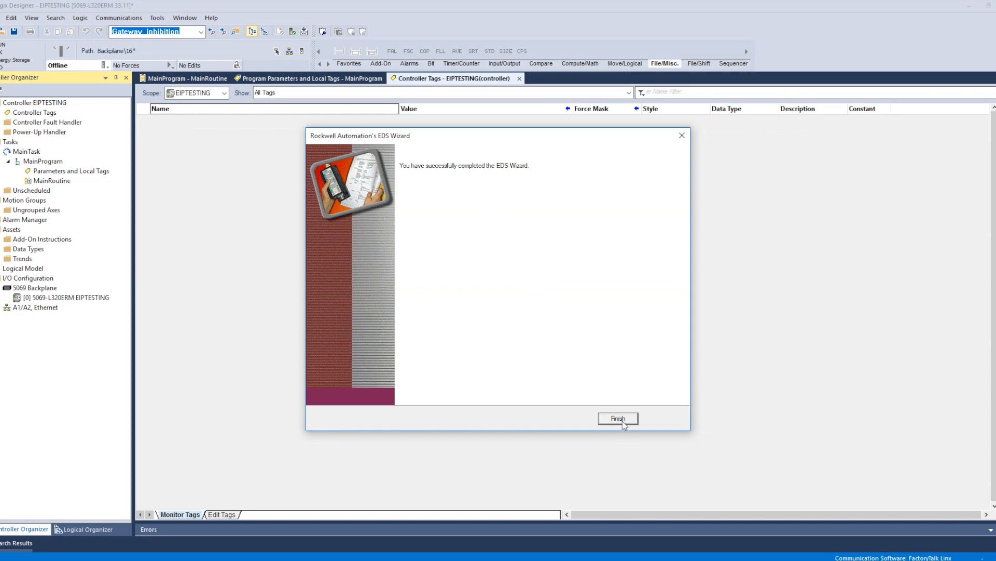
click(619, 419)
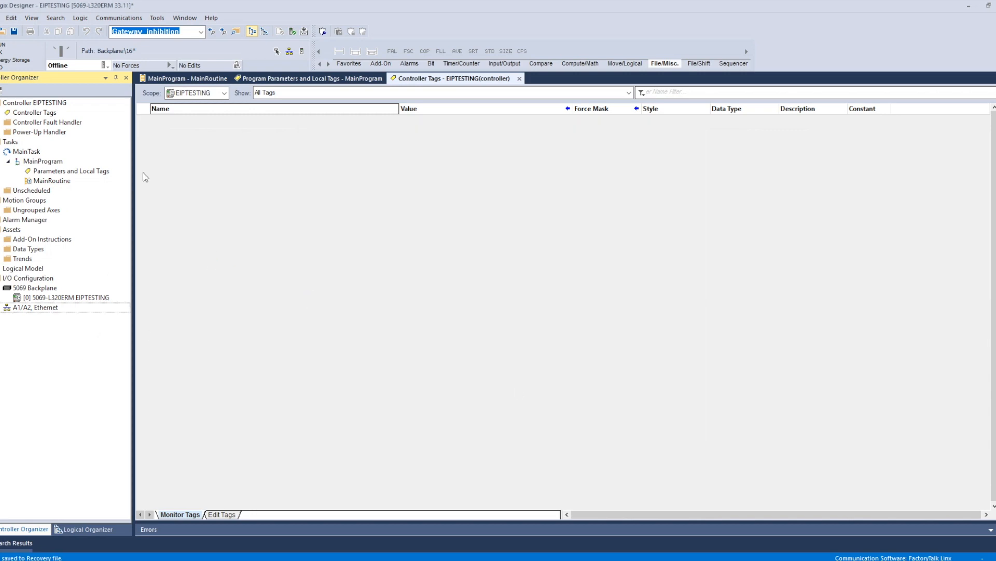
- Create an EtherNet/IP Adapter_Custom module (0505_000C_0078) under A1/A2, Ethernet, named Codesys with IP address 10.20.60.30
click(6, 311)
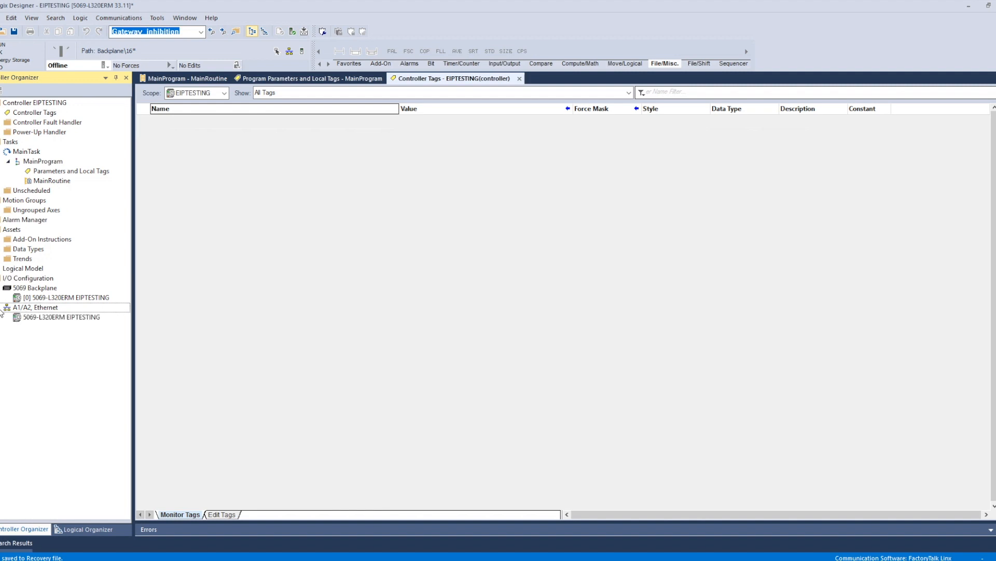
double_click(52, 310)
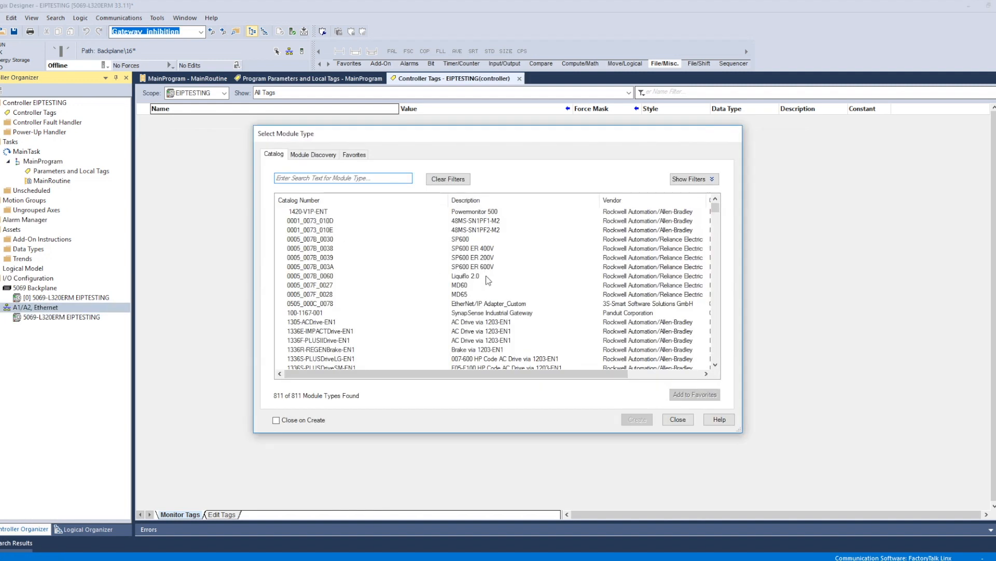
click(486, 306)
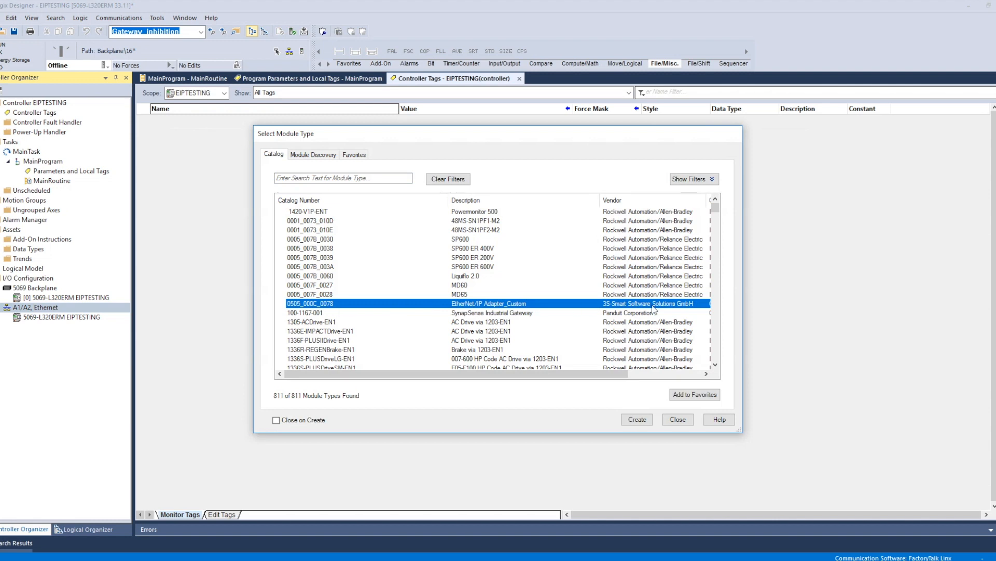
click(640, 419)
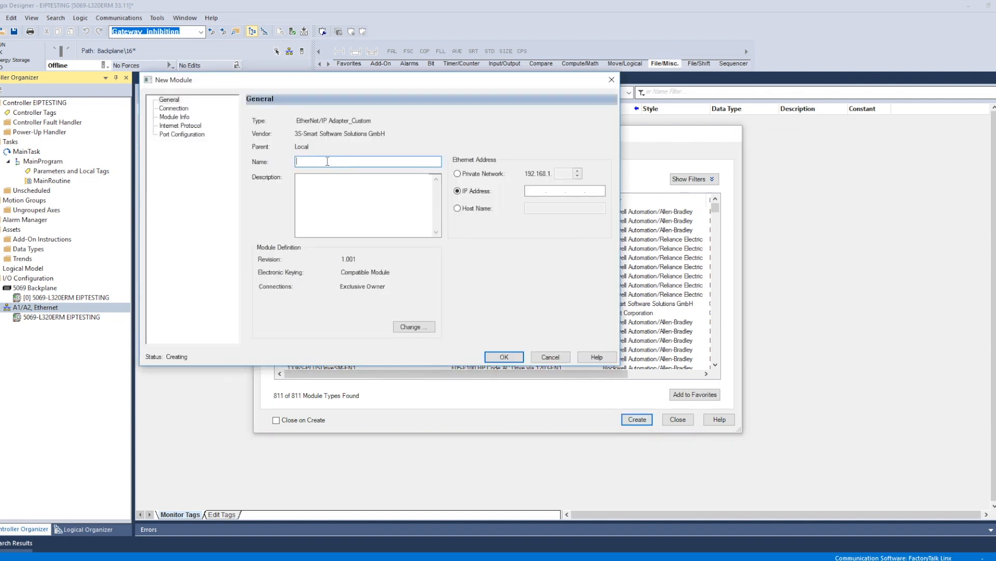
text(C)
text(60.30)
- Set the Exclusive Owner connection's data type to REAL in the Codesys module's definition
click(413, 327)
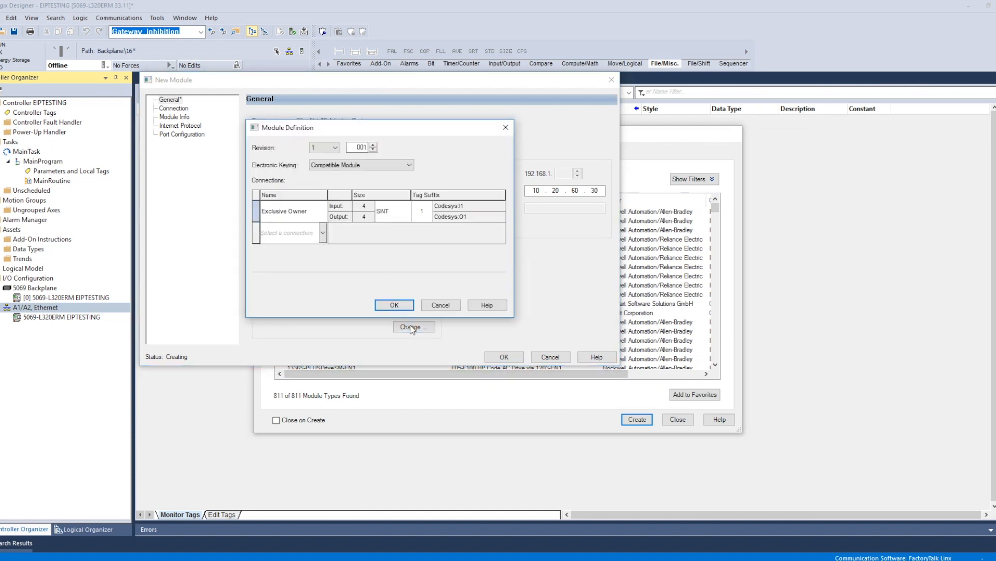
click(393, 212)
click(394, 215)
click(392, 250)
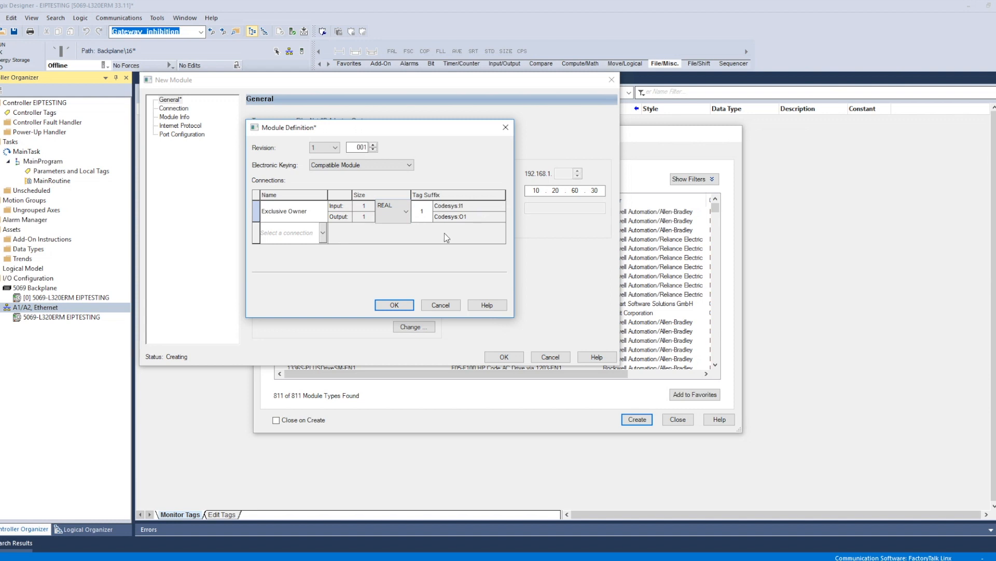
- Add the Exclusive Owner 1 connection to the module definition and set its data type to REAL
click(324, 238)
click(324, 238)
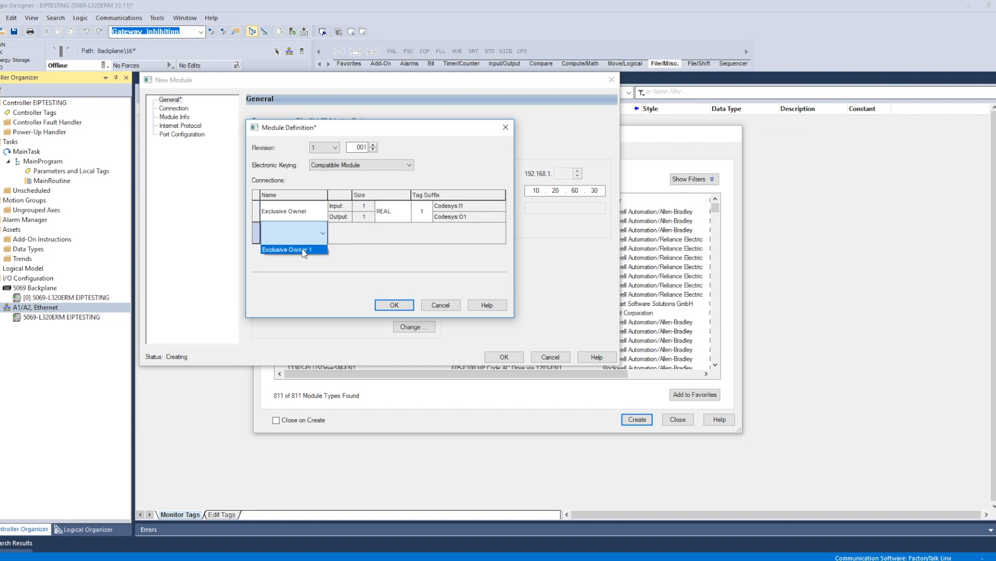
click(302, 250)
click(394, 233)
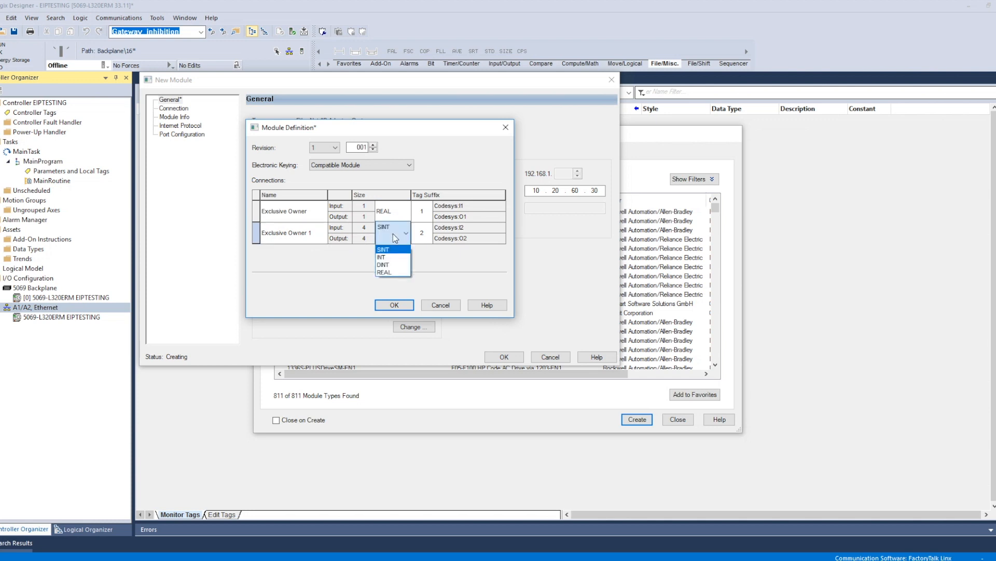
click(387, 272)
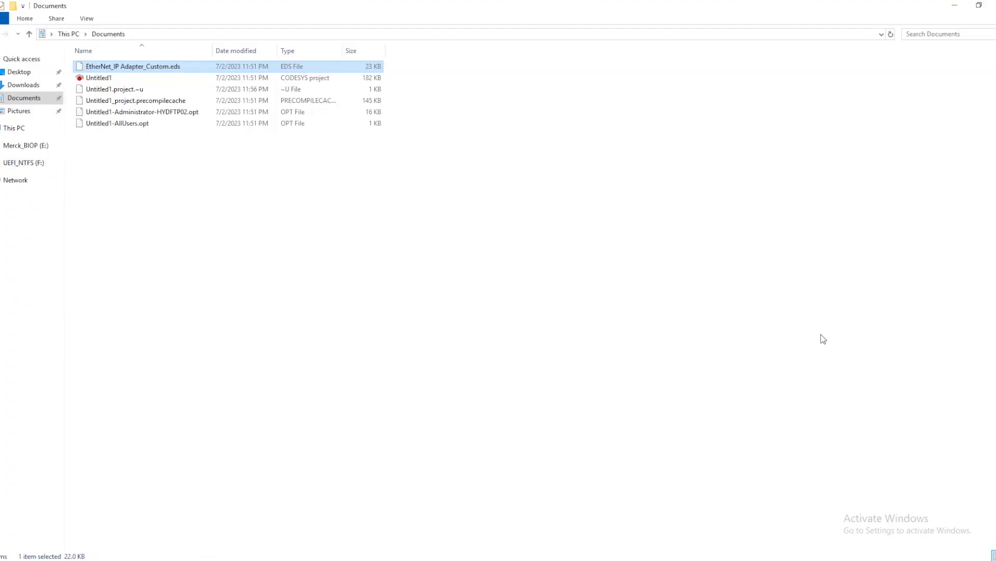
- Switch to CODESYS to check the assemblies of EtherNet_IP_Module and EtherNet_IP_Module_1, and apply the module definition change in Logix Designer
click(252, 537)
click(184, 548)
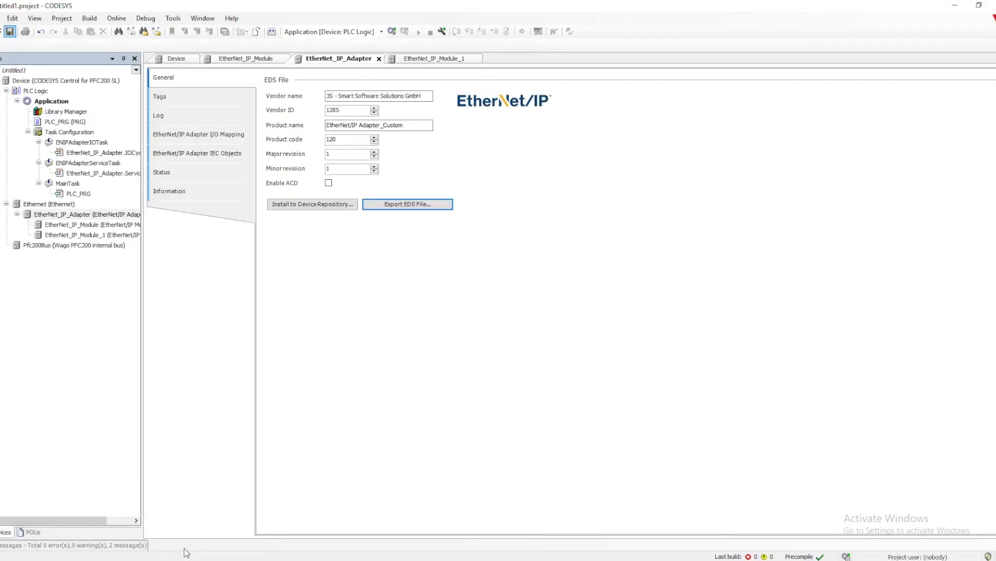
double_click(72, 228)
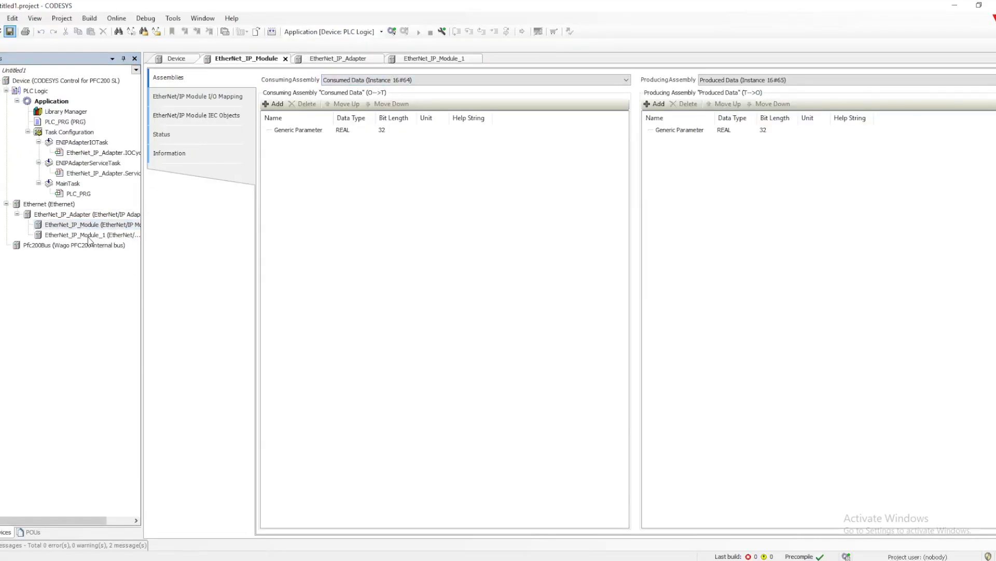
double_click(83, 234)
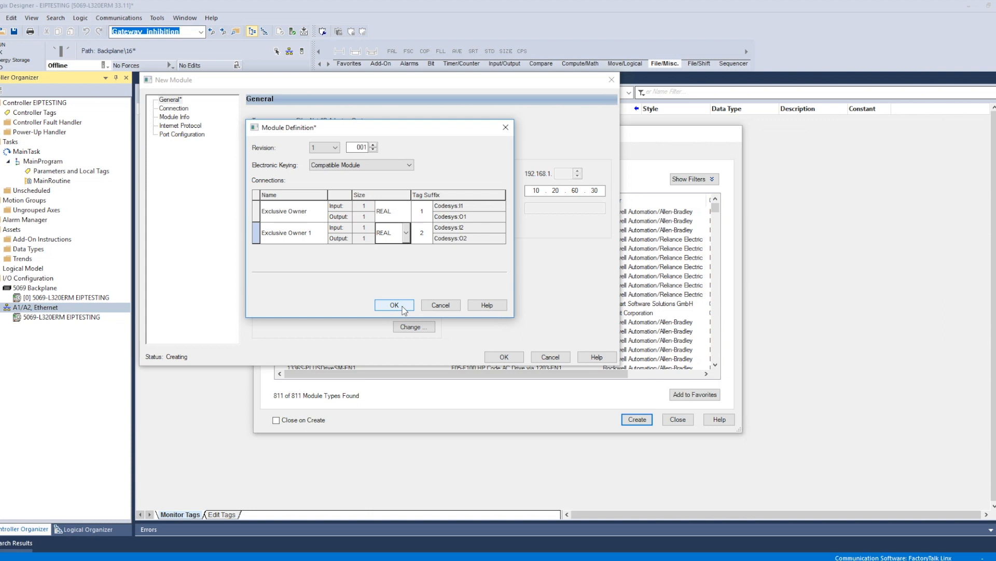
click(394, 306)
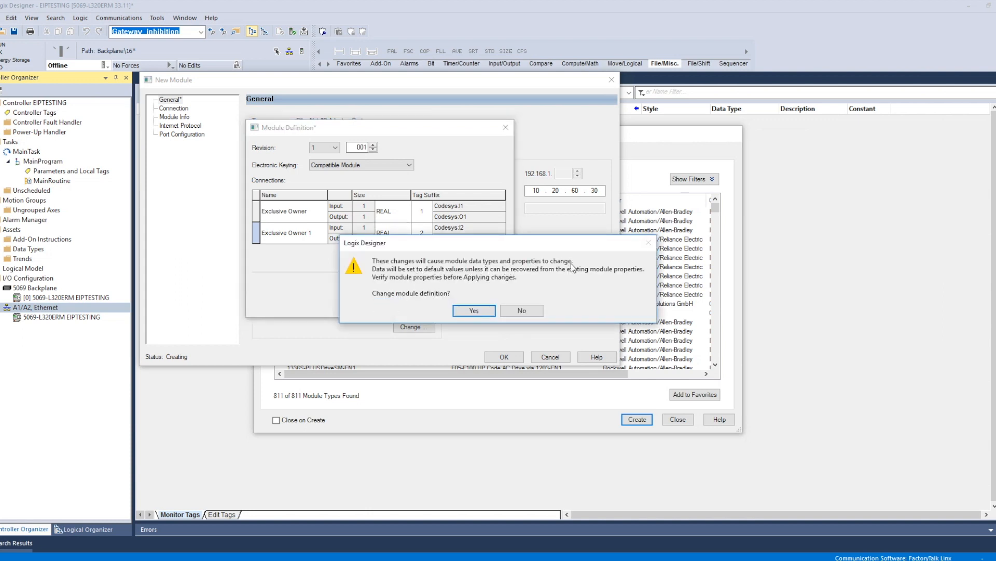
click(474, 311)
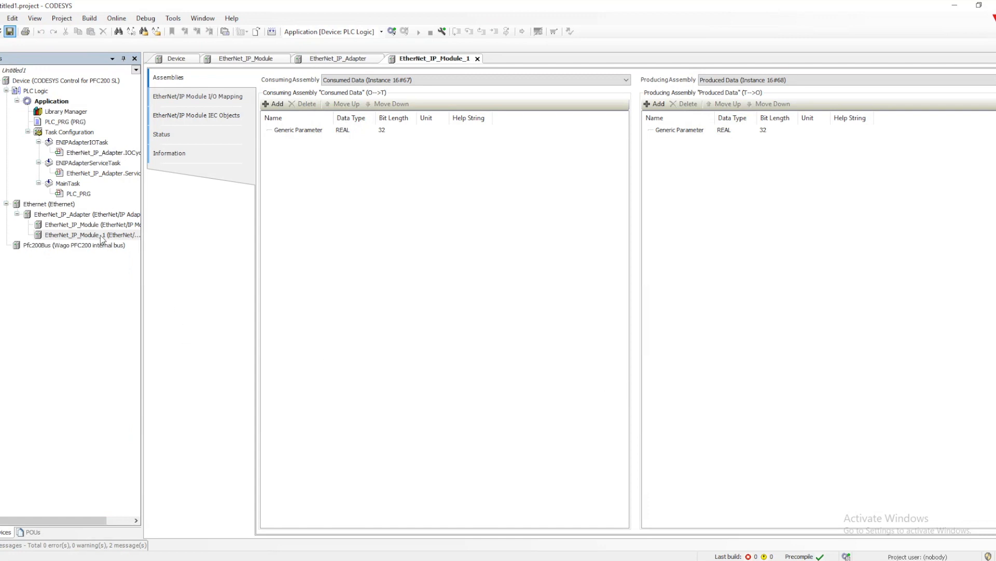
- Switch to CODESYS, open the Device communication settings and try to log in to PFC200V3-5349AA
double_click(49, 81)
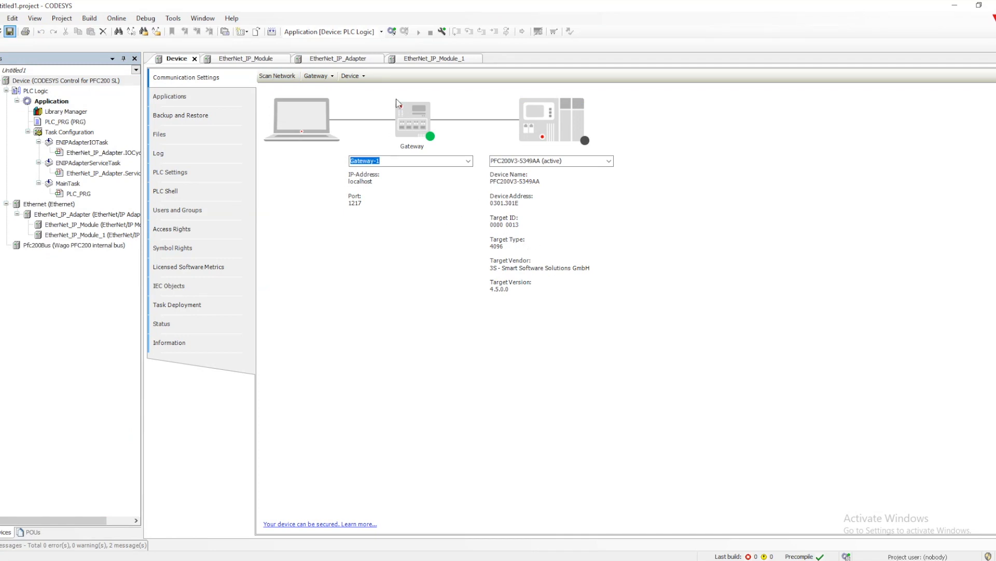
click(392, 31)
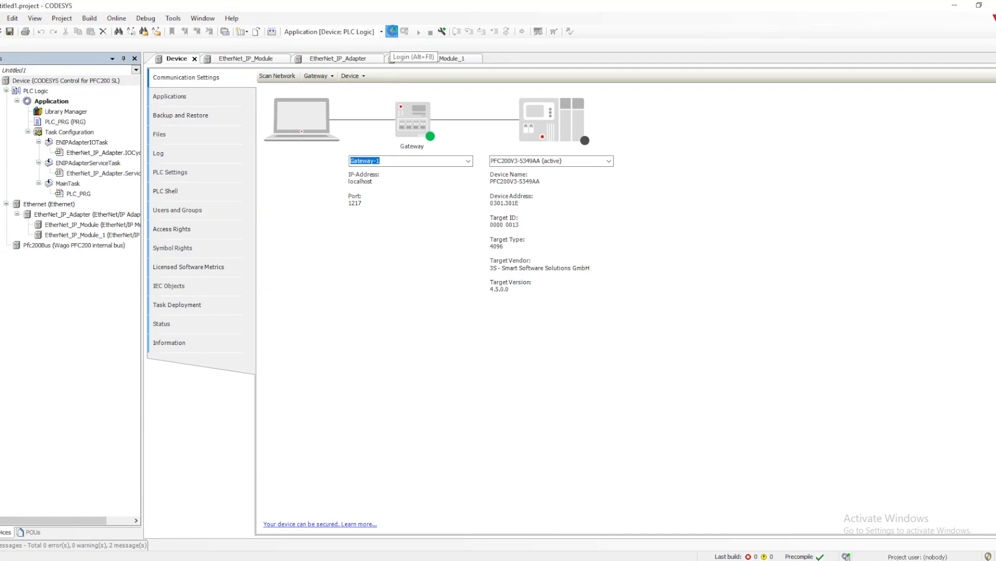
click(536, 311)
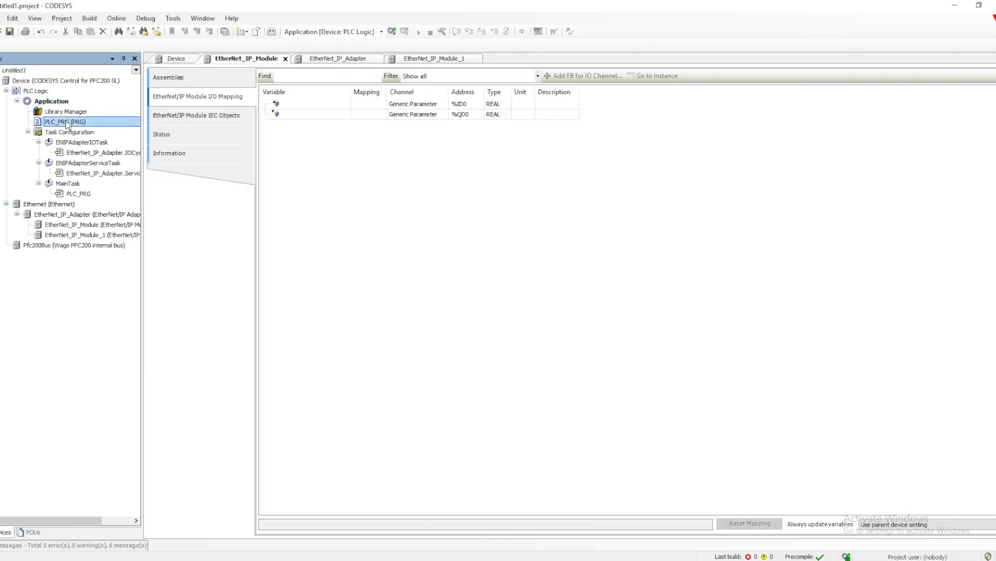
- Open the PLC_PRG program and declare the variables AI1, AI2, AO1 and AO2 as REAL
double_click(66, 122)
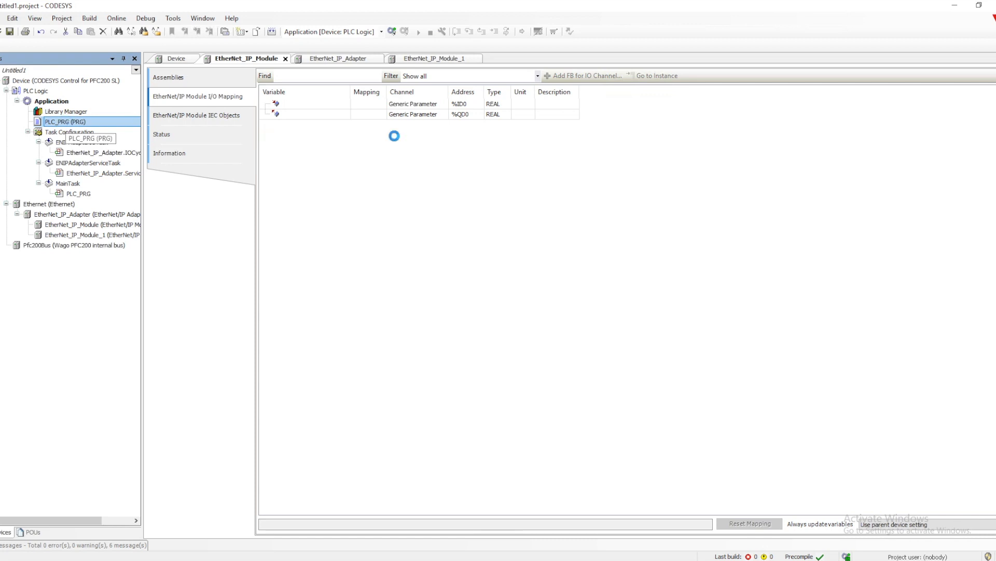
click(204, 77)
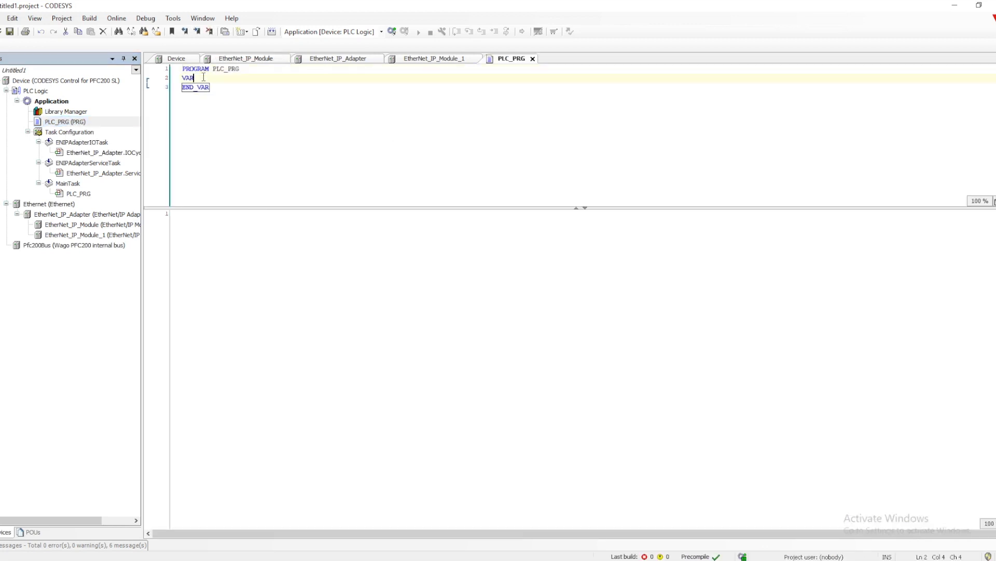
key(Return)
text(a)
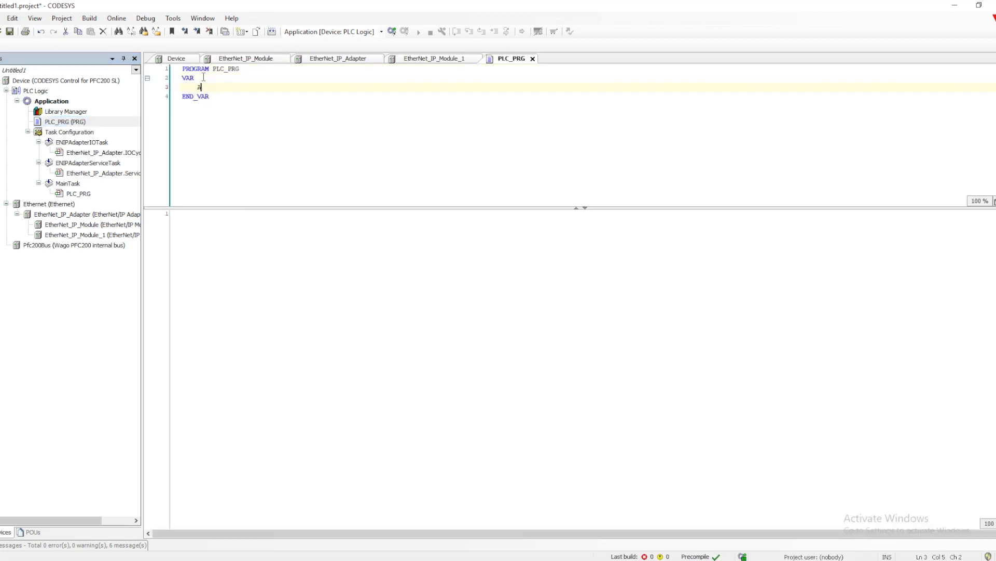
text(I1:Real;)
key(Return)
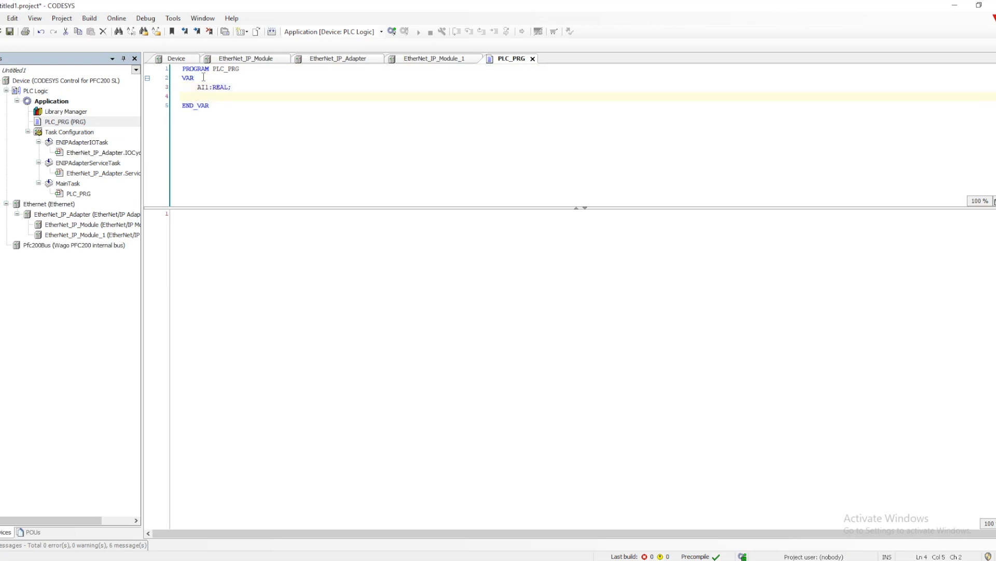
text(AI2:Real;)
key(Return)
text(A)
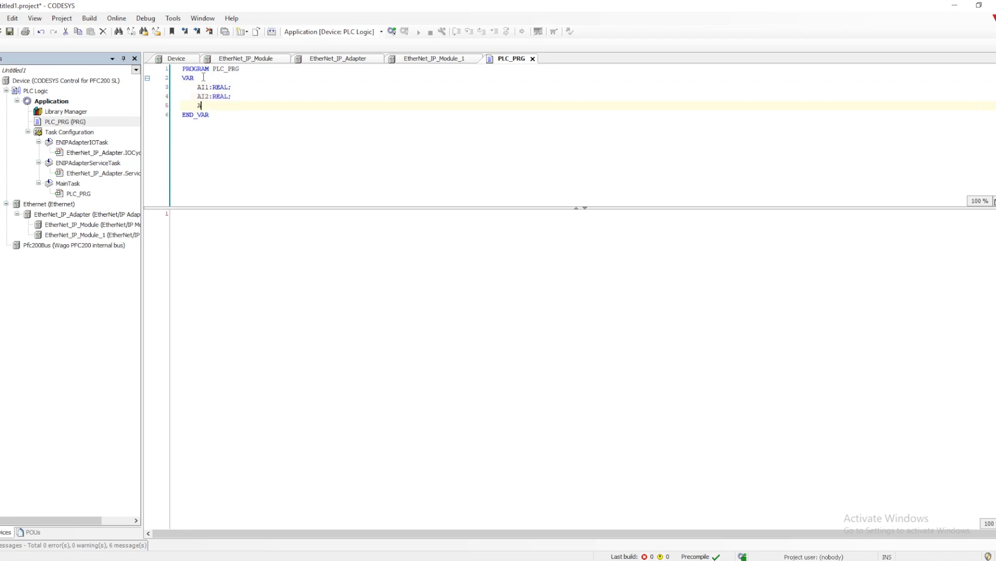
text(O1:Real;)
key(Return)
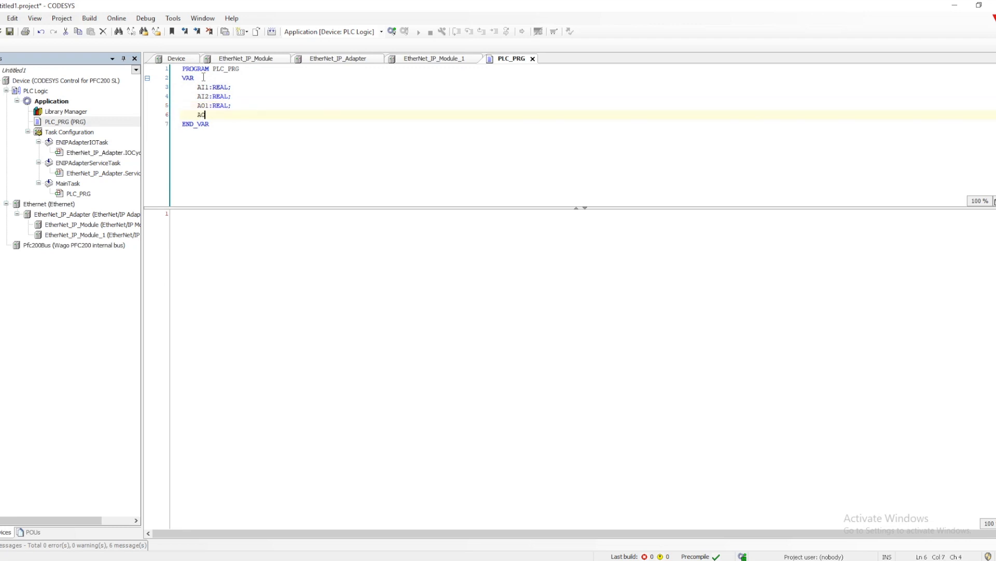
text(AO2:Real)
- Reference AI1, AI2, AO1 and AO2 as separate statements in the PLC_PRG program body
click(285, 264)
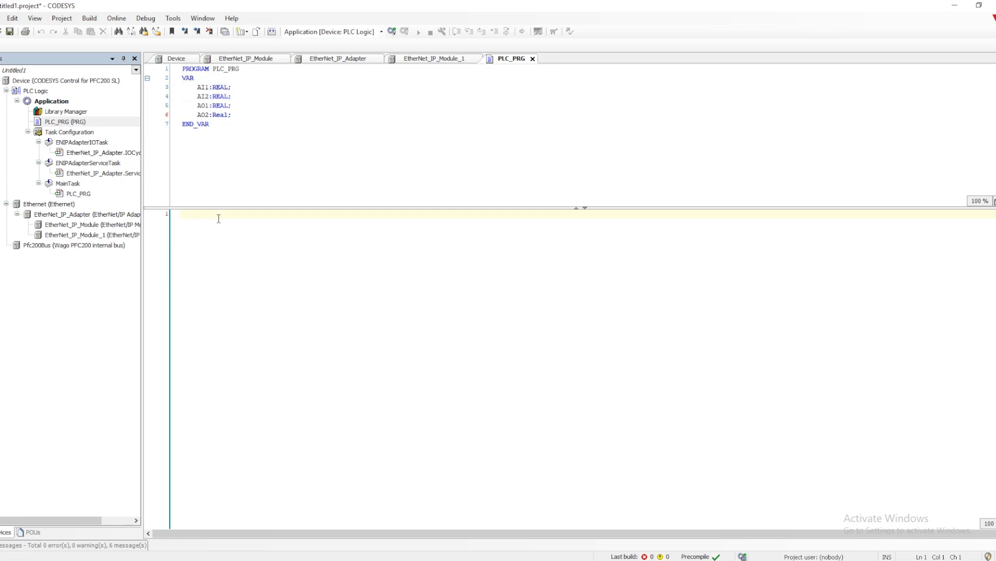
text(AI1;)
key(Return)
text(AI2;)
key(Return)
text(AO1;)
key(Return)
text(AO2;)
key(Return)
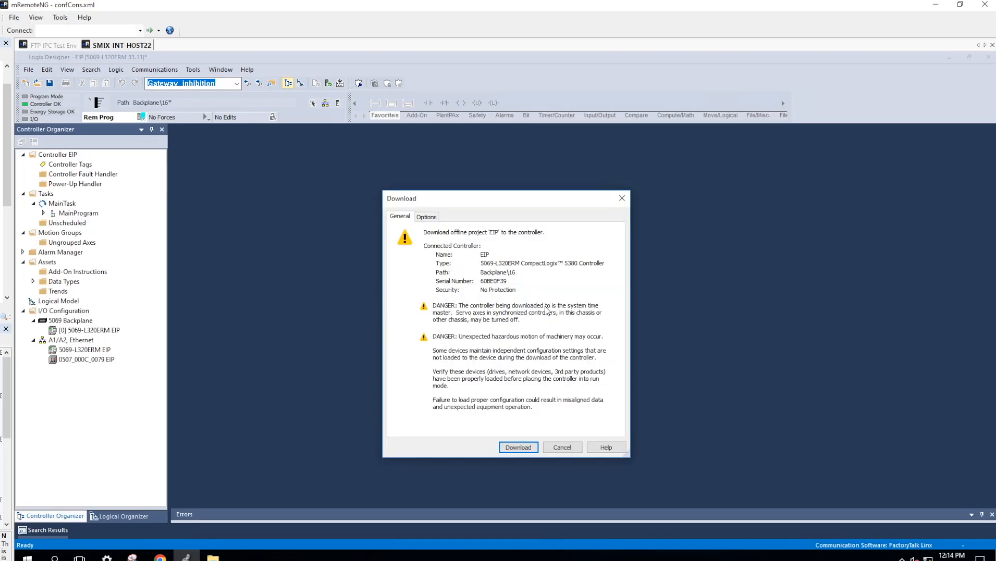
- Switch to Logix Designer, download the EIP project to the controller and put the controller in Run mode
click(519, 449)
click(522, 453)
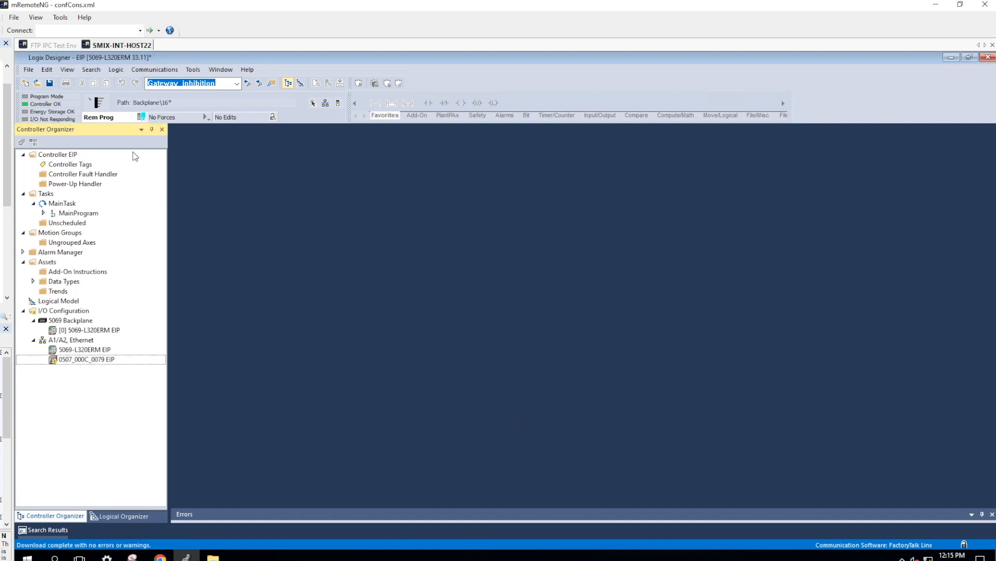
click(141, 117)
click(168, 178)
click(485, 328)
- Manually configure the controller's A1/A2 port with IP address 10.10.80.101 and subnet mask 255.255.255.0, and apply the change
double_click(89, 330)
click(471, 190)
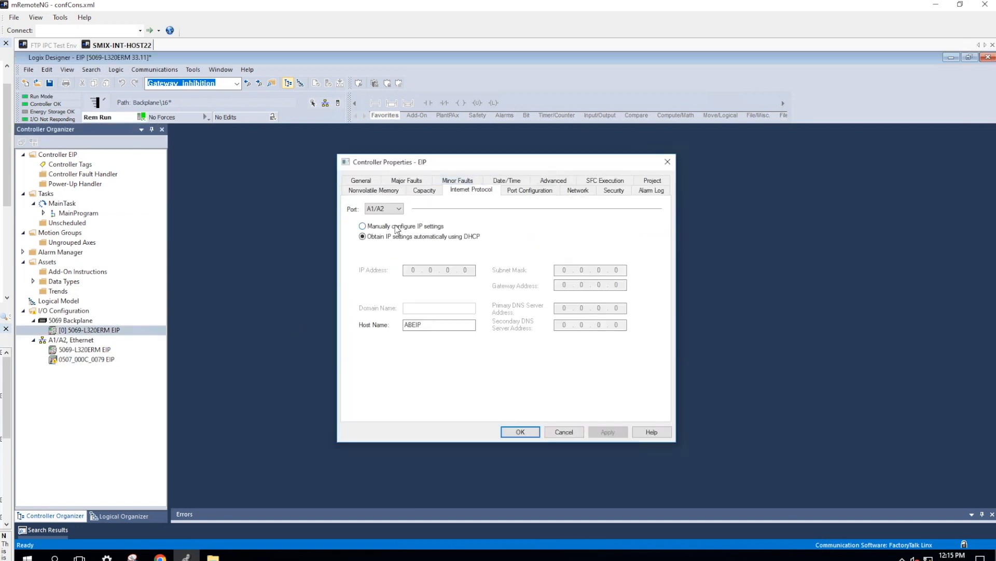
click(396, 228)
double_click(413, 269)
text(10.10.80.101)
double_click(564, 270)
text(255.255.255.0)
click(608, 432)
click(486, 353)
click(522, 433)
- Check the status in the 0507_000C_0079 EIP module's properties and open the controller tags
double_click(87, 360)
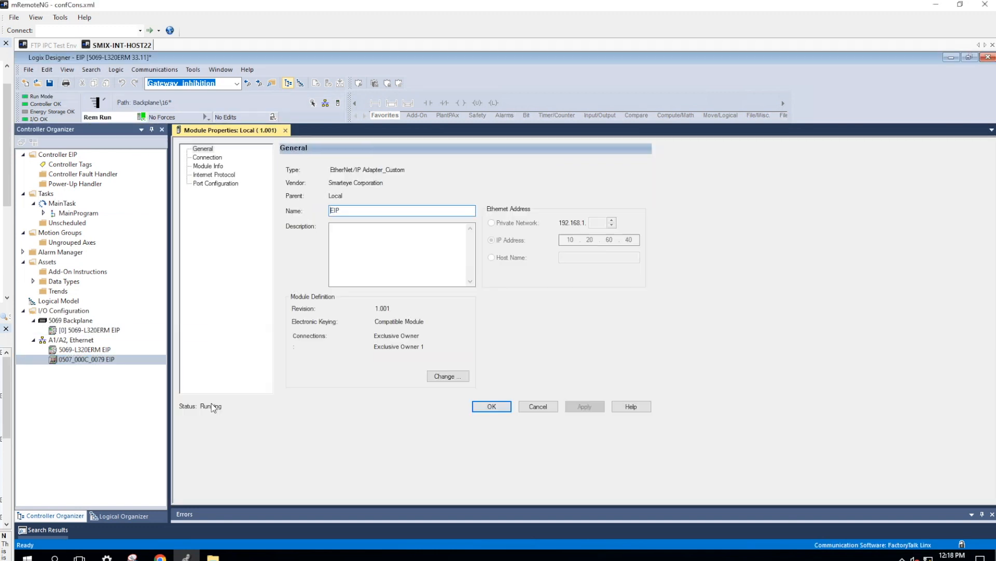
click(43, 212)
double_click(70, 164)
- Expand the EIP:I1, EIP:I2, EIP:O1 and EIP:O2 controller tags down to their Data[0] elements
click(189, 185)
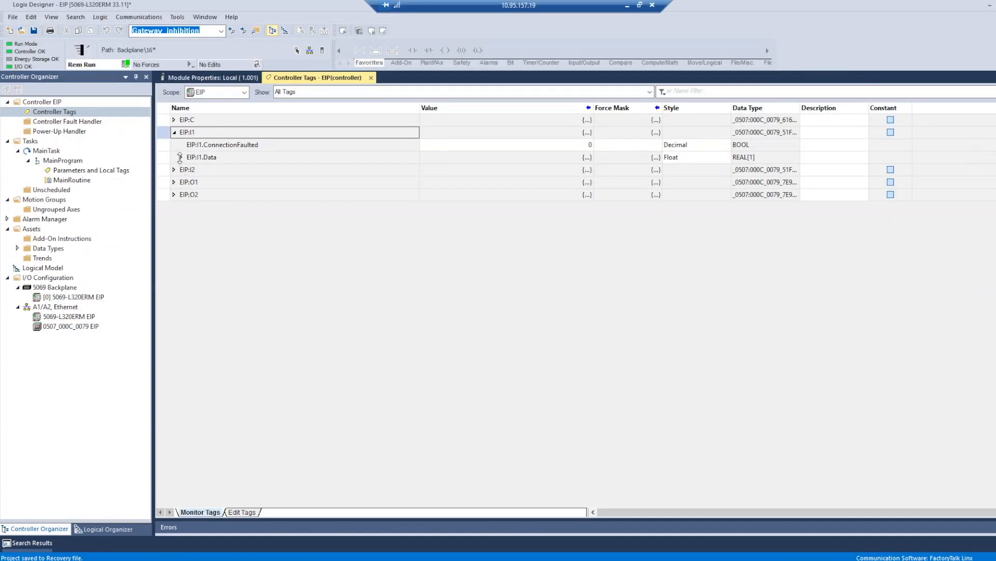
click(181, 156)
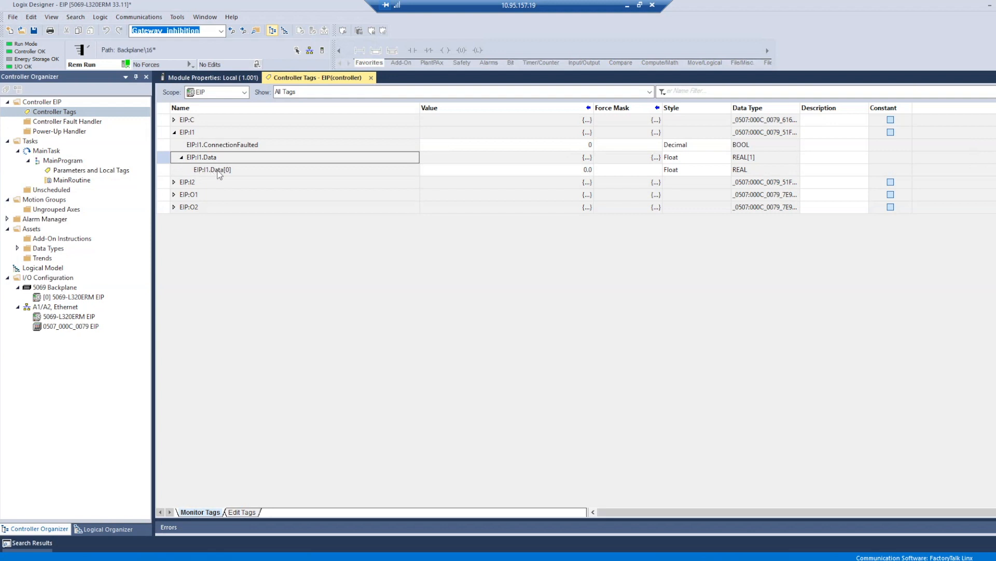
click(173, 182)
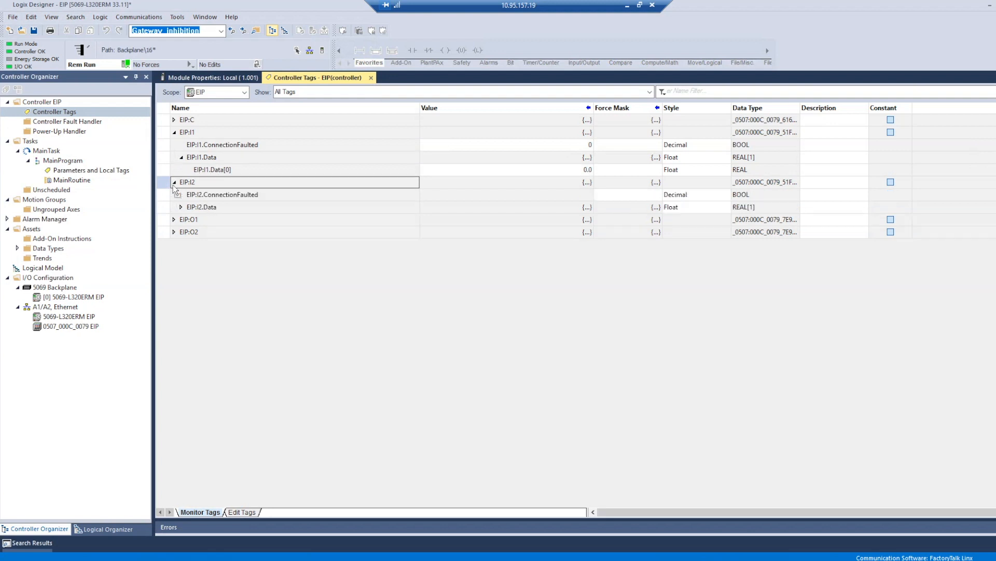
click(182, 208)
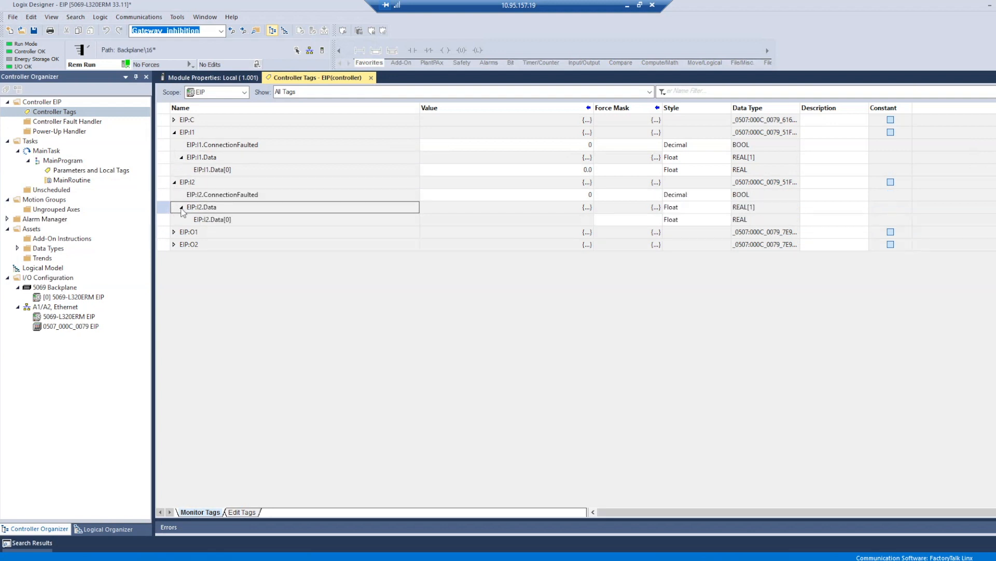
click(175, 234)
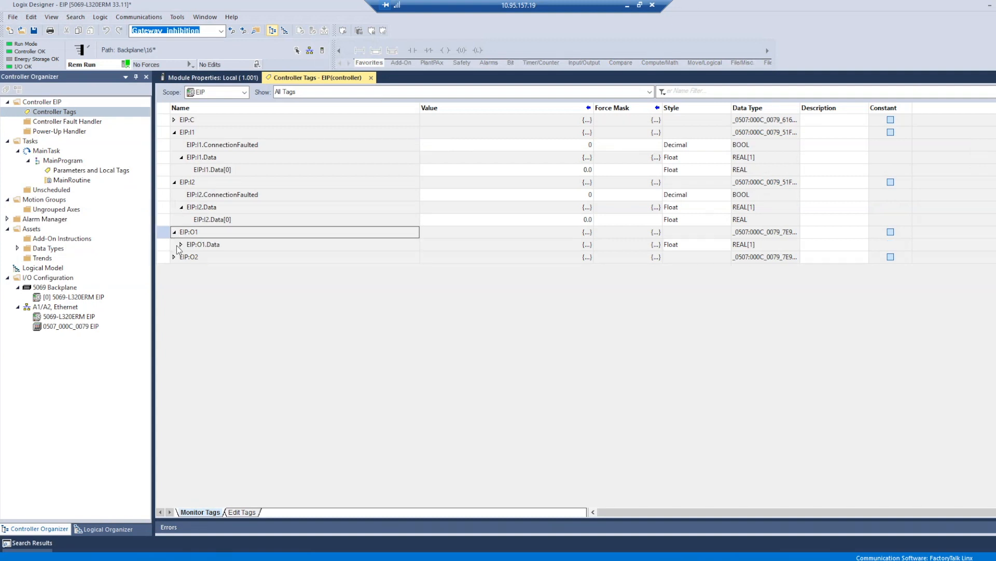
click(181, 245)
click(175, 269)
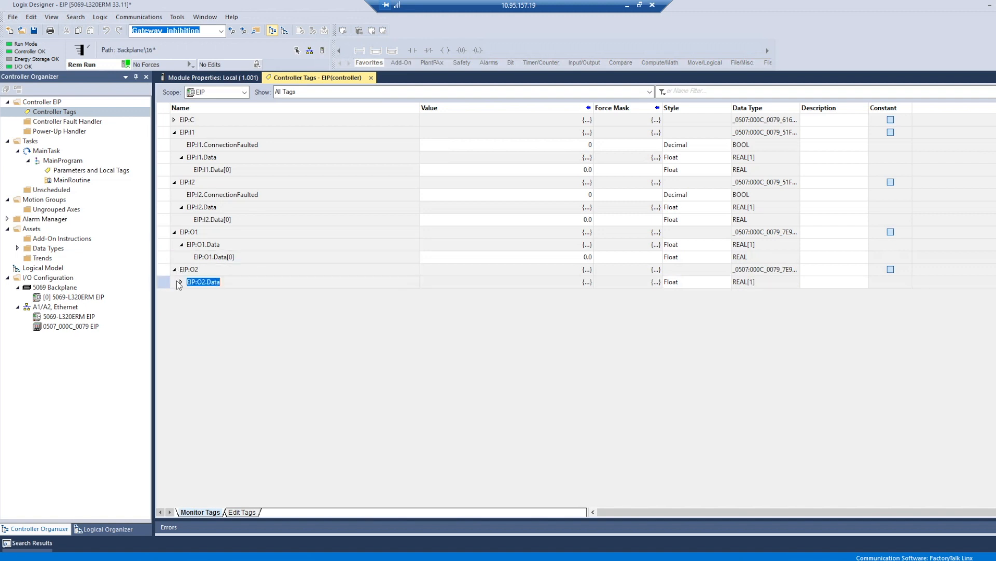
click(181, 282)
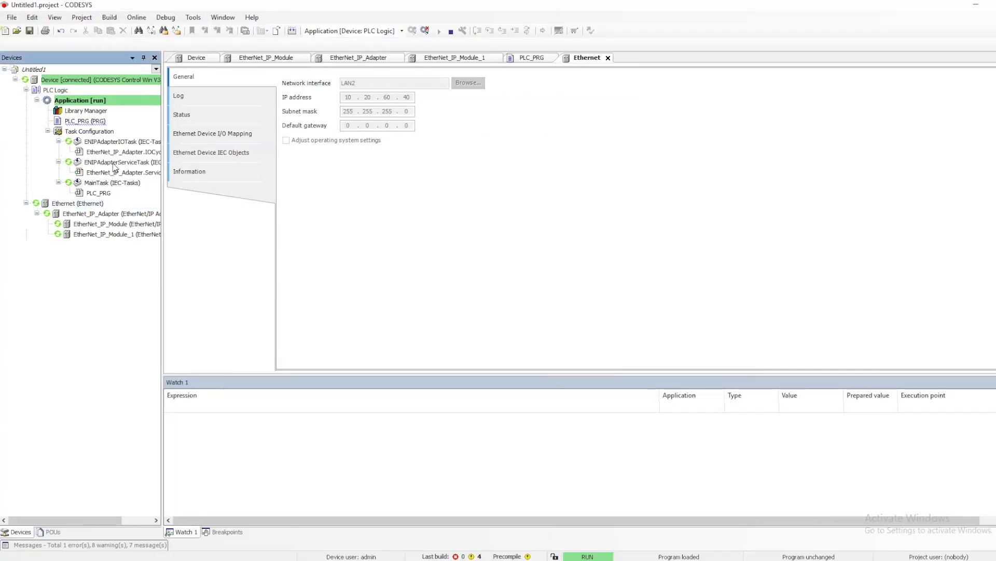
- Switch to CODESYS, open the online PLC_PRG program and write the values 10 to AO1 and 20 to AO2
double_click(85, 121)
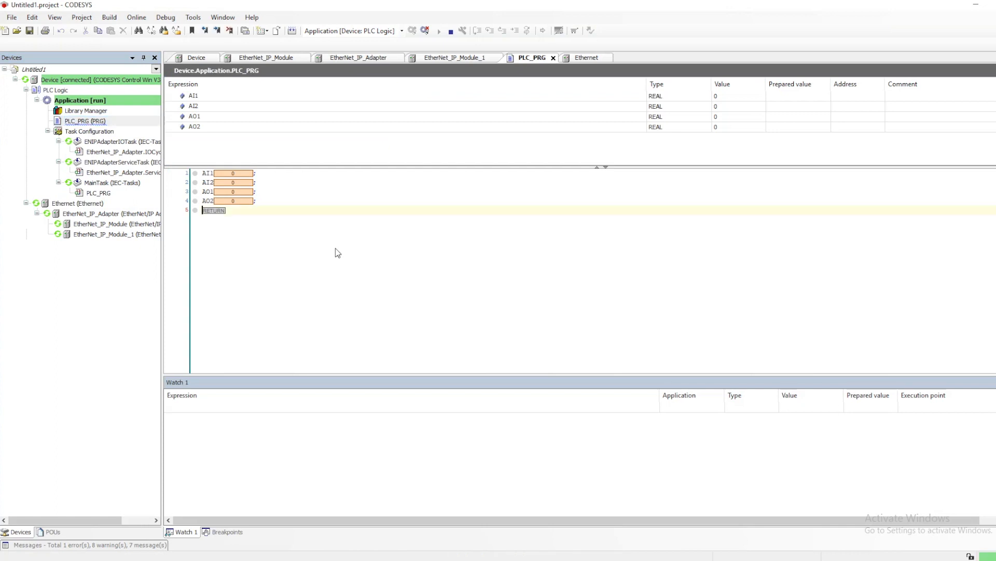
double_click(238, 191)
text(10)
click(577, 371)
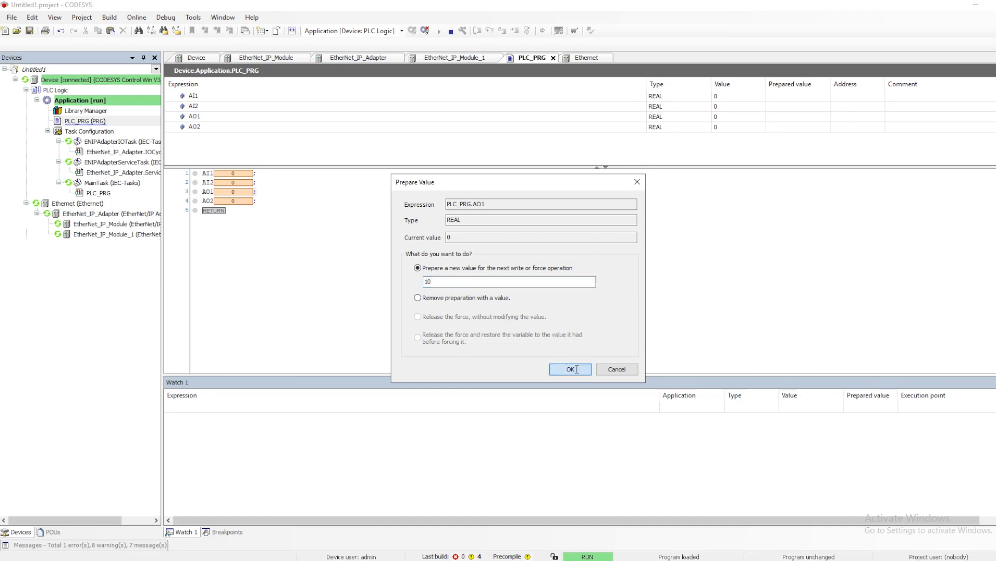
double_click(240, 200)
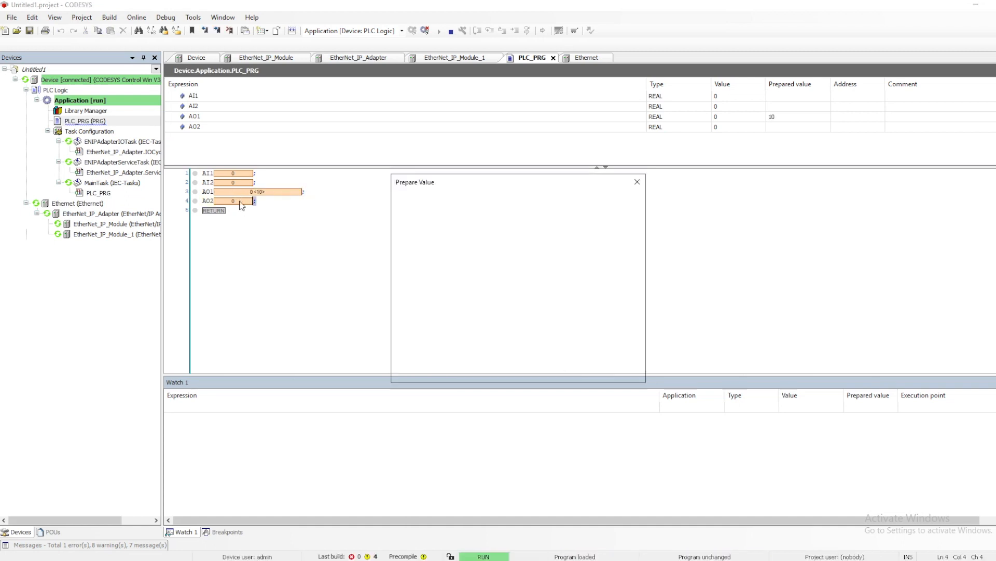
text(20)
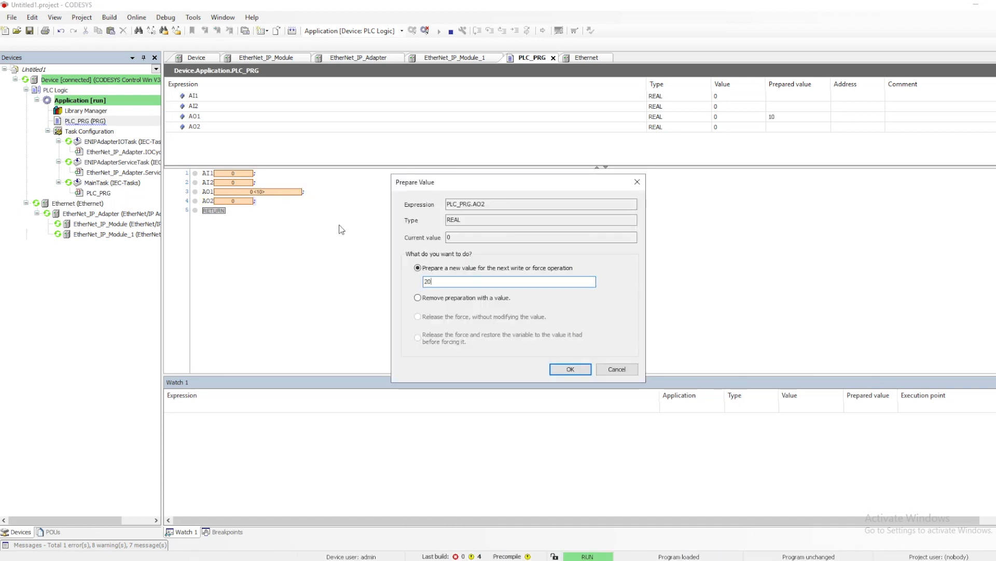
click(571, 367)
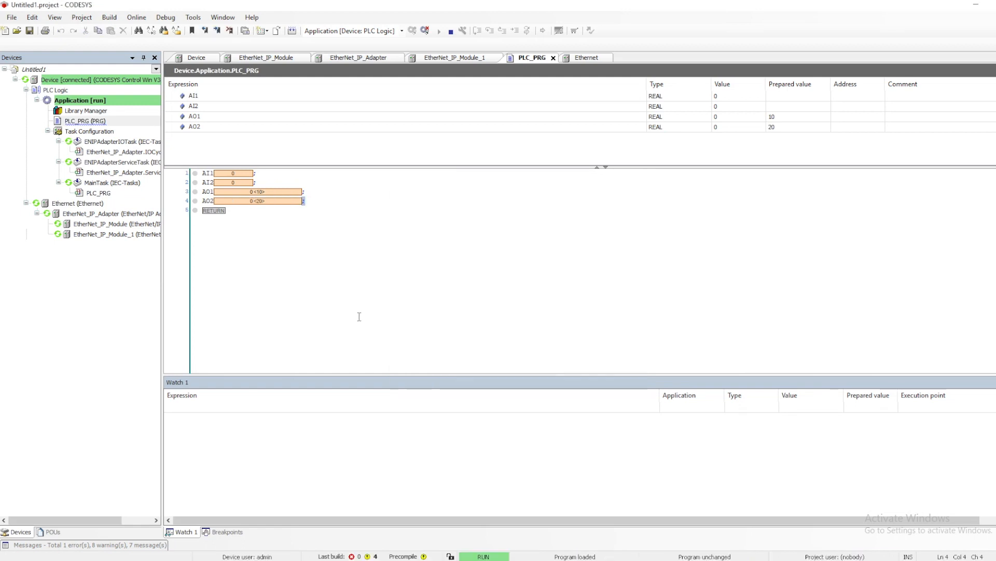
key(ctrl+F7)
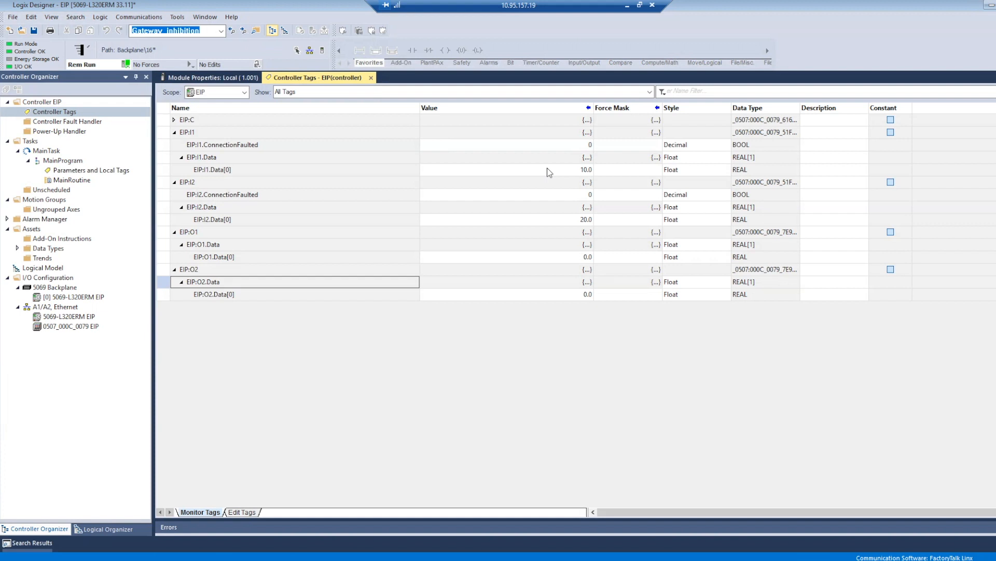
- Switch to Logix Designer and set EIP:O1.Data[0] to 20 and EIP:O2.Data[0] to 30
click(573, 257)
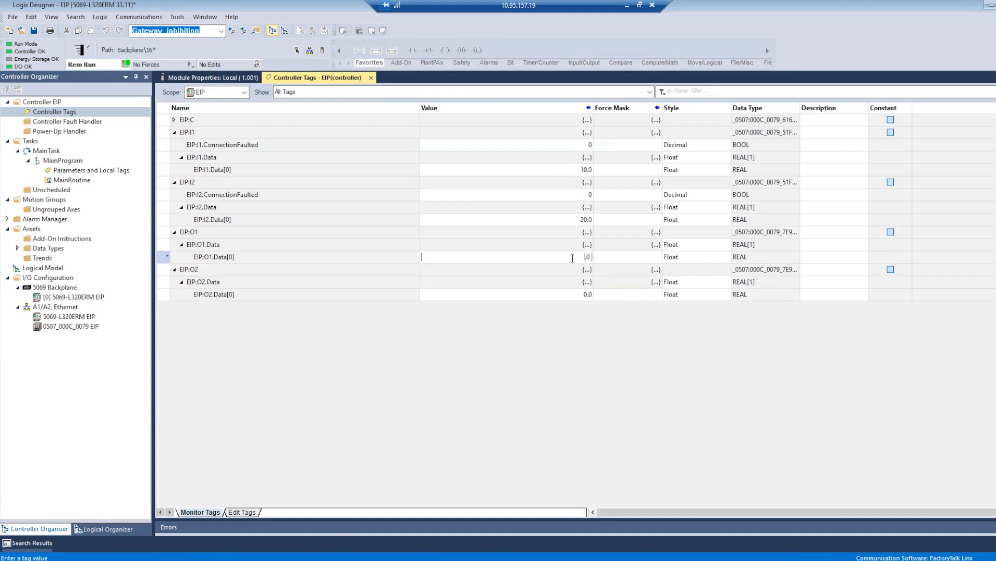
text(20)
click(574, 294)
text(30)
key(Return)
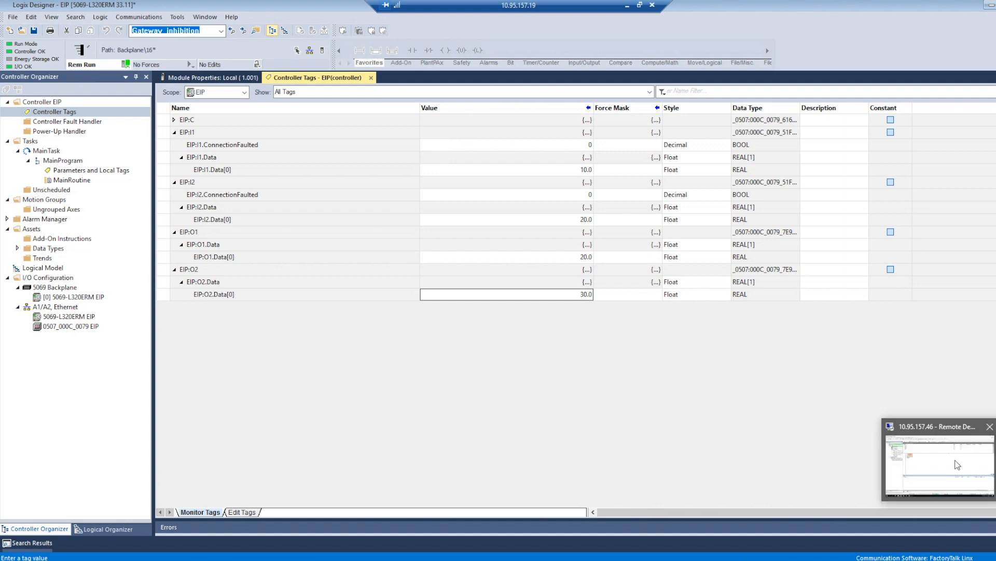
- Switch to CODESYS and check the values of AI1 and AI2 in the online PLC_PRG program
click(956, 461)
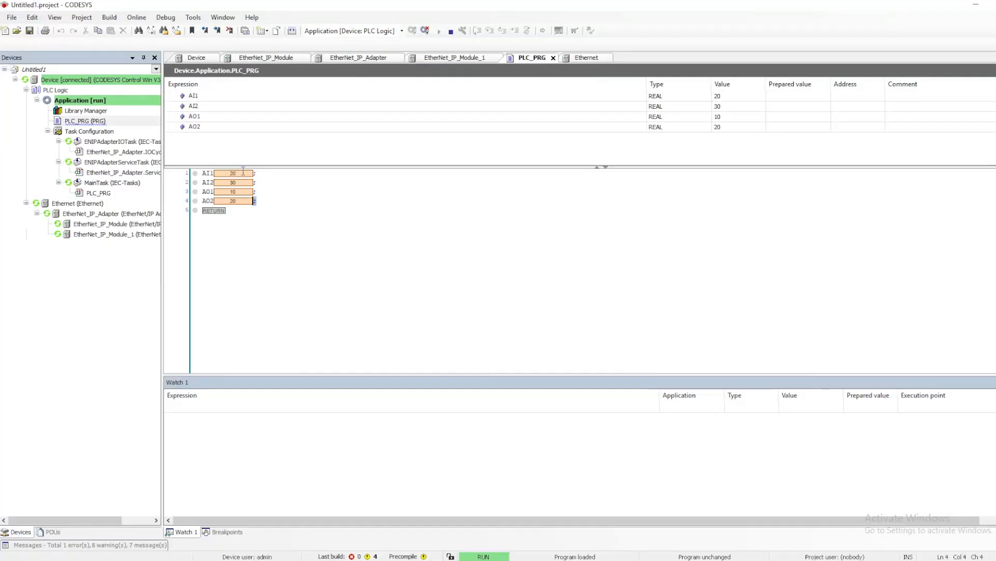
click(424, 437)
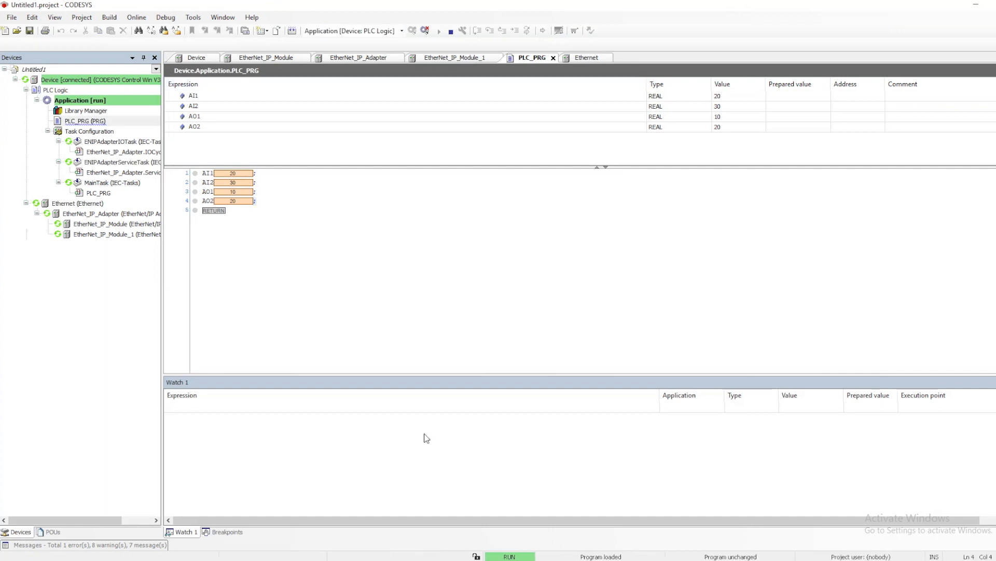
click(679, 269)
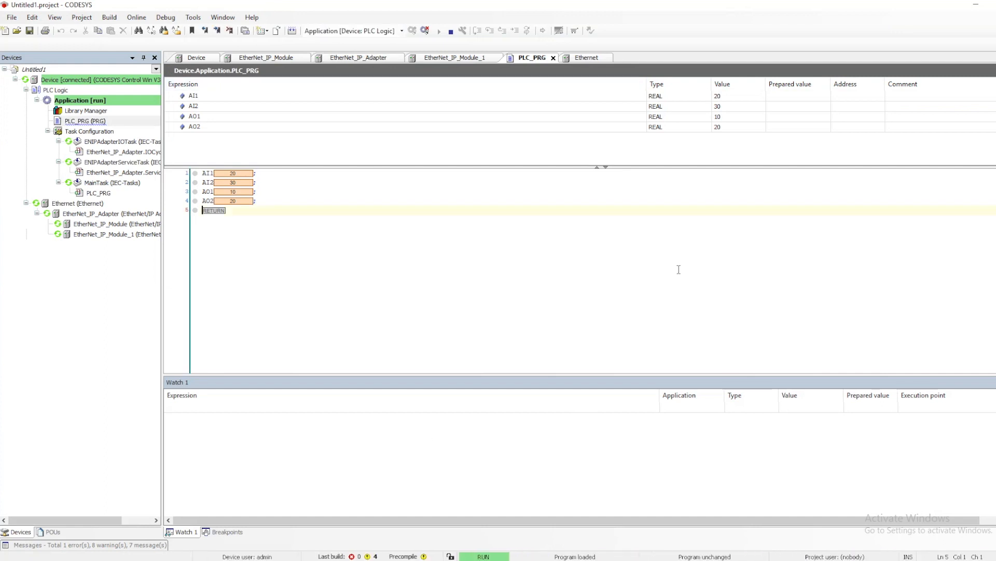